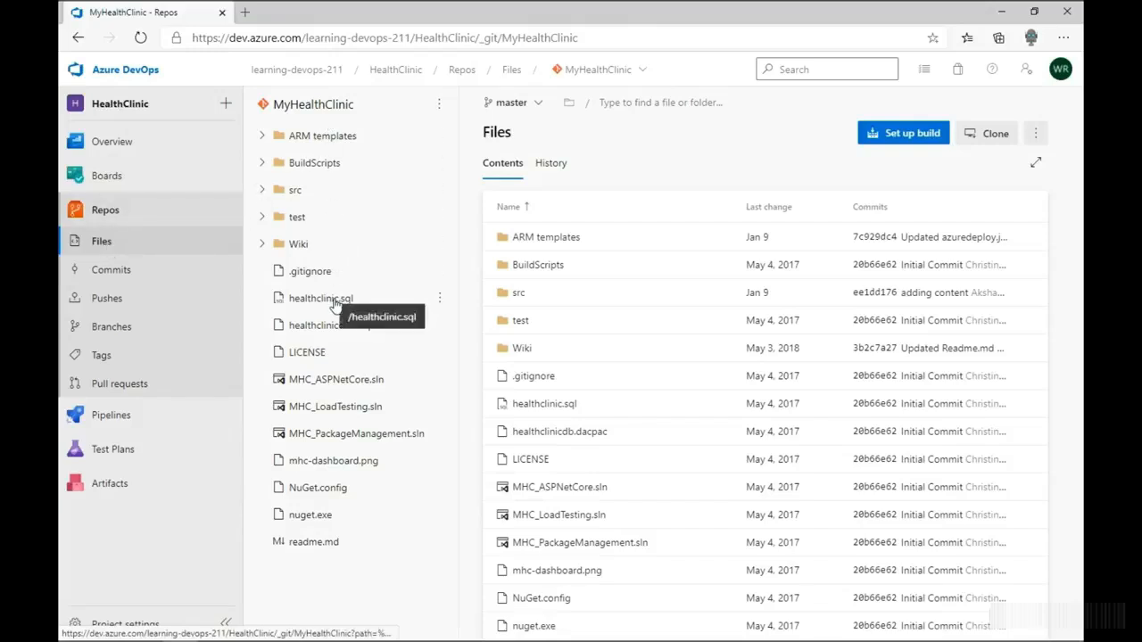
- Open the "adding content" commit from the repository history to inspect its changed files, and return to the file list
{"action": "left_click", "coordinate": [542, 170]}
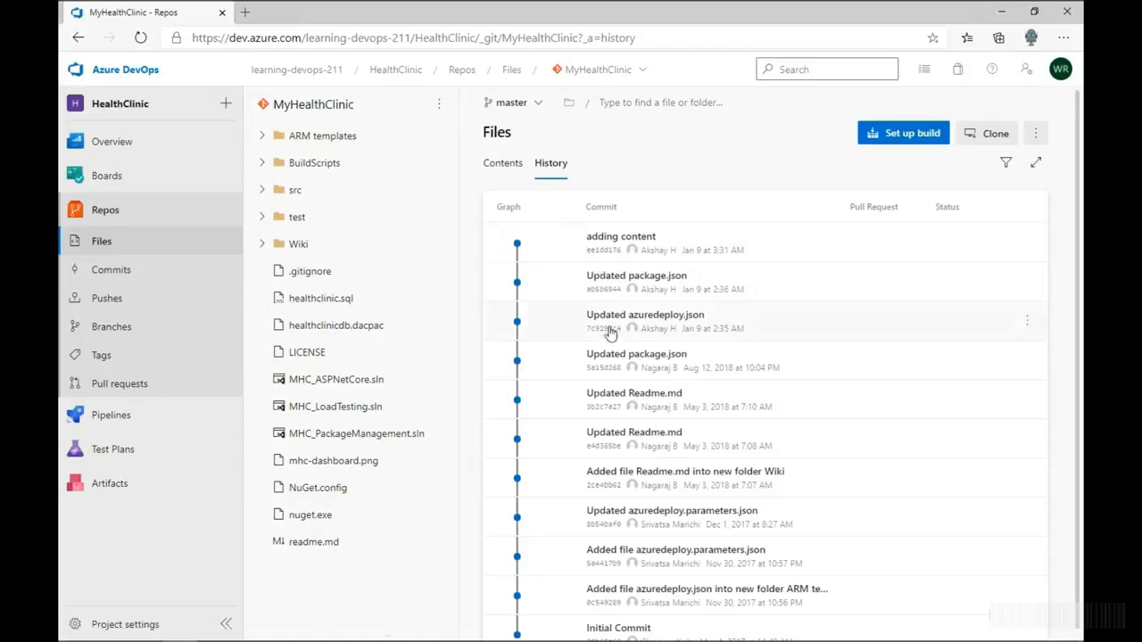
{"action": "left_click", "coordinate": [617, 252]}
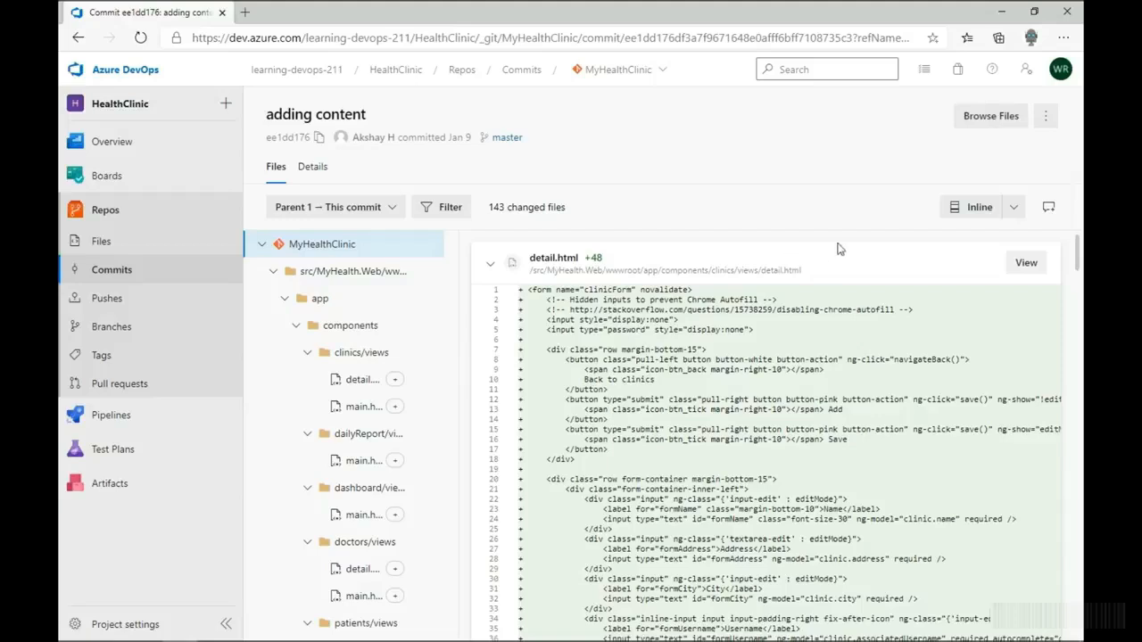
{"action": "left_click", "coordinate": [112, 250]}
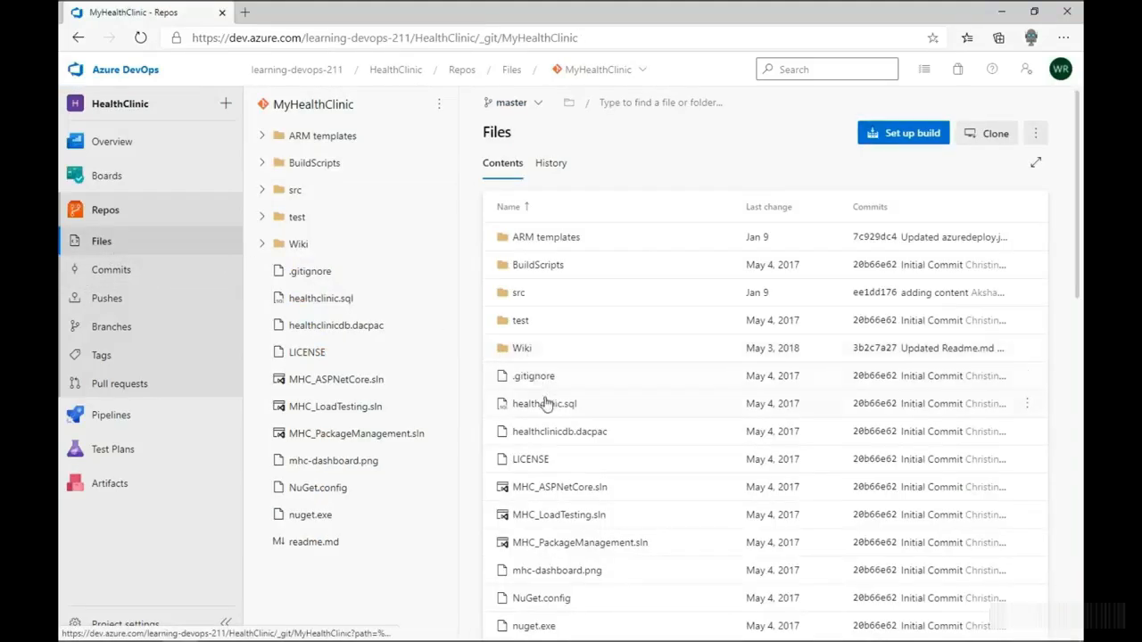
- Examine the contents, history and comparison of healthclinic.sql, and open it for editing but cancel without changes
{"action": "left_click", "coordinate": [532, 405]}
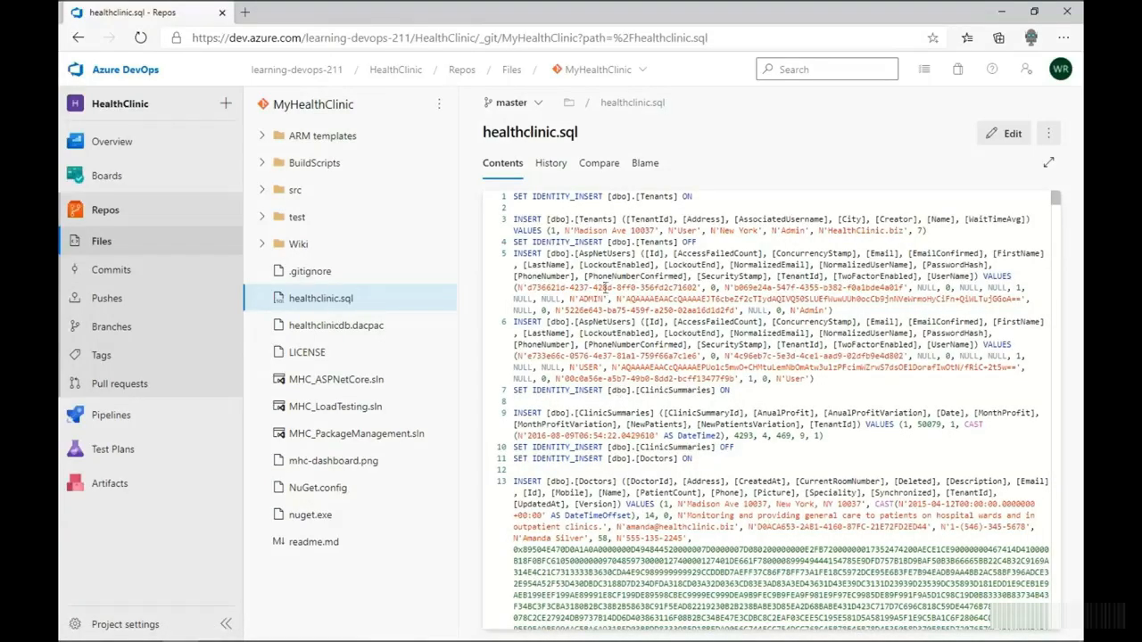
{"action": "left_click", "coordinate": [562, 165]}
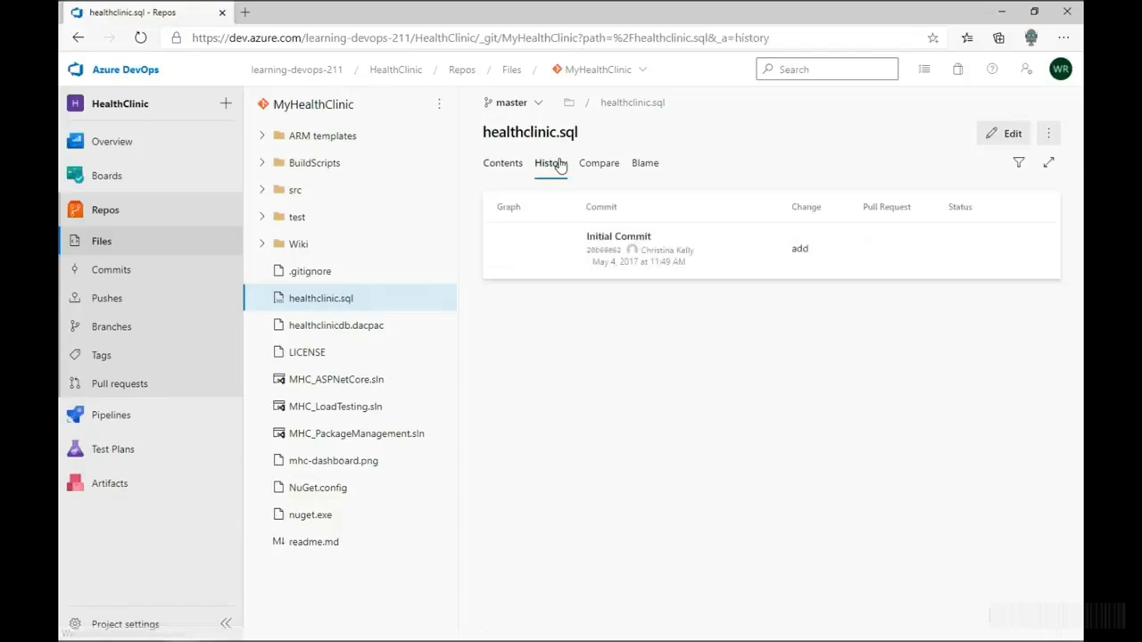
{"action": "left_click", "coordinate": [589, 168]}
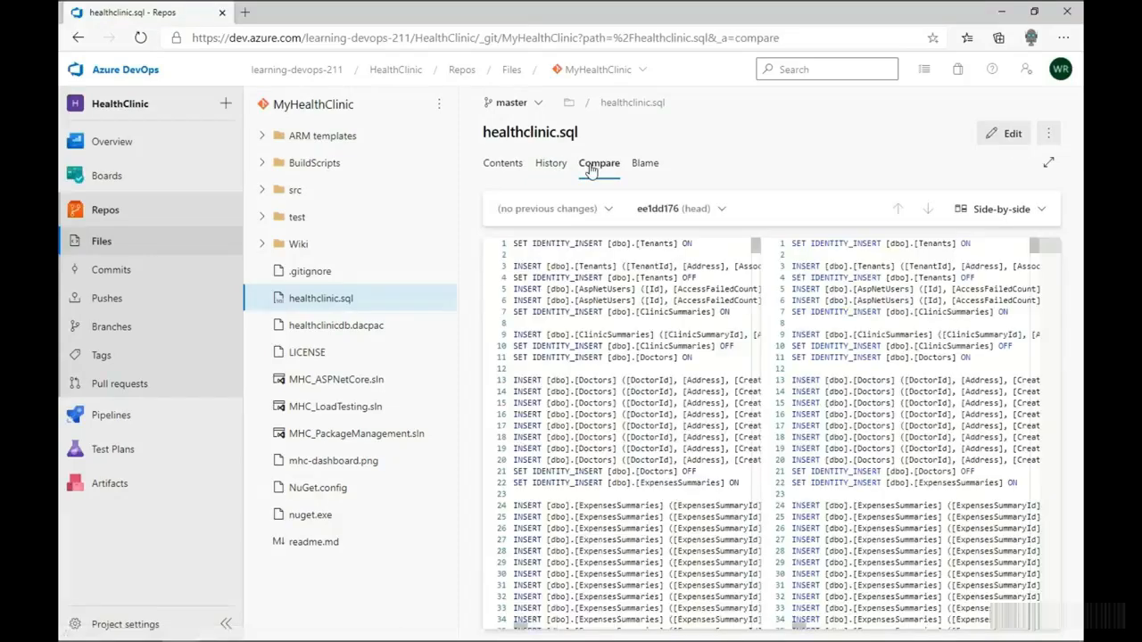
{"action": "left_click", "coordinate": [507, 164]}
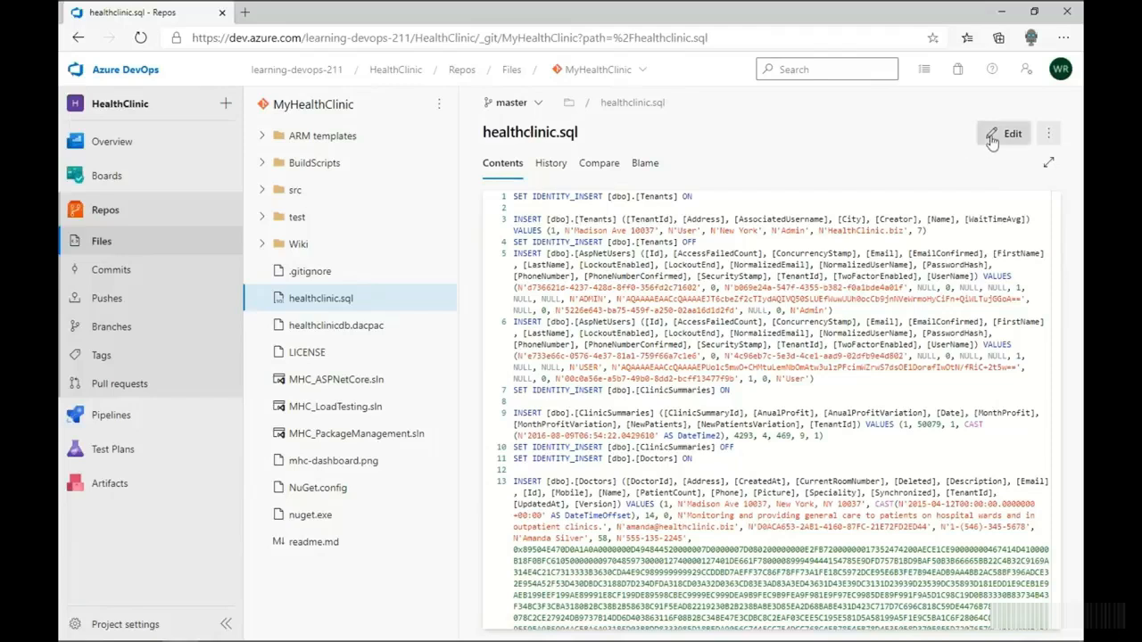
{"action": "left_click", "coordinate": [991, 135]}
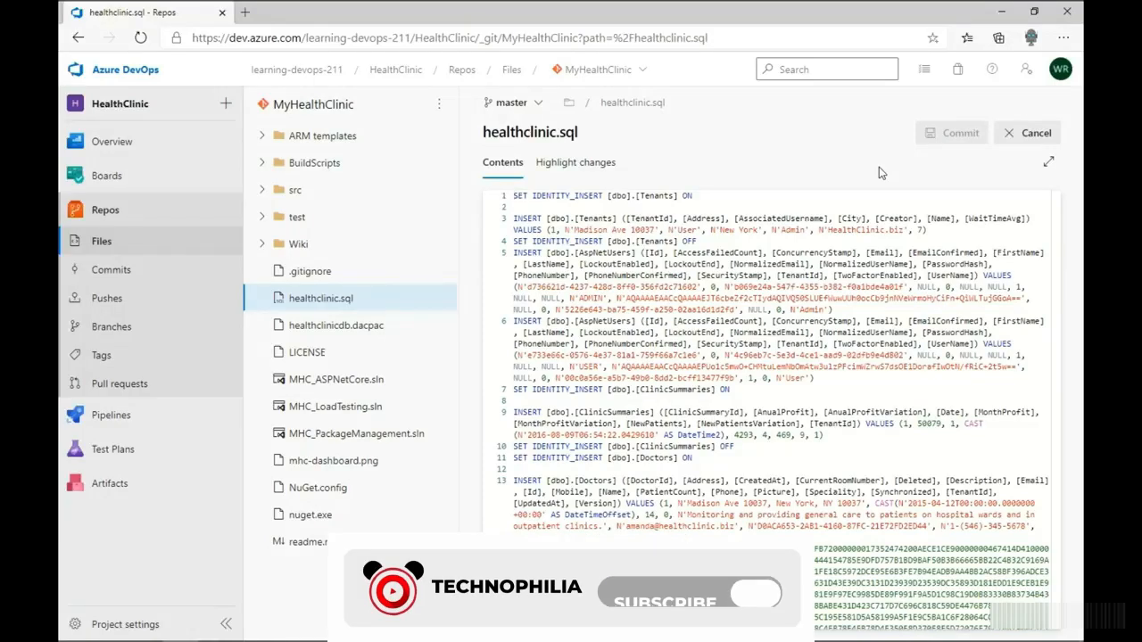
{"action": "left_click", "coordinate": [1040, 136]}
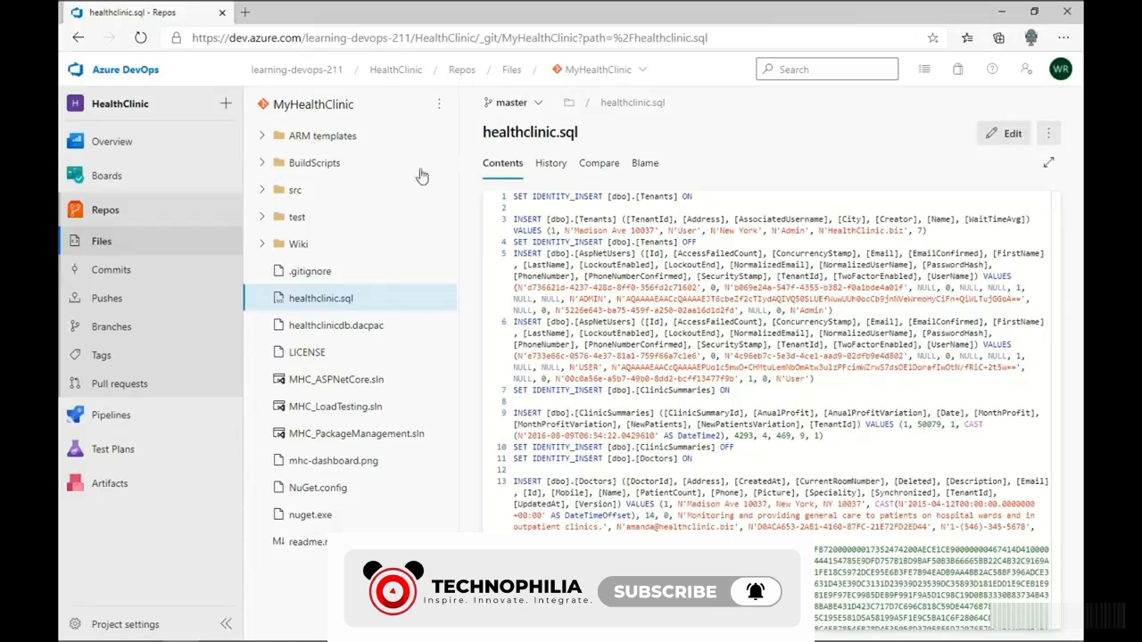
- Review the commits on the master branch, switching the commit graph off and back on and activating the commit ID search
{"action": "left_click", "coordinate": [110, 272]}
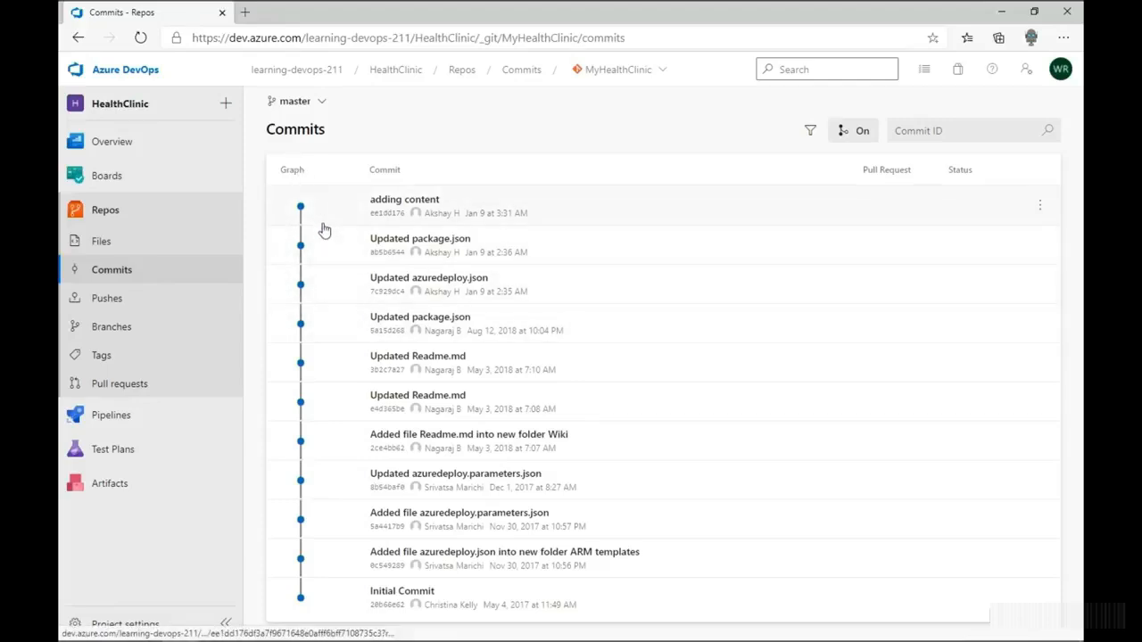
{"action": "left_click", "coordinate": [860, 134]}
{"action": "left_click", "coordinate": [859, 134]}
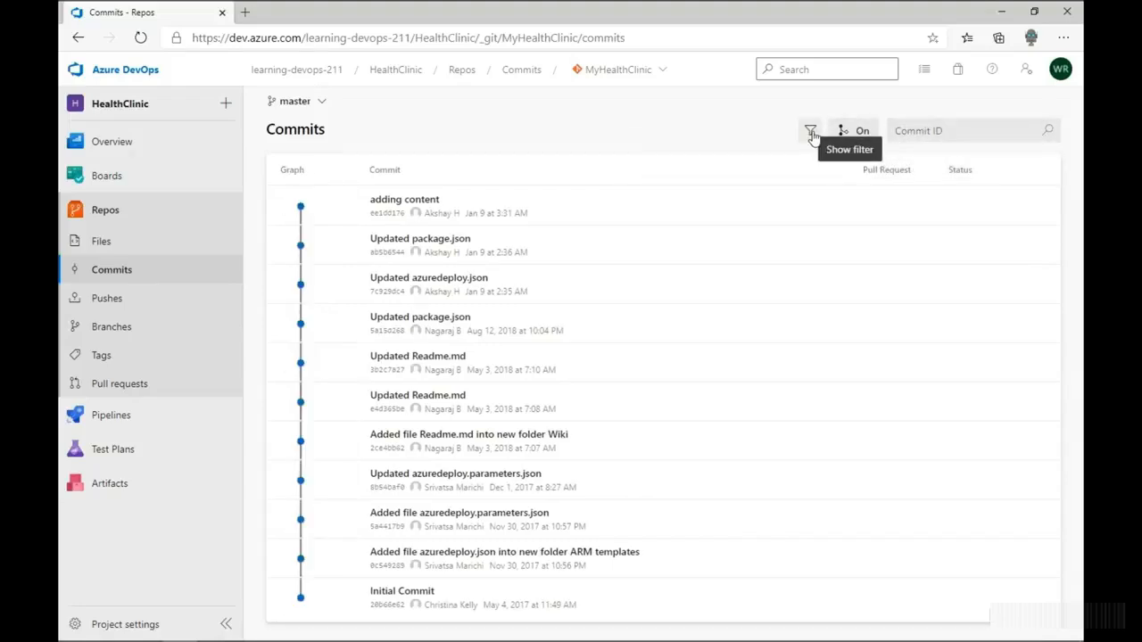
{"action": "left_click", "coordinate": [908, 130]}
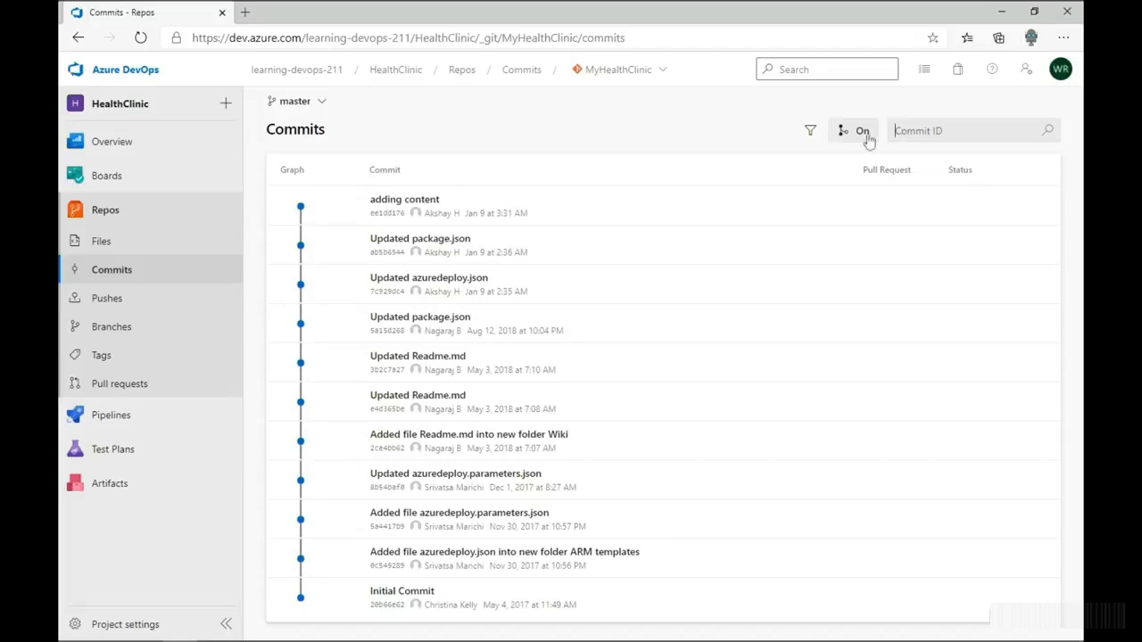
- Review the pushes on master, expanding the 12/7/2020 push, and open its "adding content" commit
{"action": "left_click", "coordinate": [125, 303]}
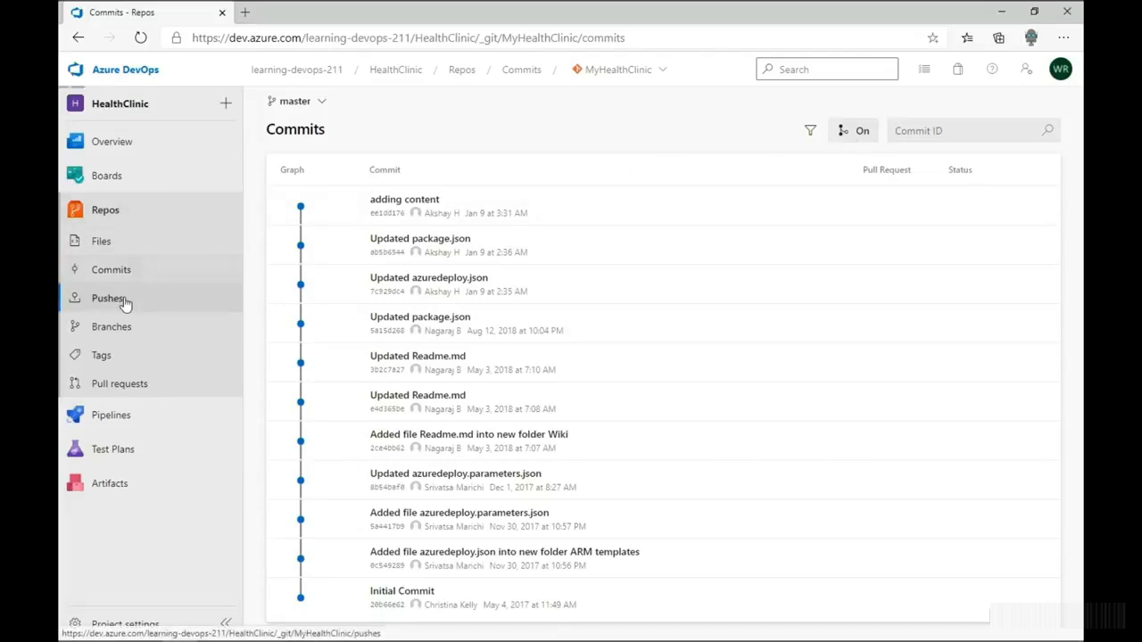
{"action": "left_click", "coordinate": [132, 386]}
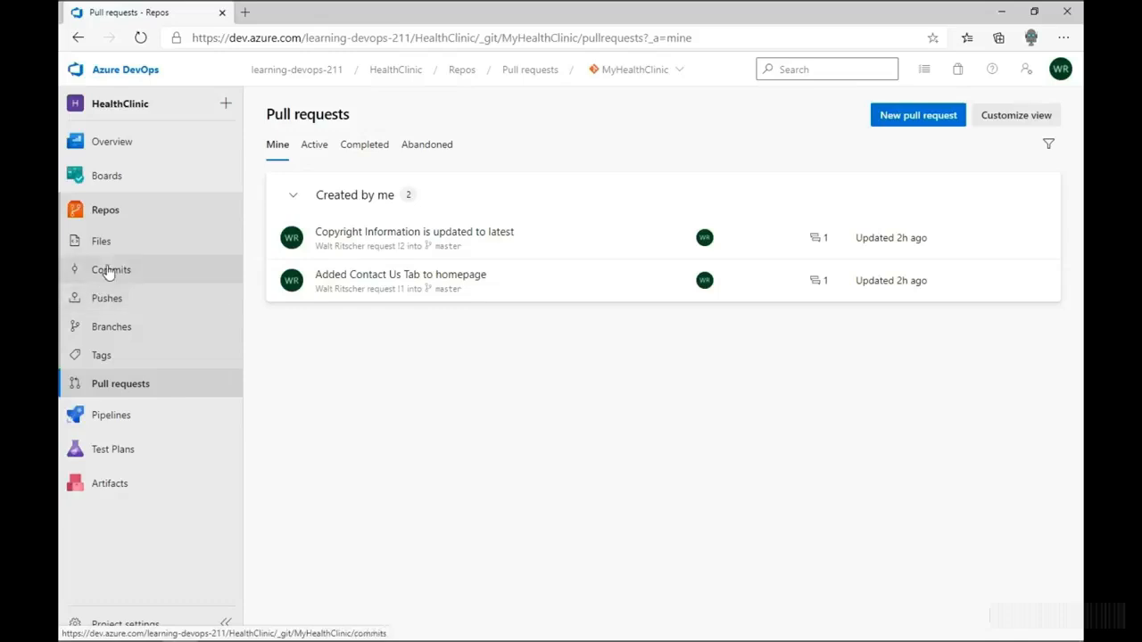
{"action": "left_click", "coordinate": [108, 299]}
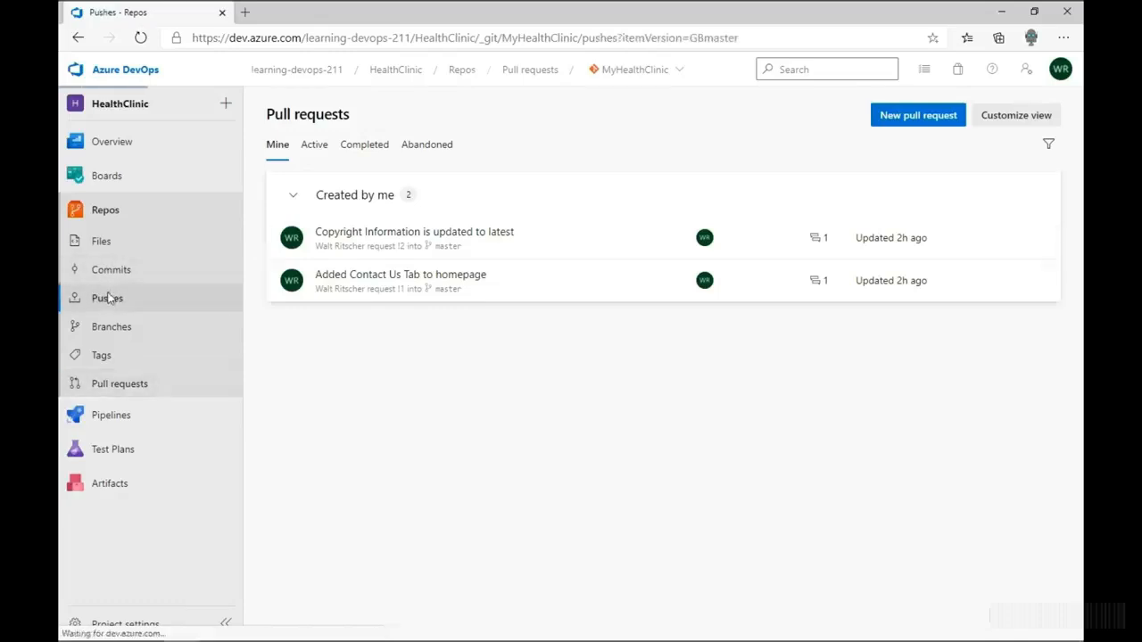
{"action": "left_click", "coordinate": [283, 208]}
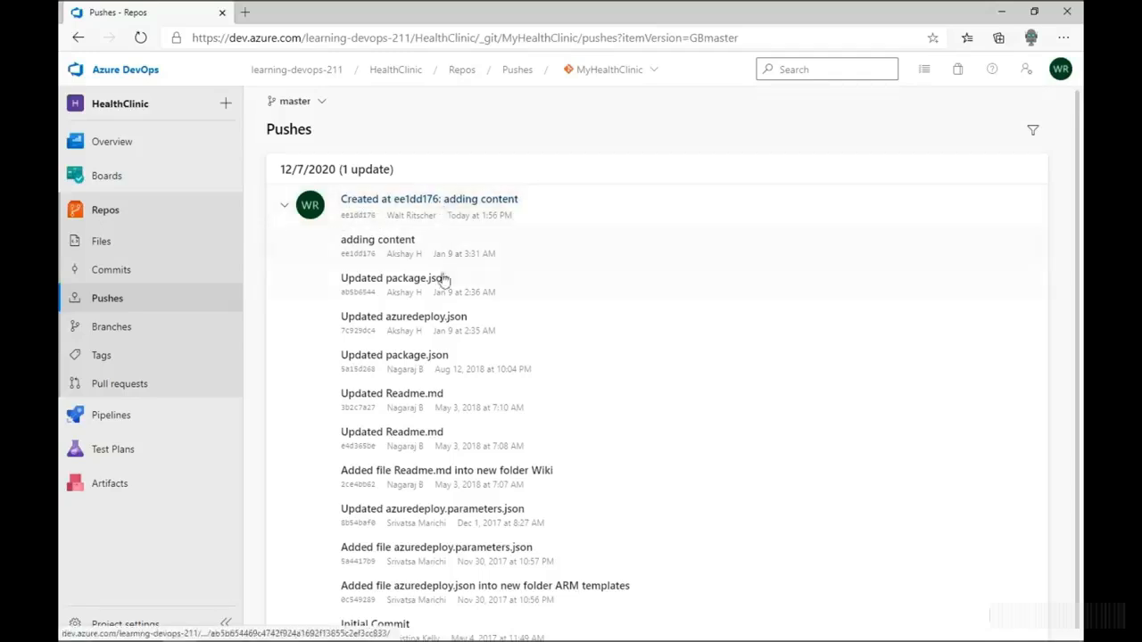
{"action": "left_click", "coordinate": [437, 218]}
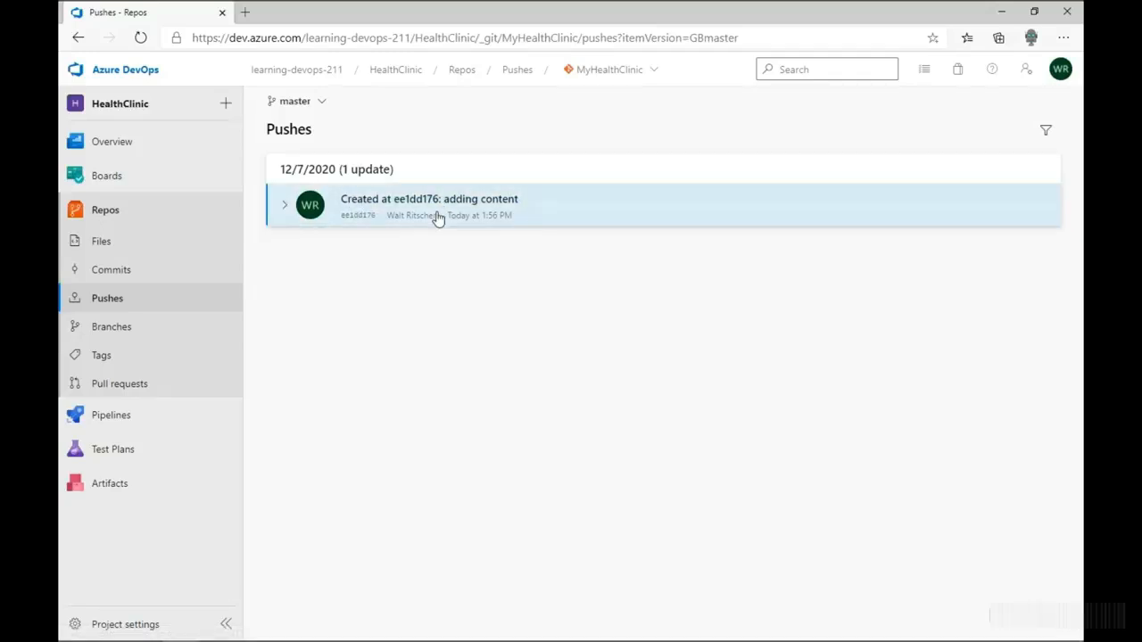
{"action": "left_click", "coordinate": [435, 218]}
{"action": "left_click", "coordinate": [373, 246]}
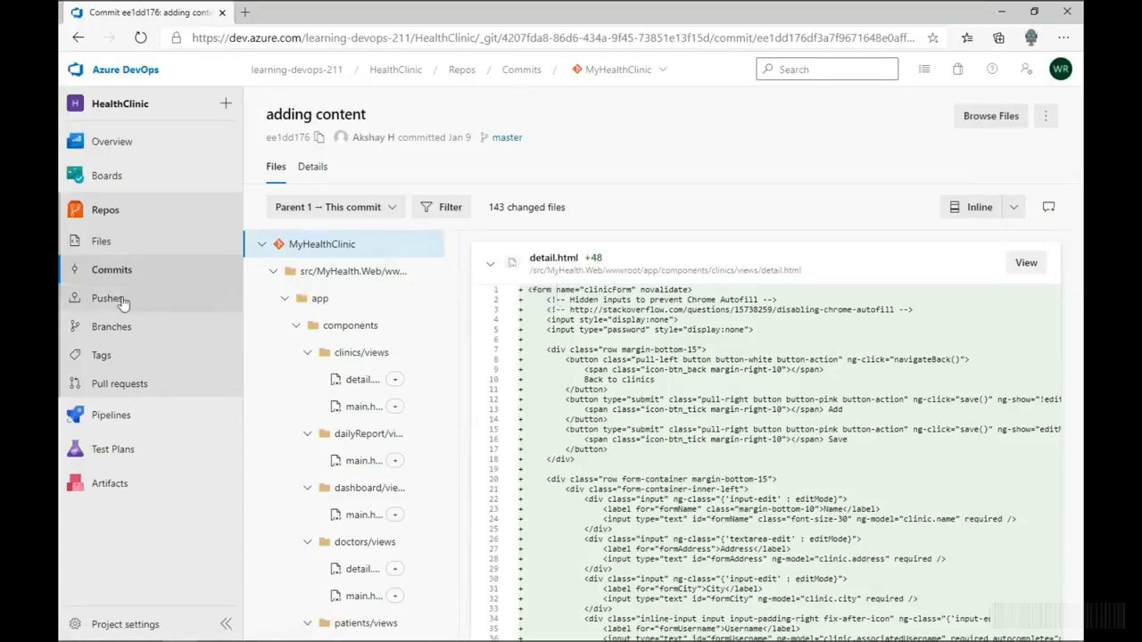
- Look through the active, completed and abandoned pull requests and return to the ones created by the signed-in account
{"action": "left_click", "coordinate": [116, 386]}
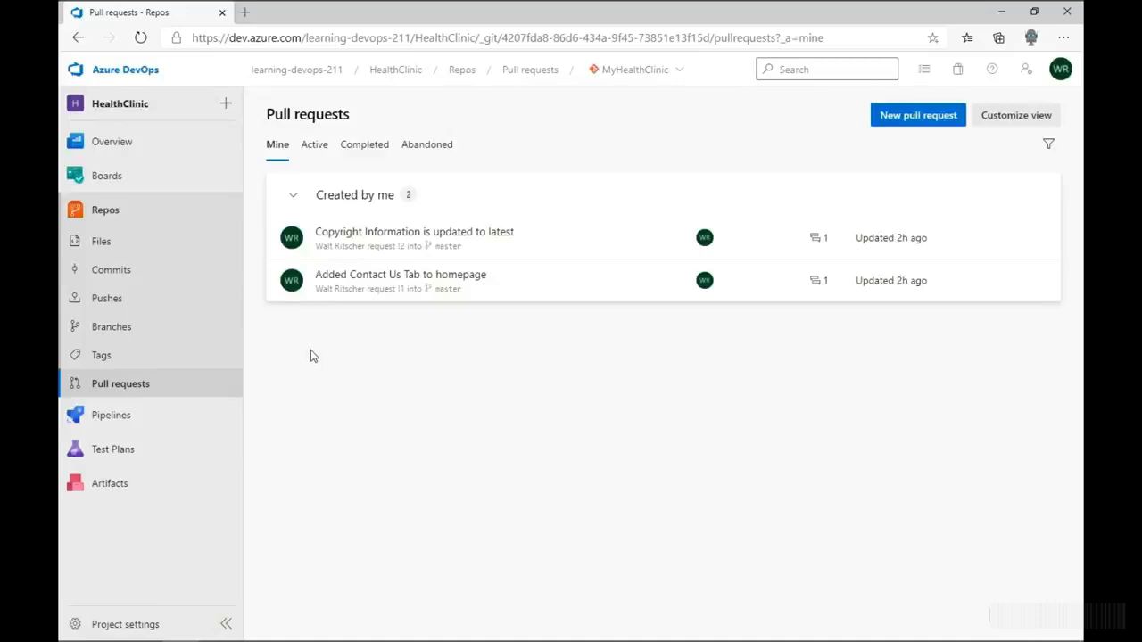
{"action": "left_click", "coordinate": [315, 145]}
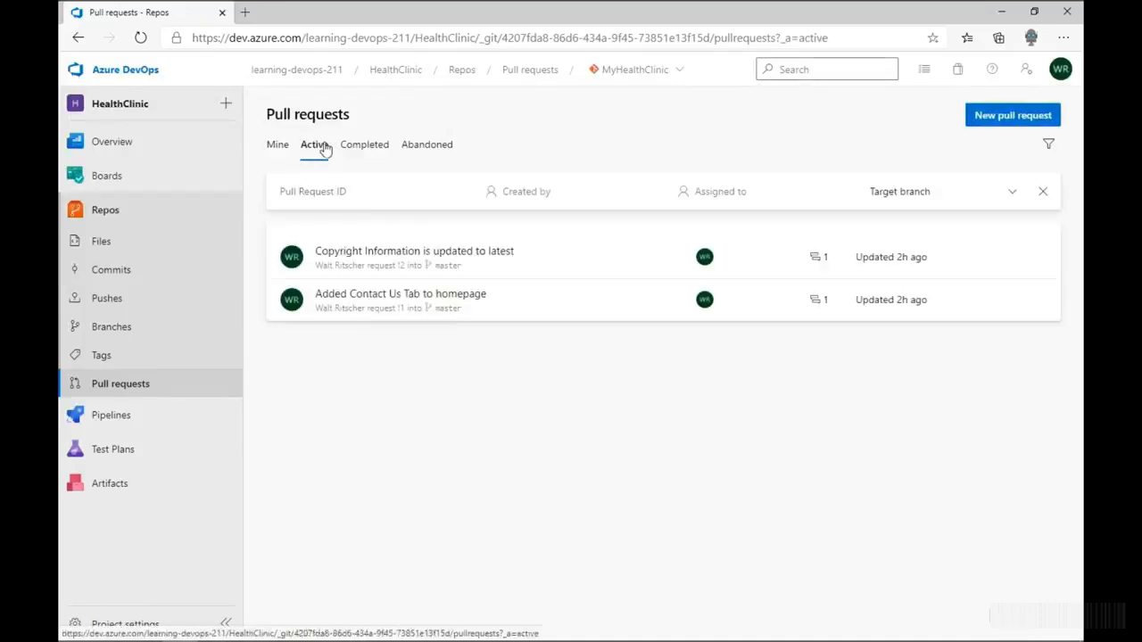
{"action": "left_click", "coordinate": [366, 152]}
{"action": "left_click", "coordinate": [410, 149]}
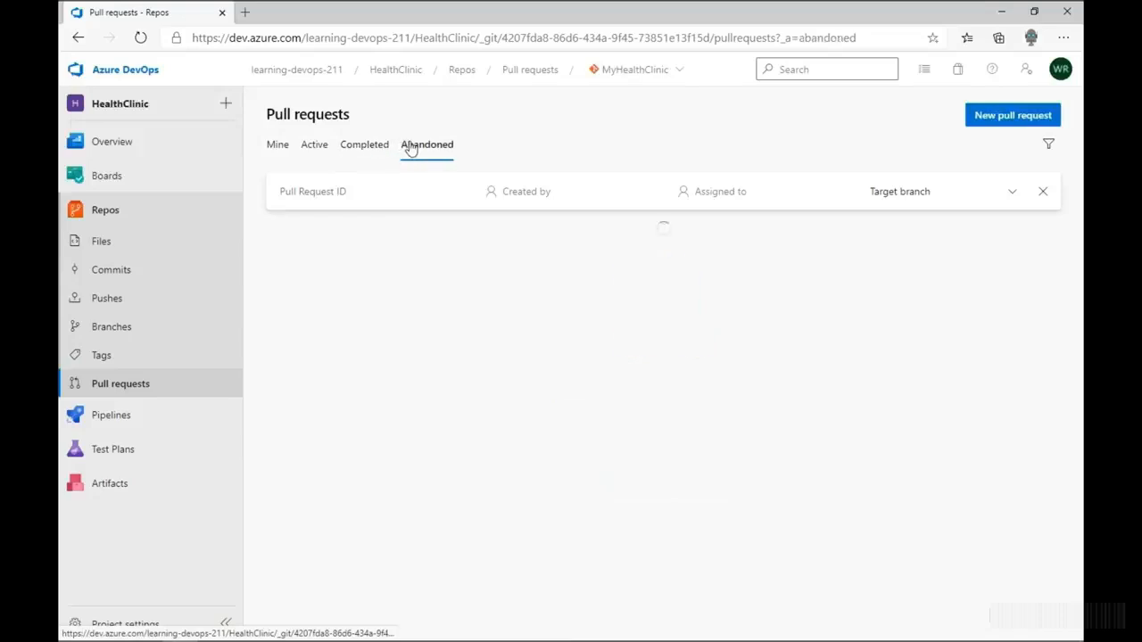
{"action": "left_click", "coordinate": [274, 152]}
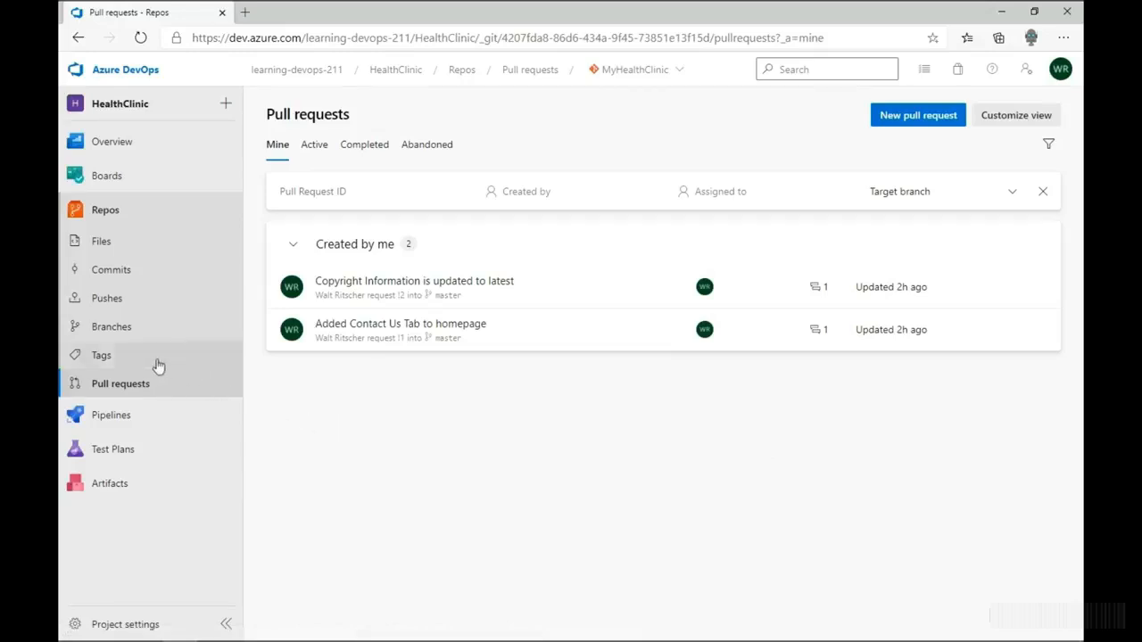
- Review the repository's tags and branches, checking how far AddingContactUs is behind and ahead of master
{"action": "left_click", "coordinate": [105, 356]}
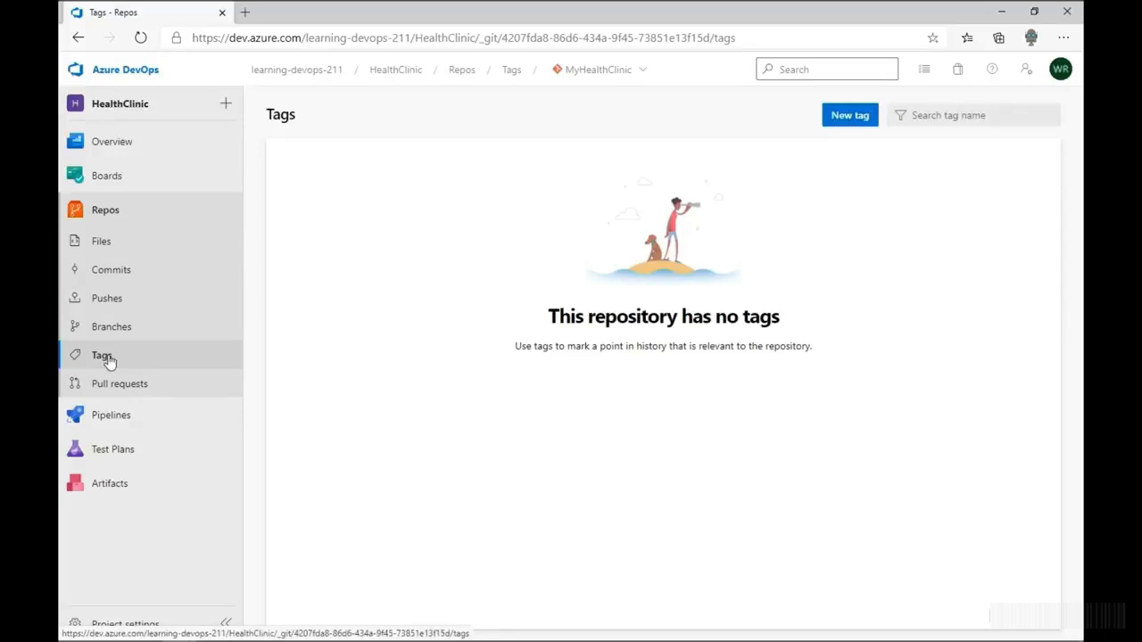
{"action": "left_click", "coordinate": [103, 330]}
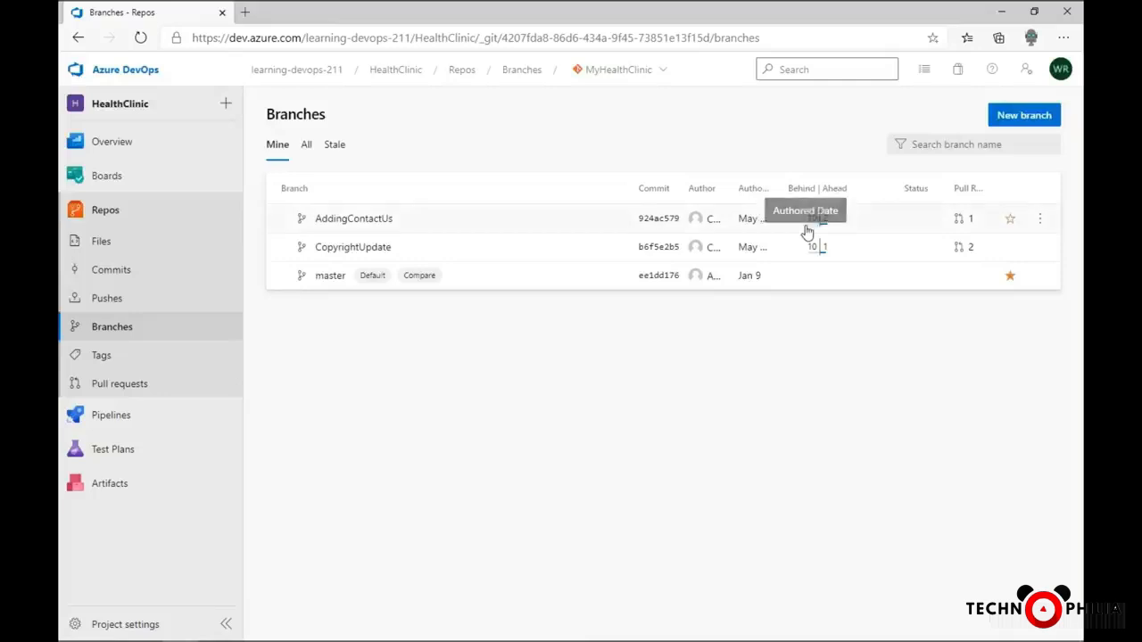
{"action": "mouse_move", "coordinate": [805, 230]}
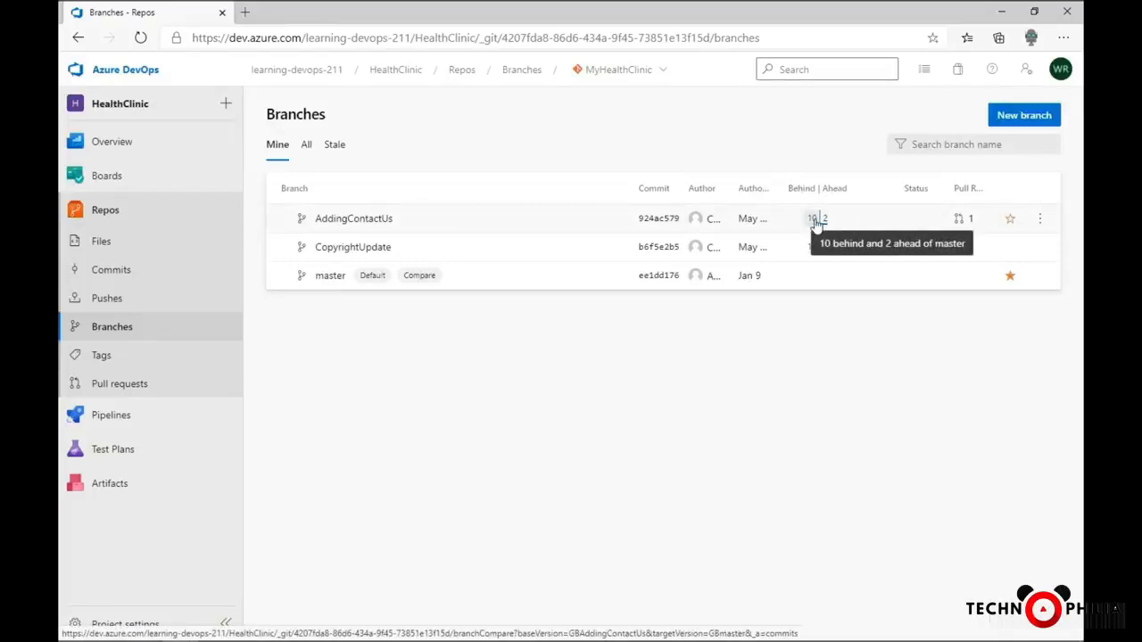
{"action": "left_click", "coordinate": [302, 224]}
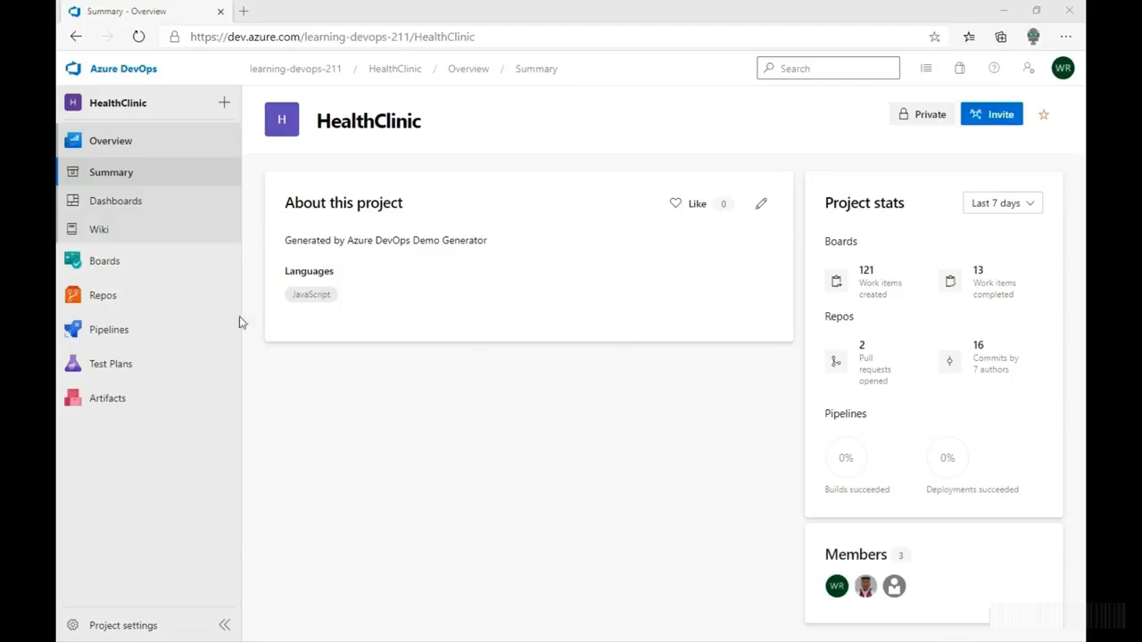
- Open the MyHealthClinic repository from the project summary and go to the project's repository management
{"action": "mouse_move", "coordinate": [122, 292]}
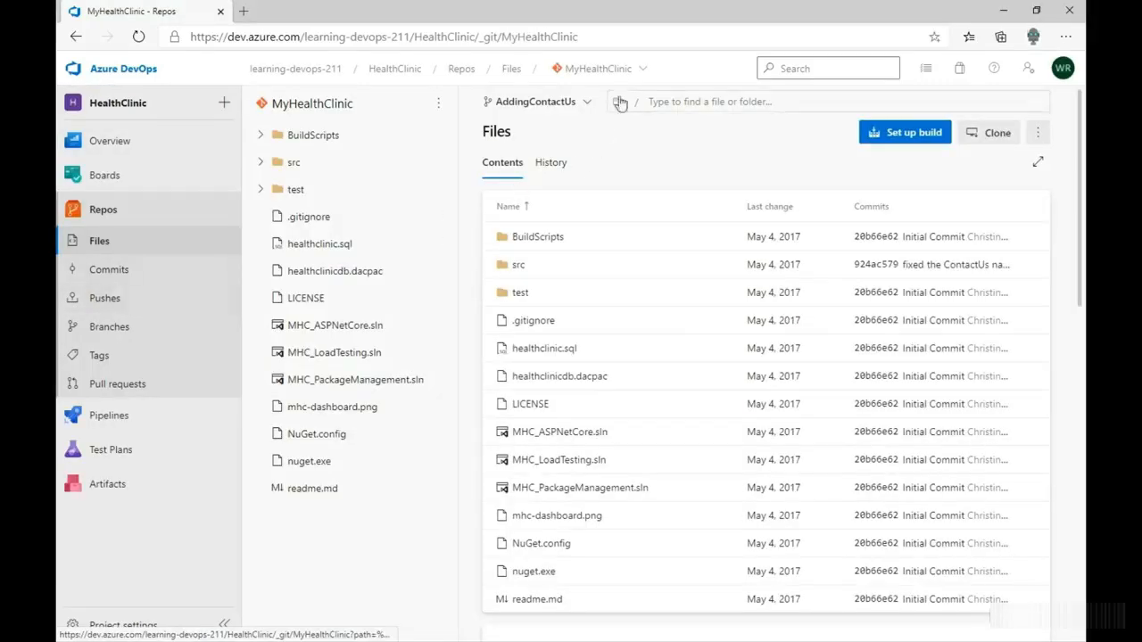
{"action": "left_click", "coordinate": [642, 76]}
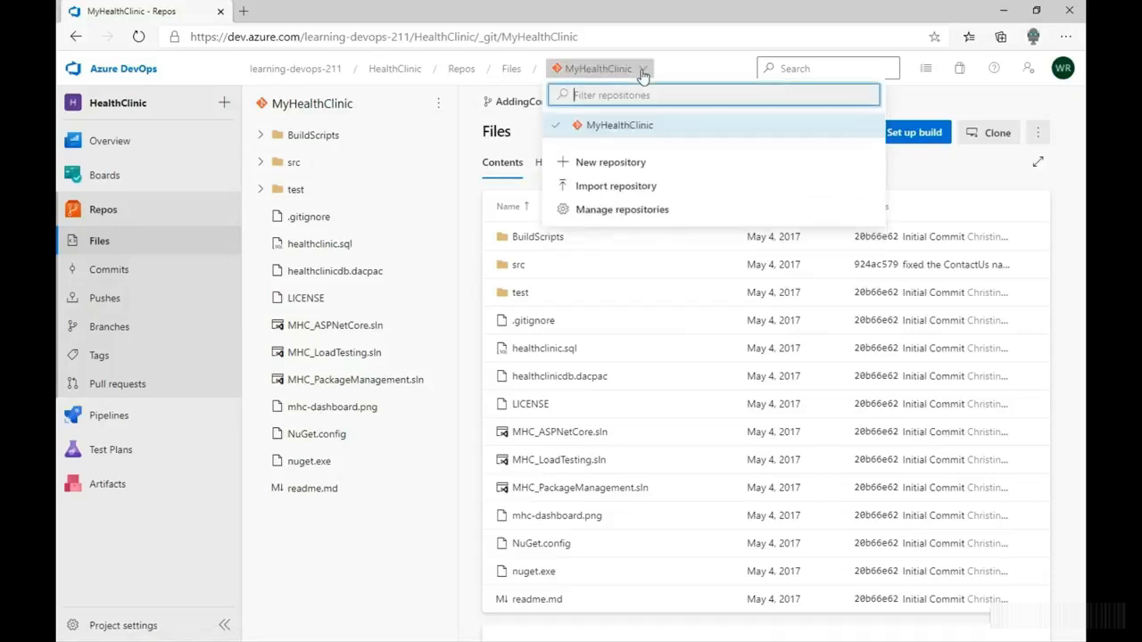
{"action": "left_click", "coordinate": [615, 214]}
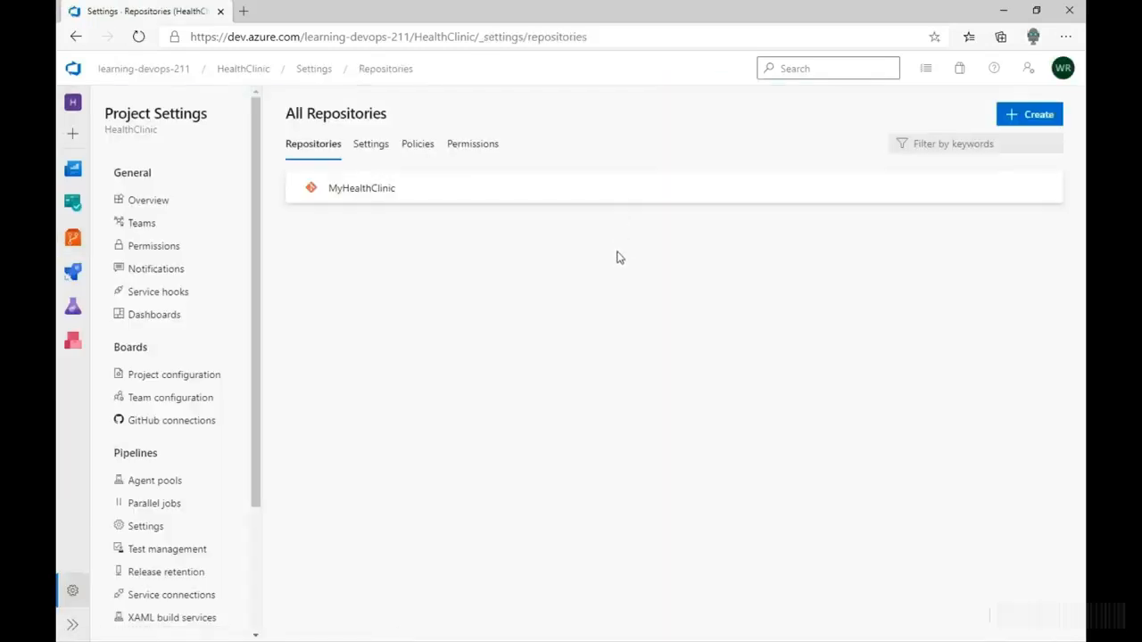
- Examine the settings, policies and permissions of the MyHealthClinic repository
{"action": "left_click", "coordinate": [488, 200]}
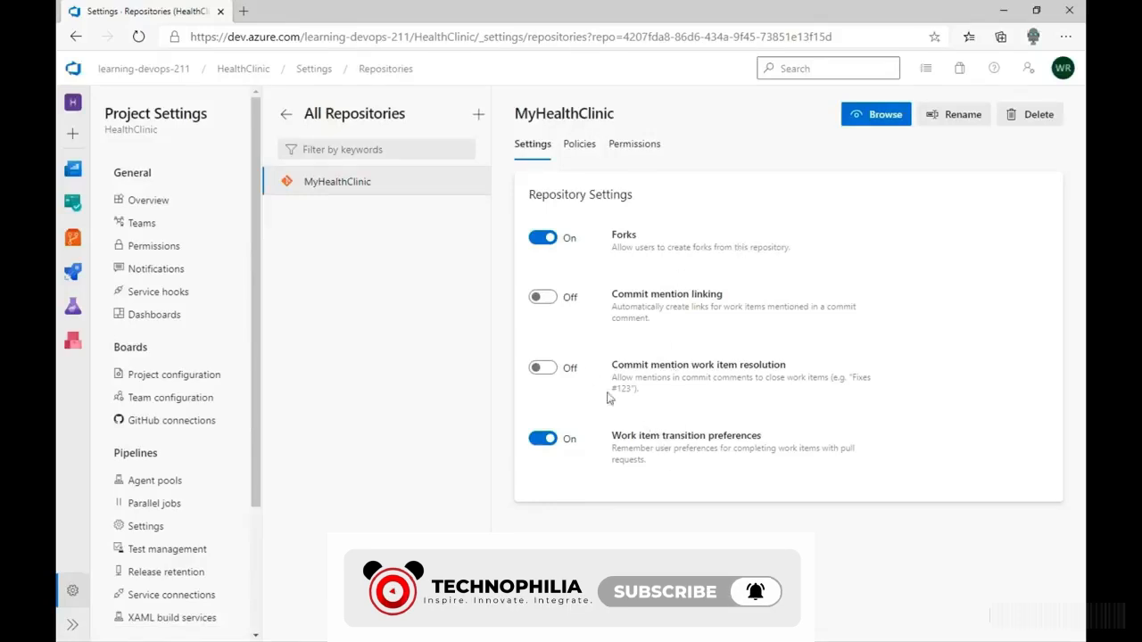
{"action": "left_click", "coordinate": [576, 145]}
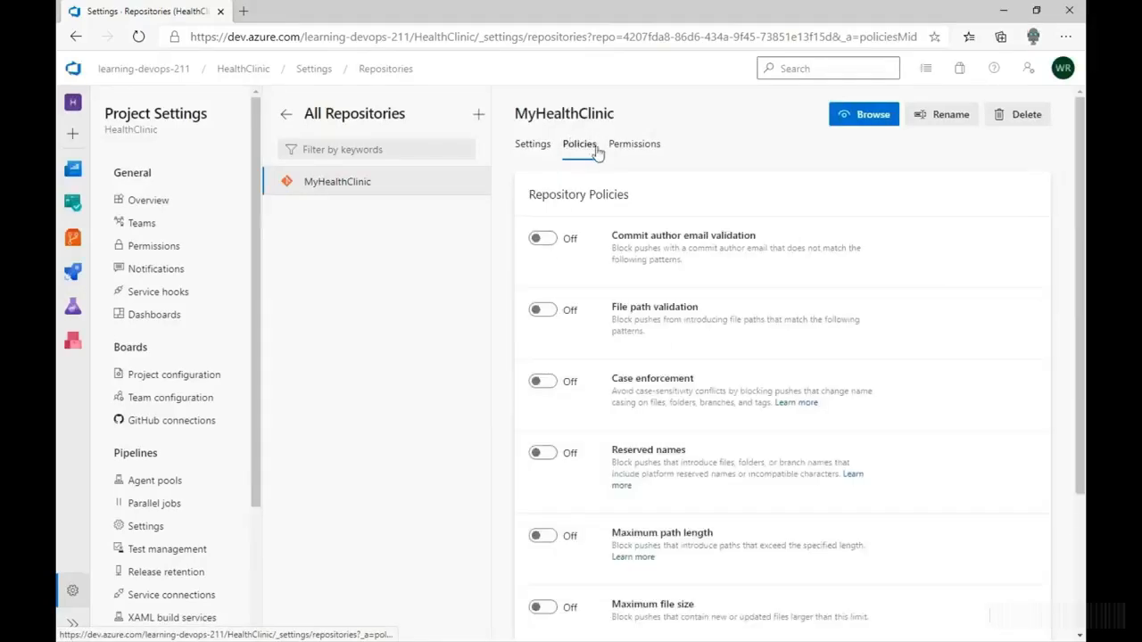
{"action": "left_click", "coordinate": [633, 147]}
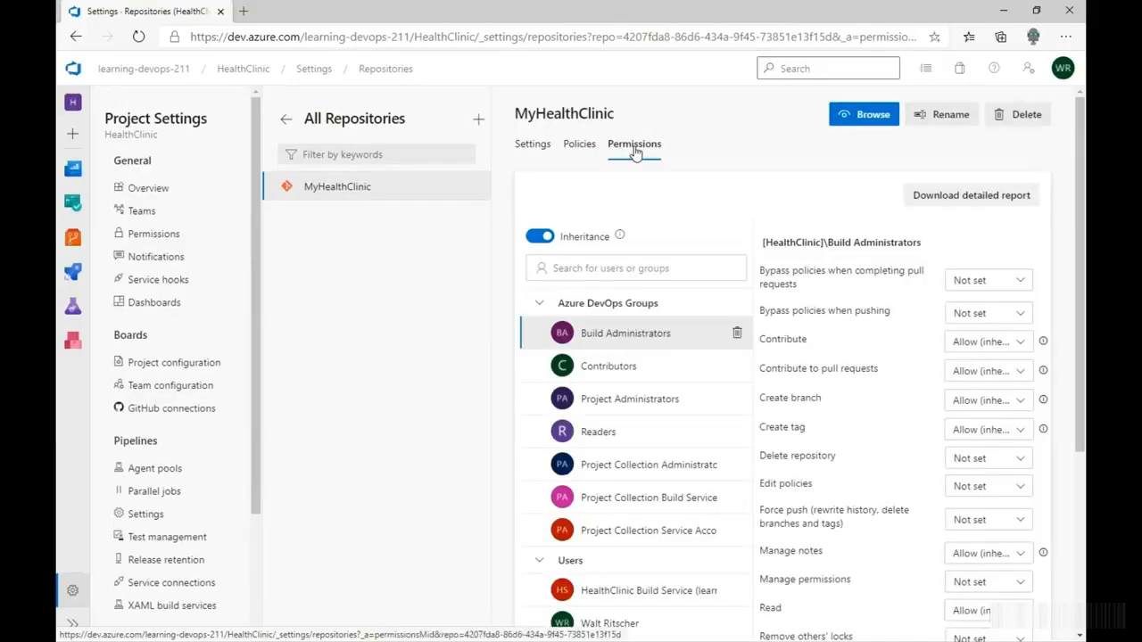
- Return to all repositories and examine the project-wide repository policies and permissions
{"action": "left_click", "coordinate": [286, 119]}
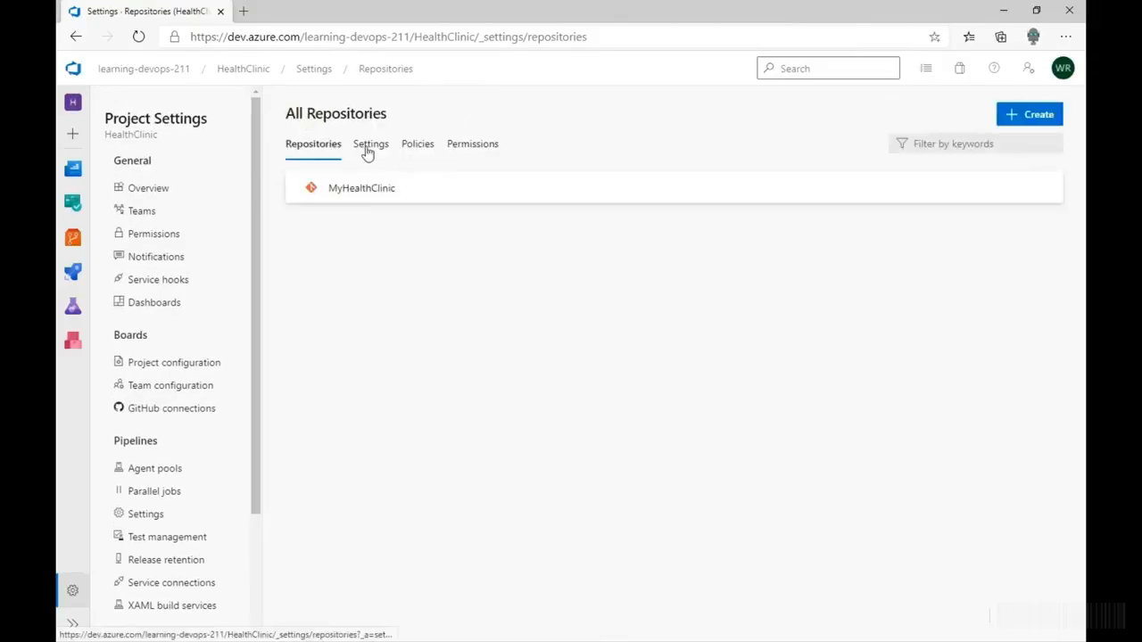
{"action": "left_click", "coordinate": [410, 147]}
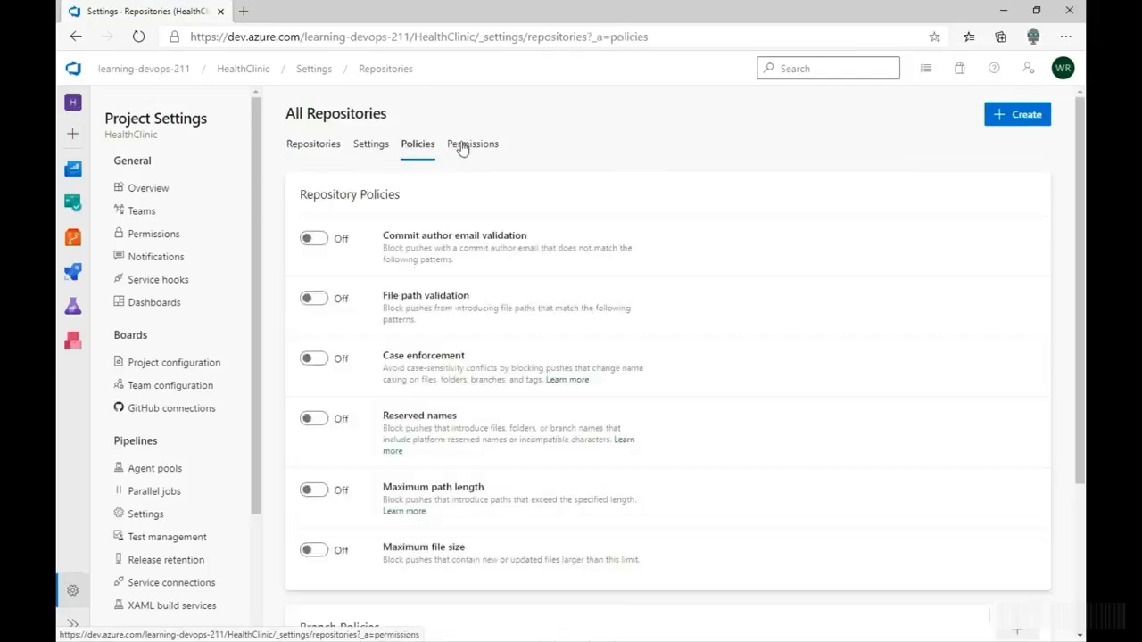
{"action": "left_click", "coordinate": [464, 147]}
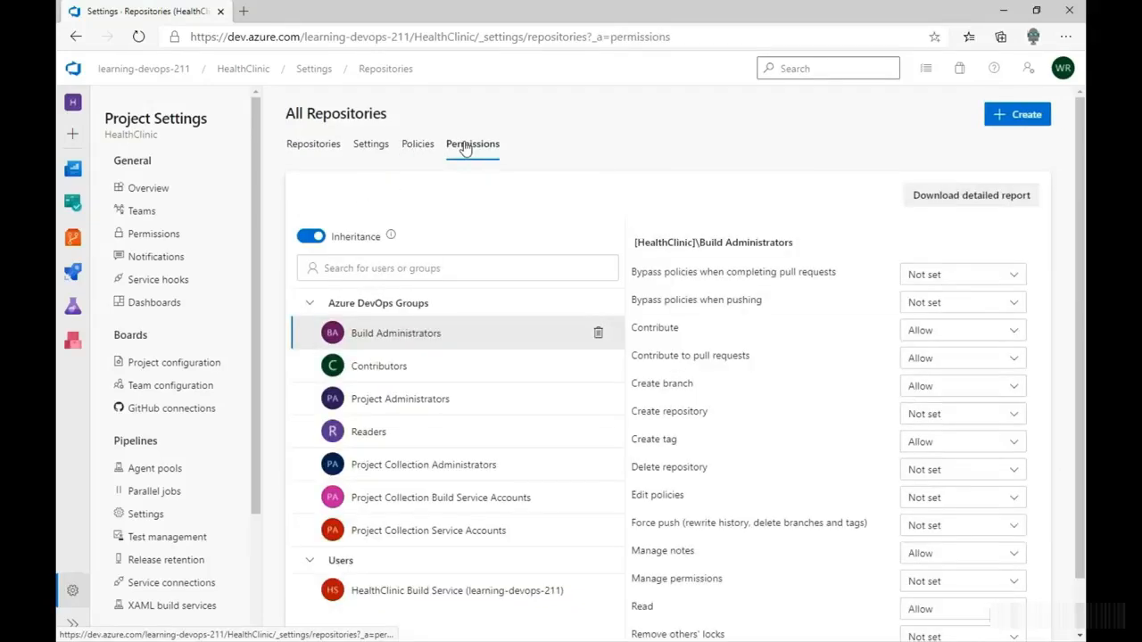
- In the all-repositories settings, turn on the default branch name for new repositories, with main as the name
{"action": "left_click", "coordinate": [414, 149]}
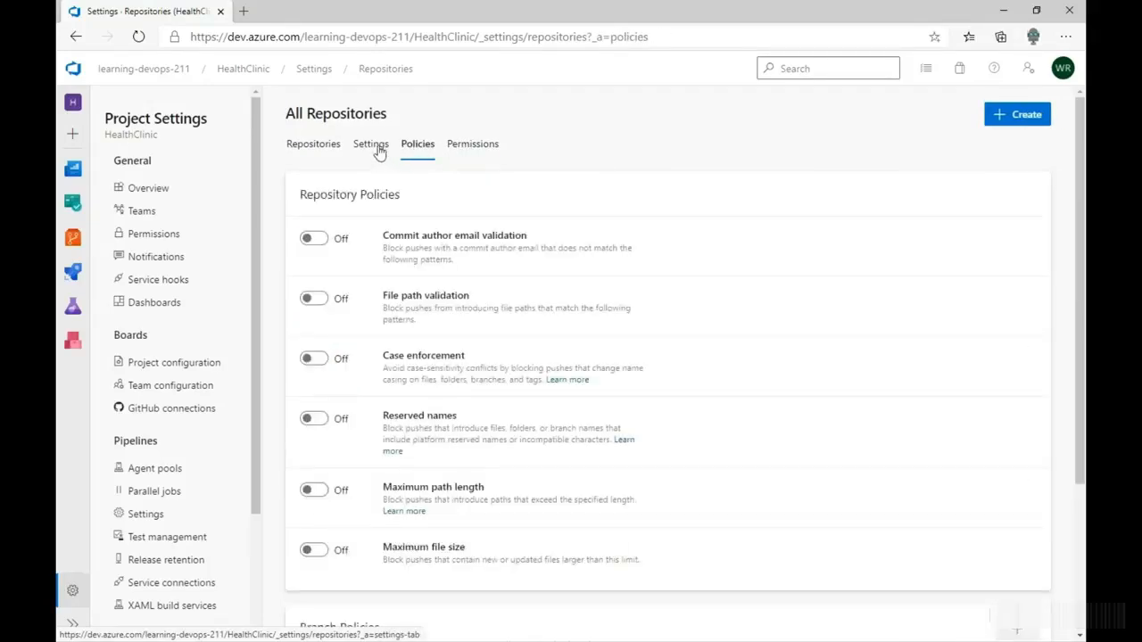
{"action": "left_click", "coordinate": [378, 151]}
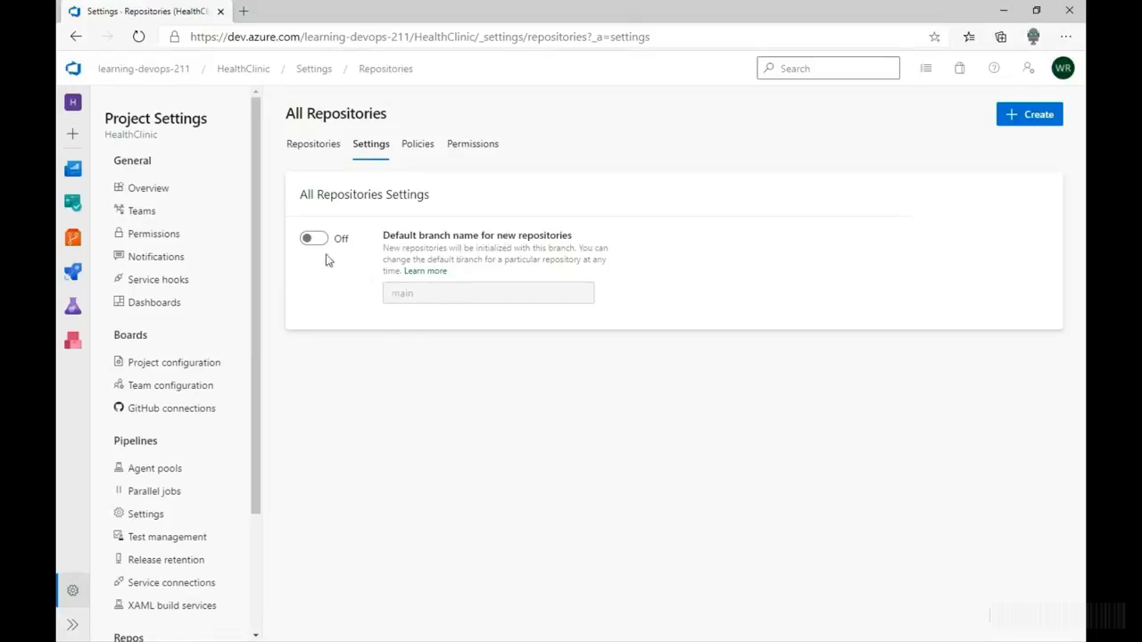
{"action": "left_click", "coordinate": [312, 242]}
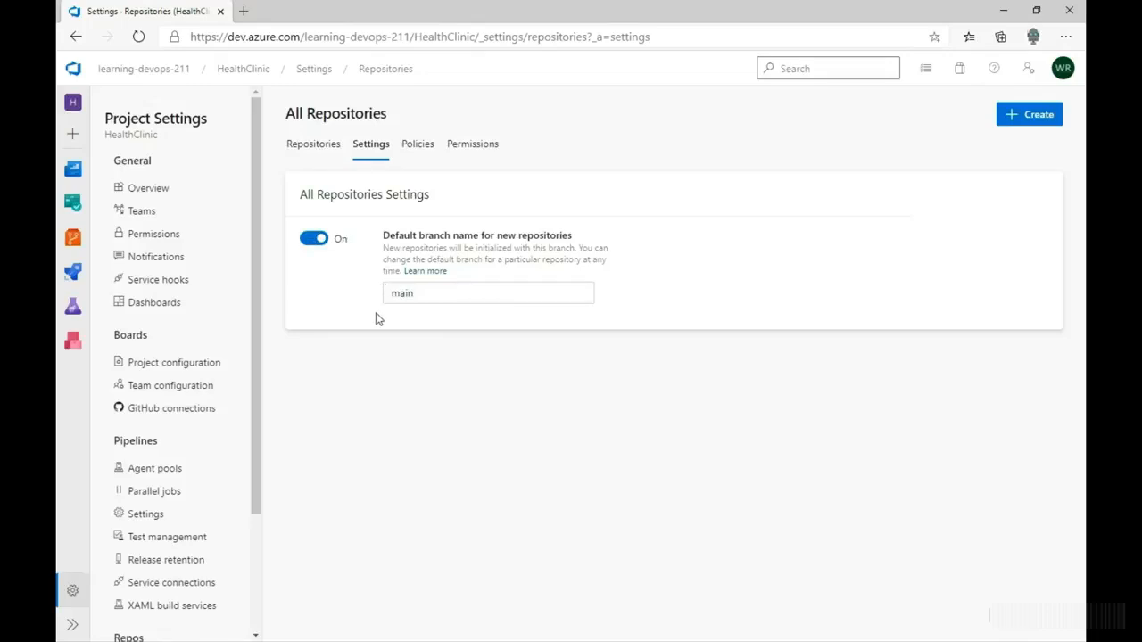
{"action": "left_click", "coordinate": [433, 292]}
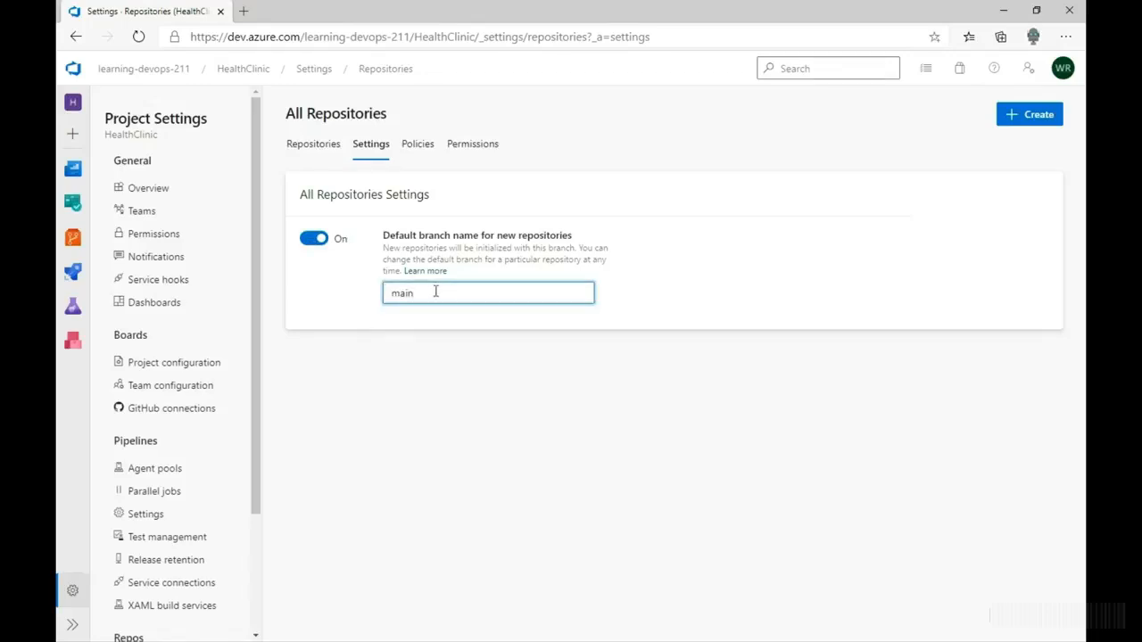
- Examine the repository types offered for a new repository and cancel the creation
{"action": "left_click", "coordinate": [1024, 118]}
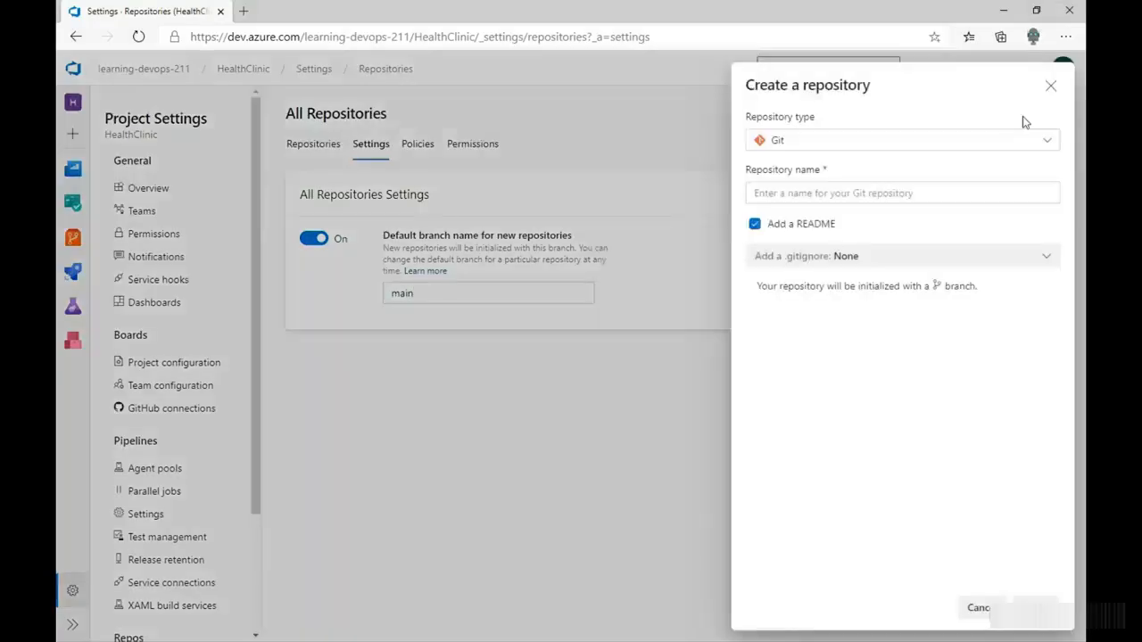
{"action": "left_click", "coordinate": [796, 138]}
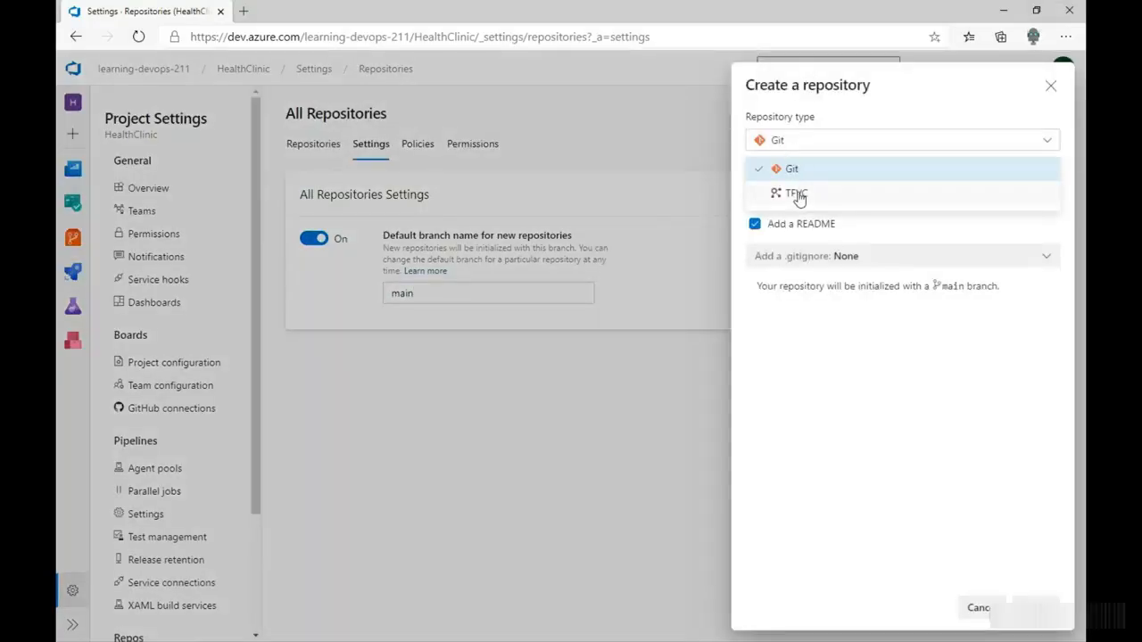
{"action": "left_click", "coordinate": [869, 82]}
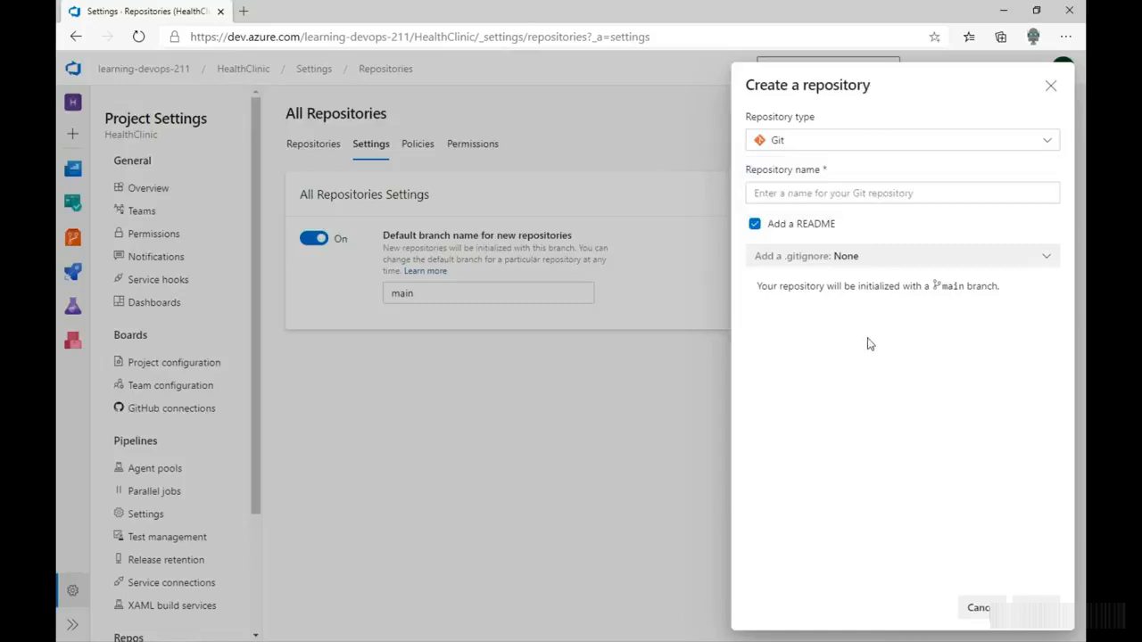
{"action": "left_click", "coordinate": [978, 609]}
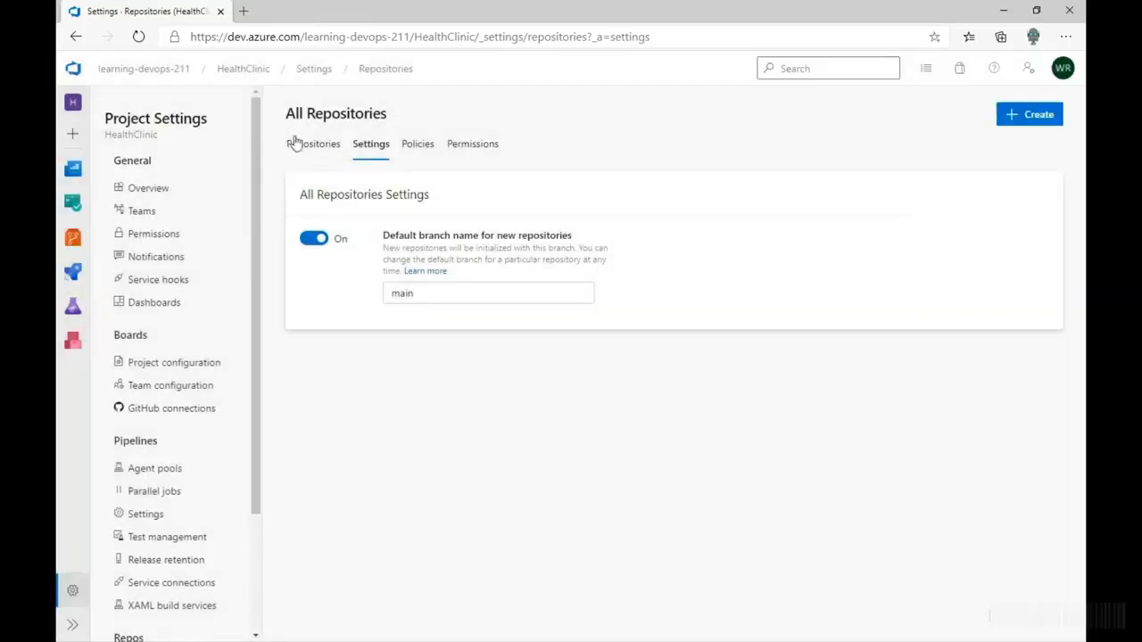
- Return to the HealthClinic project's repository files and start a new Git repository named SimpleRepo
{"action": "left_click", "coordinate": [237, 69]}
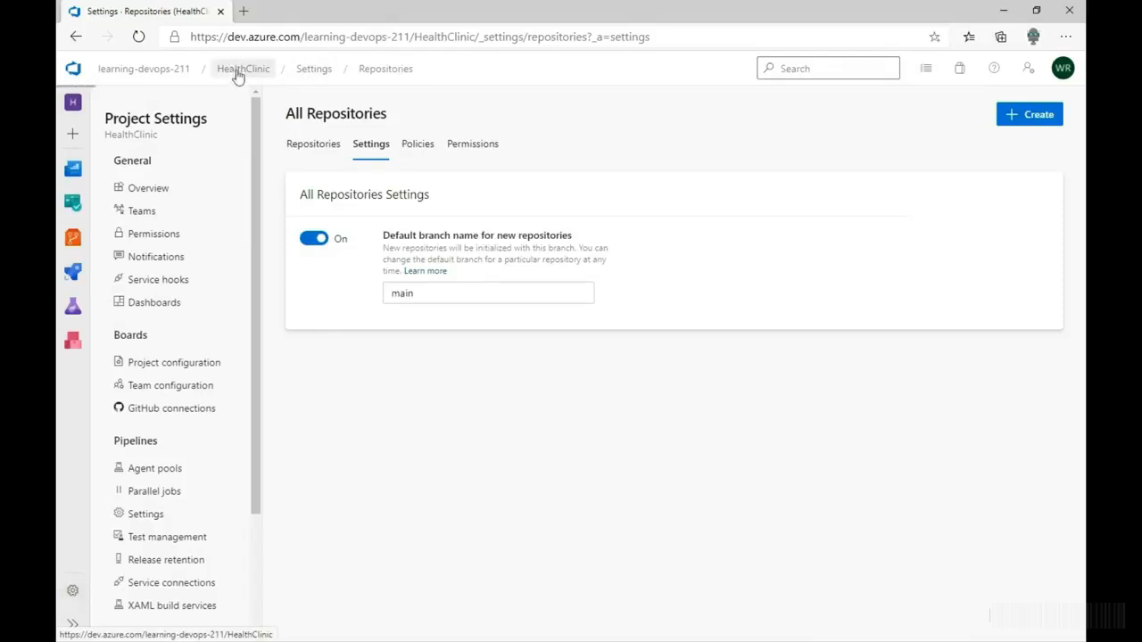
{"action": "left_click", "coordinate": [105, 294]}
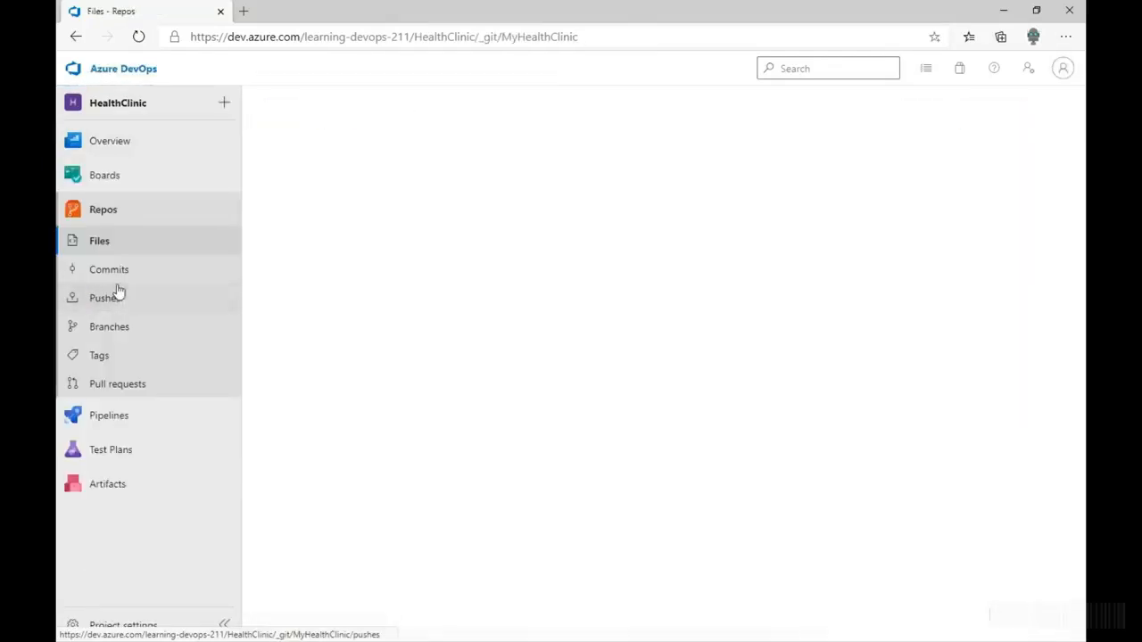
{"action": "left_click", "coordinate": [642, 70]}
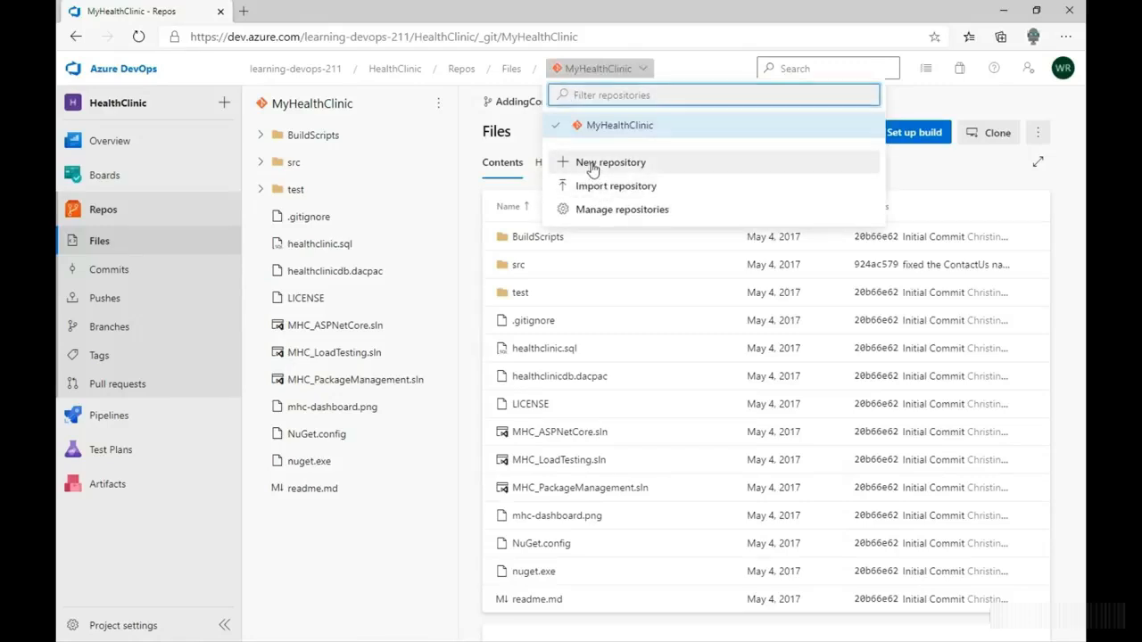
{"action": "left_click", "coordinate": [592, 163]}
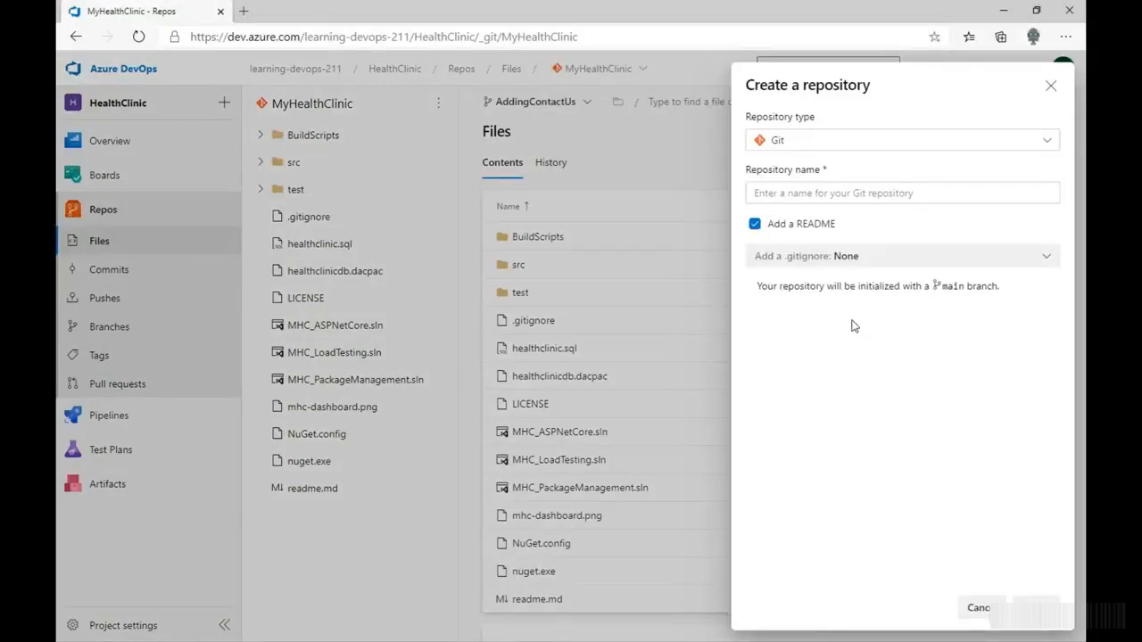
{"action": "left_click", "coordinate": [783, 192]}
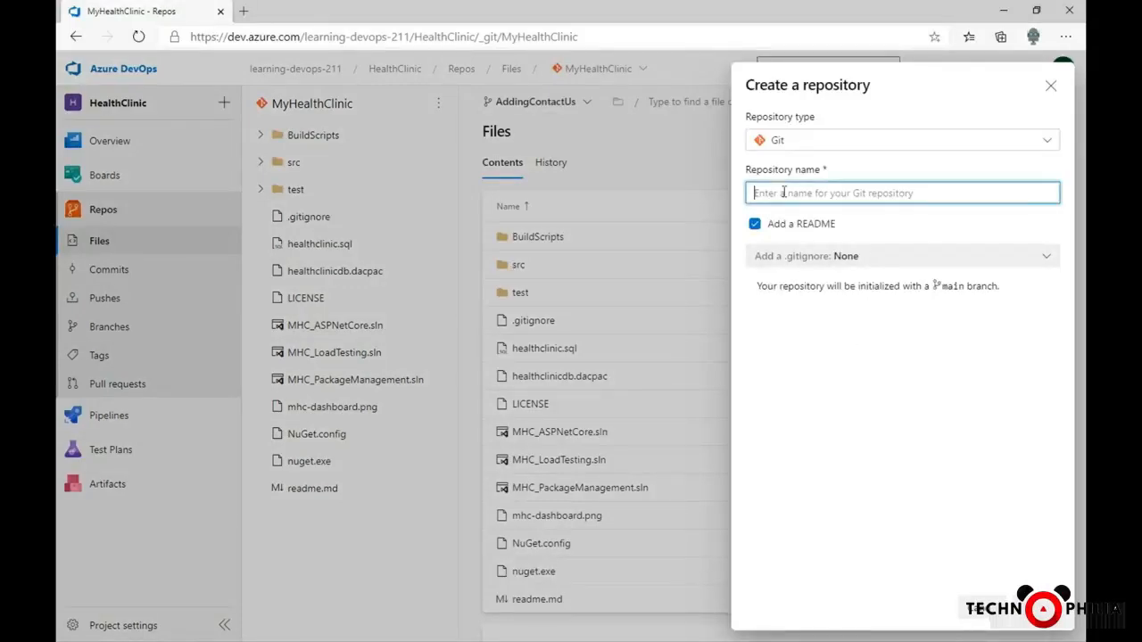
{"action": "type", "text": "Simp"}
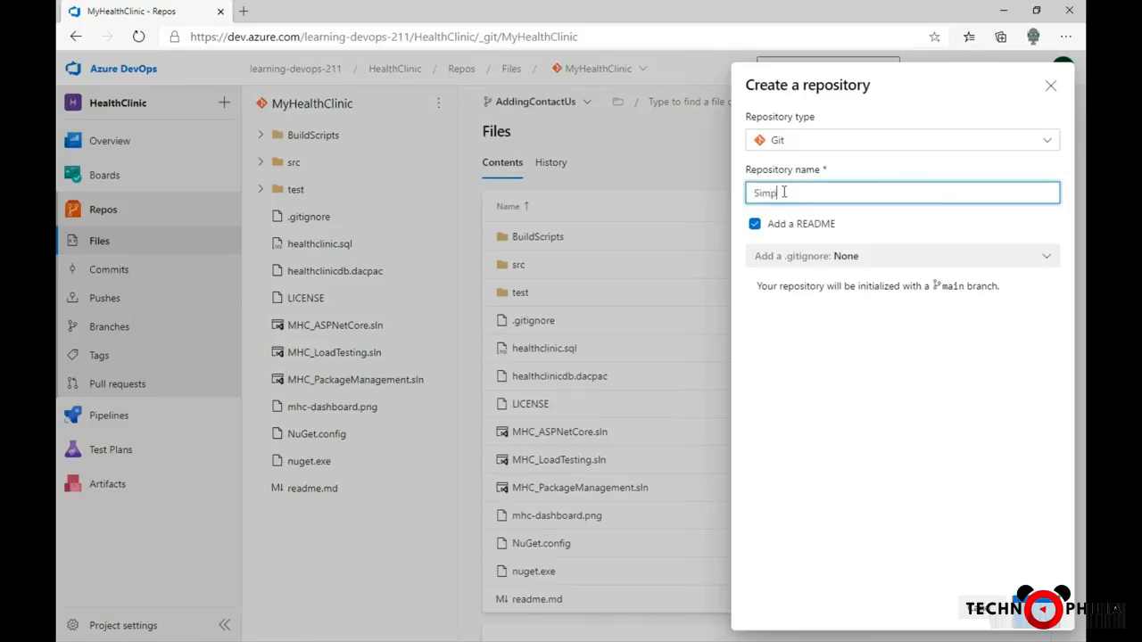
{"action": "type", "text": "leRepo"}
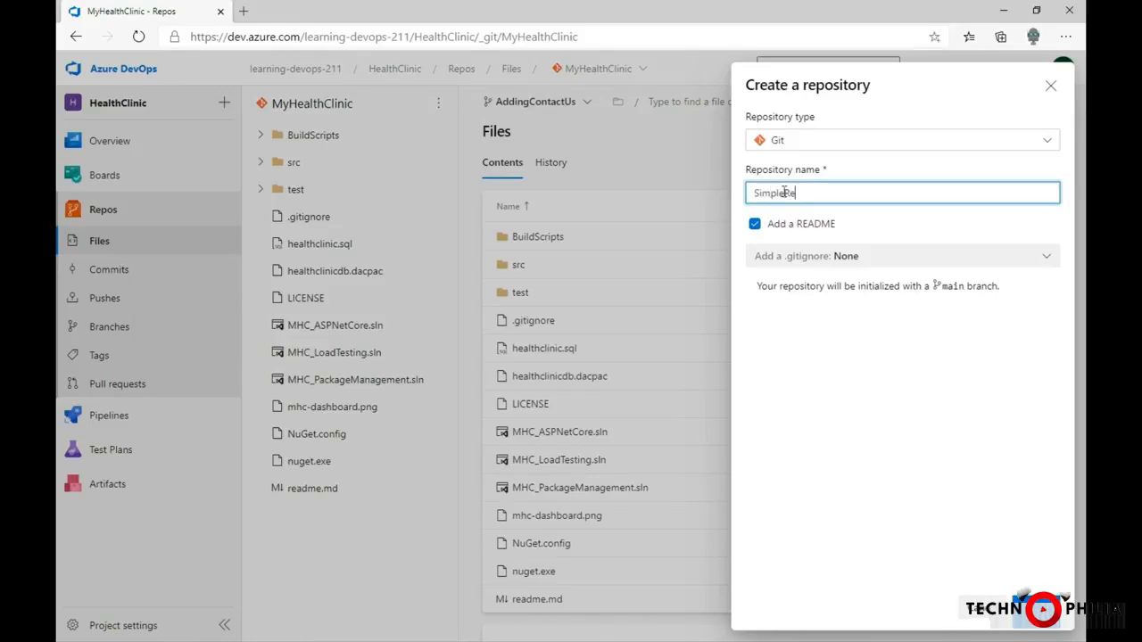
{"action": "left_click", "coordinate": [822, 397]}
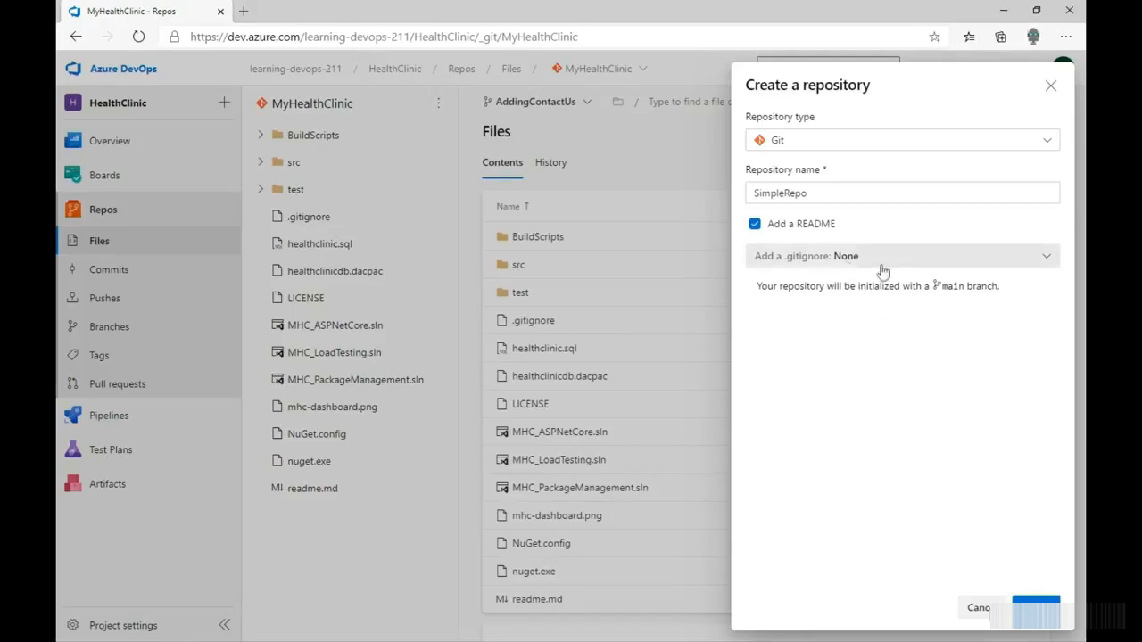
- Add the VisualStudio .gitignore template and create the SimpleRepo repository with a README
{"action": "left_click", "coordinate": [1046, 257]}
{"action": "left_click_drag", "start_coordinate": [1054, 319], "coordinate": [1035, 496]}
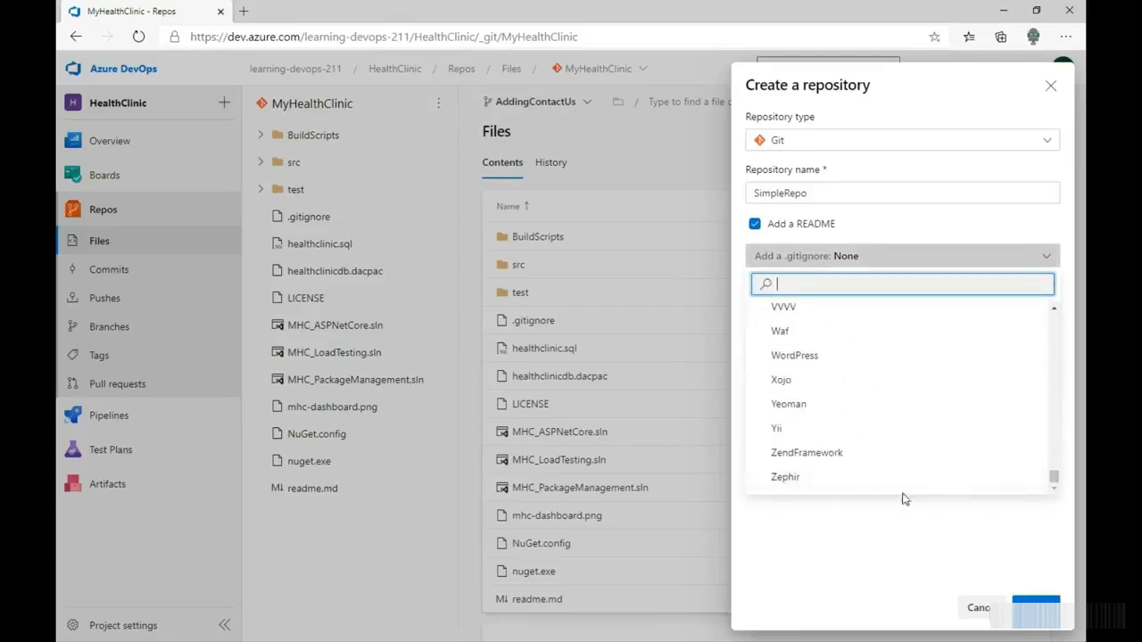
{"action": "scroll", "coordinate": [780, 397], "scroll_direction": "up", "scroll_amount": 1}
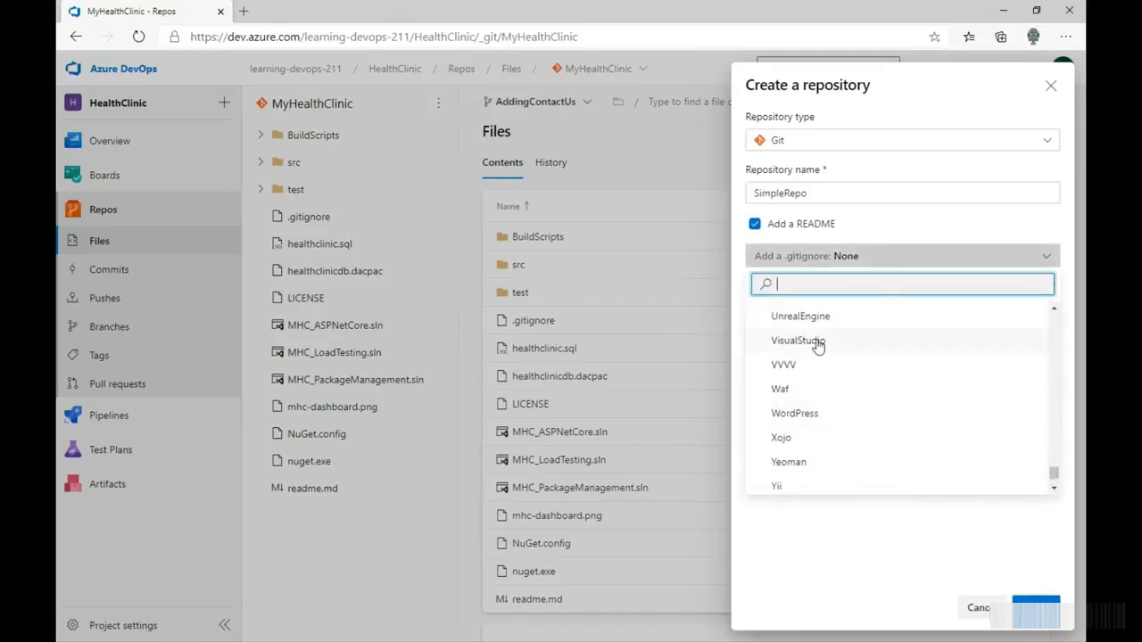
{"action": "left_click", "coordinate": [821, 344]}
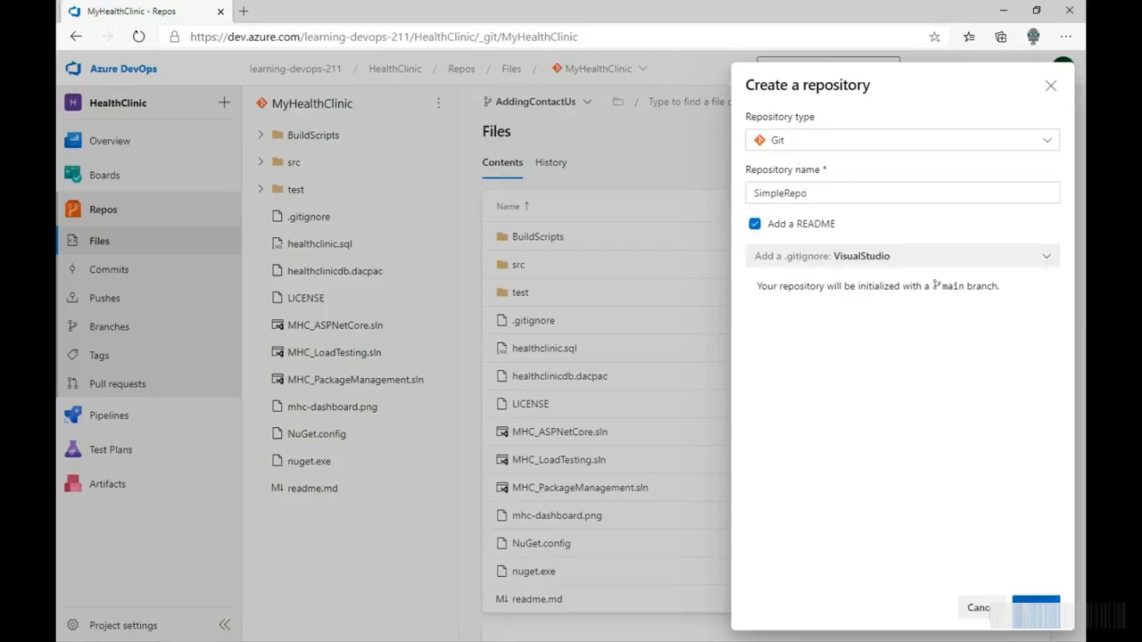
{"action": "left_click", "coordinate": [1036, 611]}
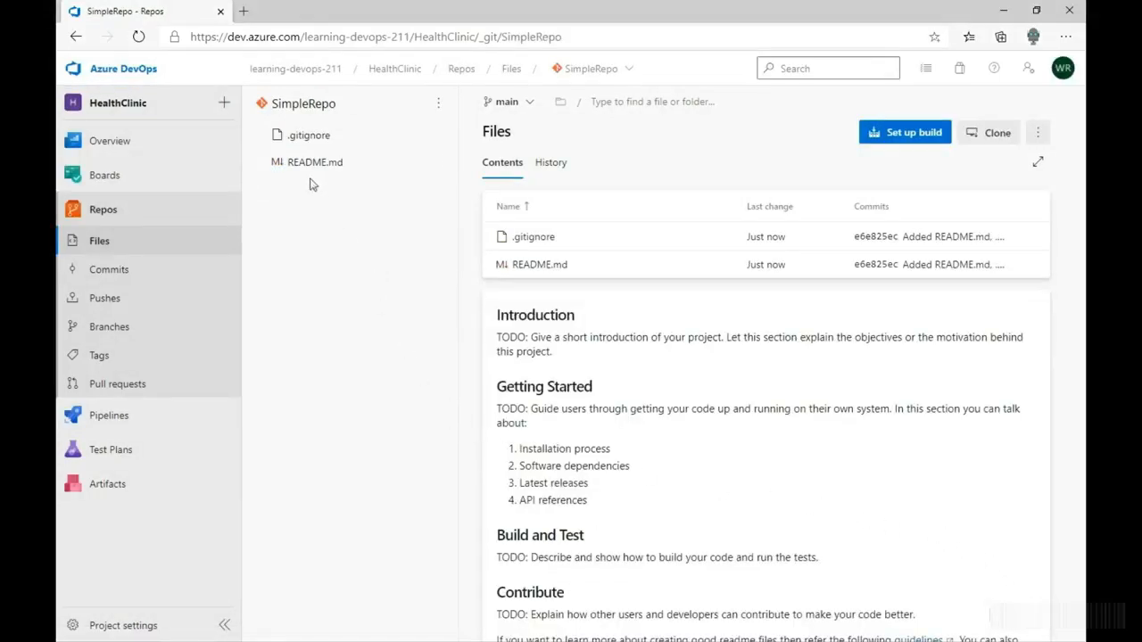
- Review the contents of the .gitignore and README.md files in SimpleRepo
{"action": "left_click", "coordinate": [303, 138]}
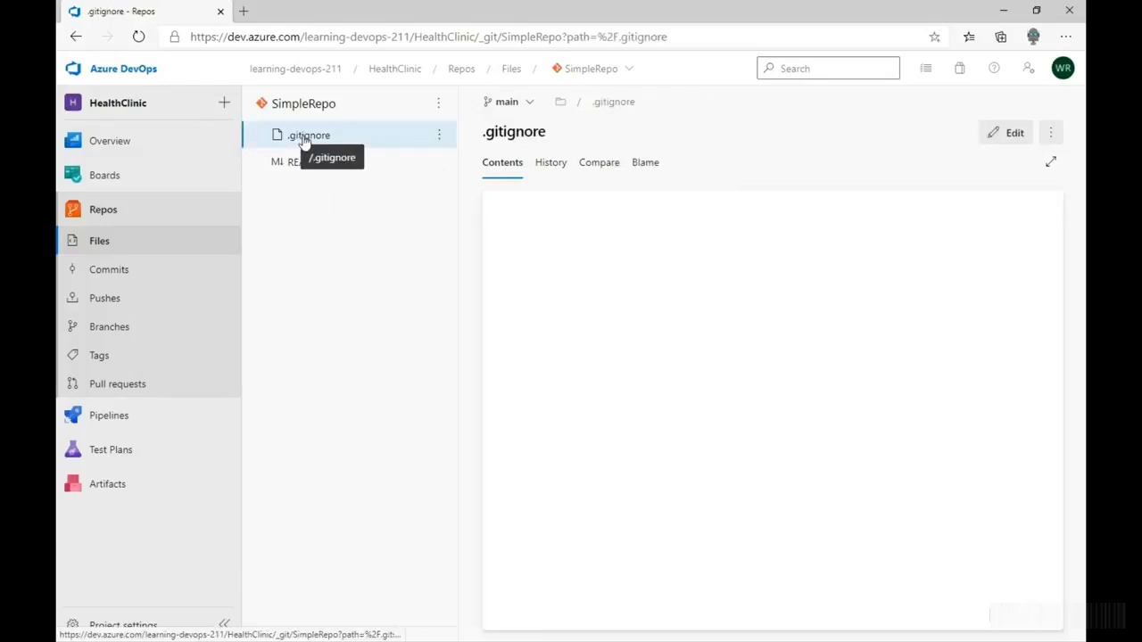
{"action": "left_click", "coordinate": [709, 294]}
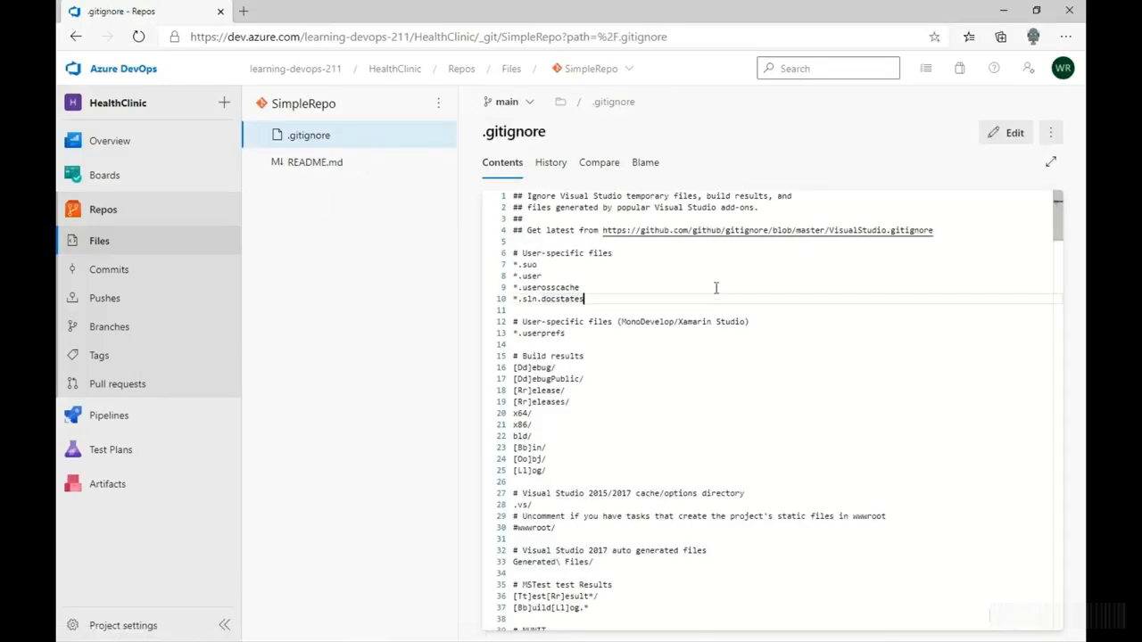
{"action": "left_click", "coordinate": [314, 165]}
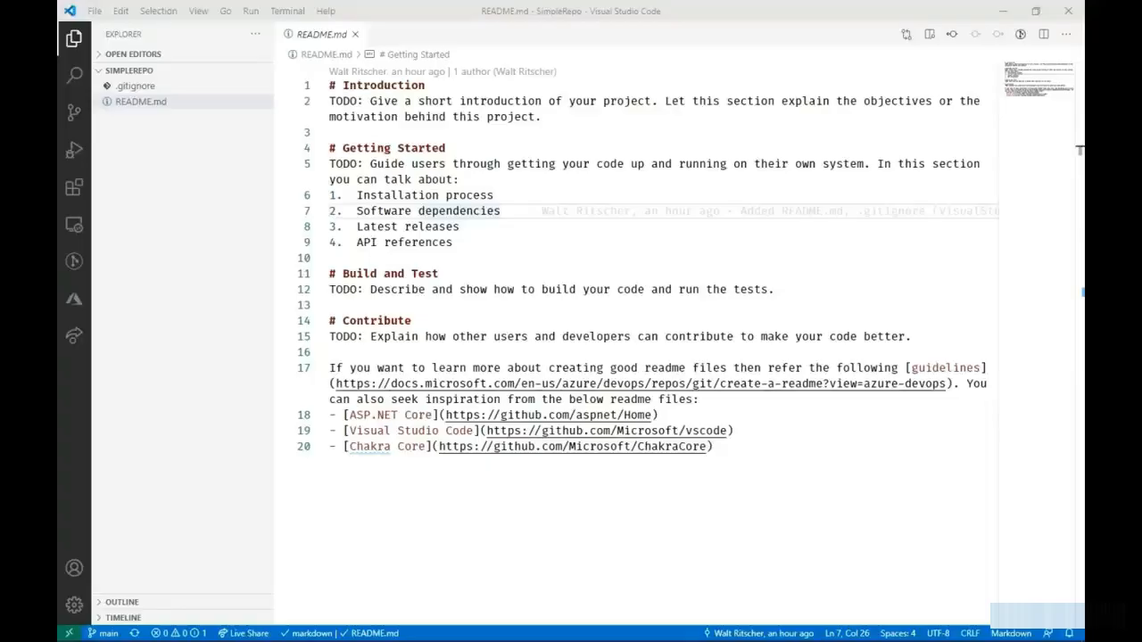
- In Visual Studio Code, review SimpleRepo's files, its source control changes and its list of branches
{"action": "left_click", "coordinate": [207, 164]}
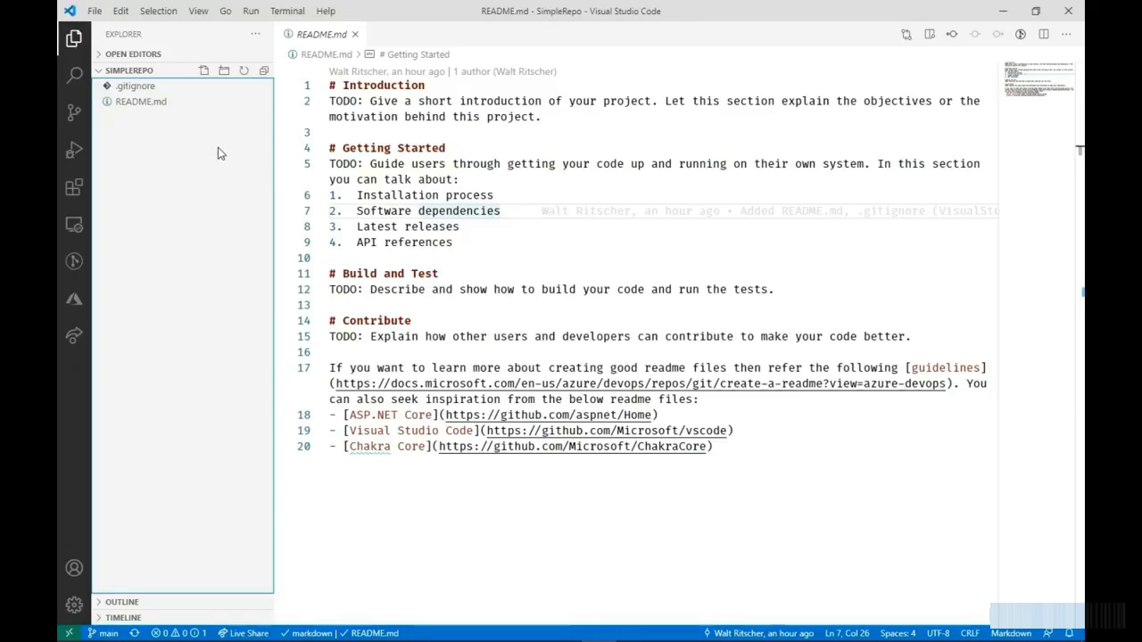
{"action": "left_click", "coordinate": [154, 104]}
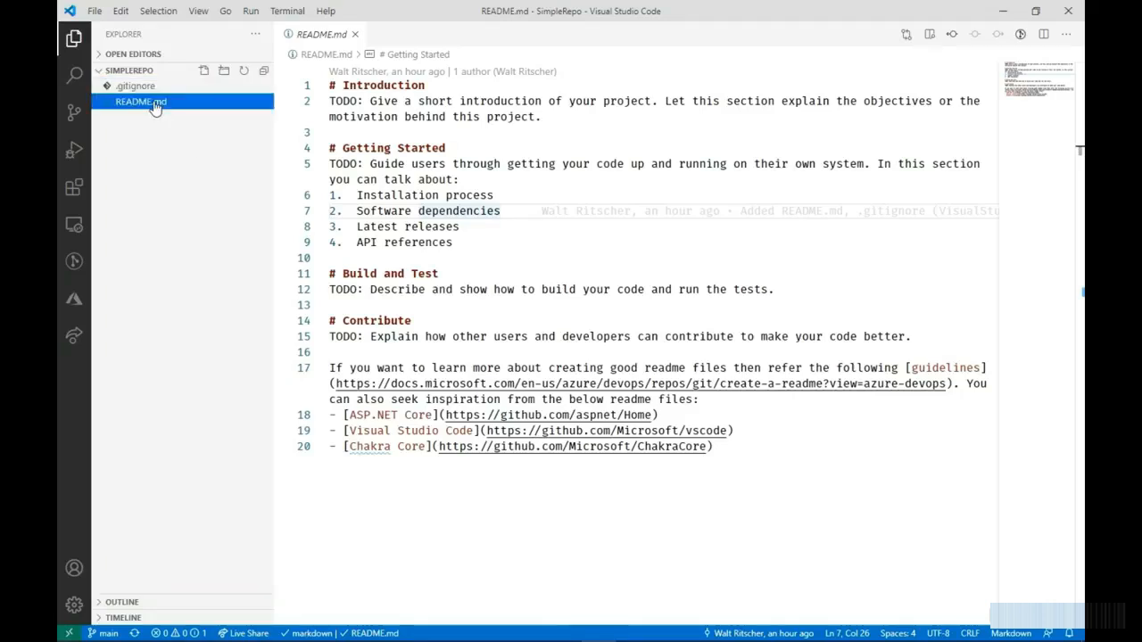
{"action": "left_click", "coordinate": [191, 139]}
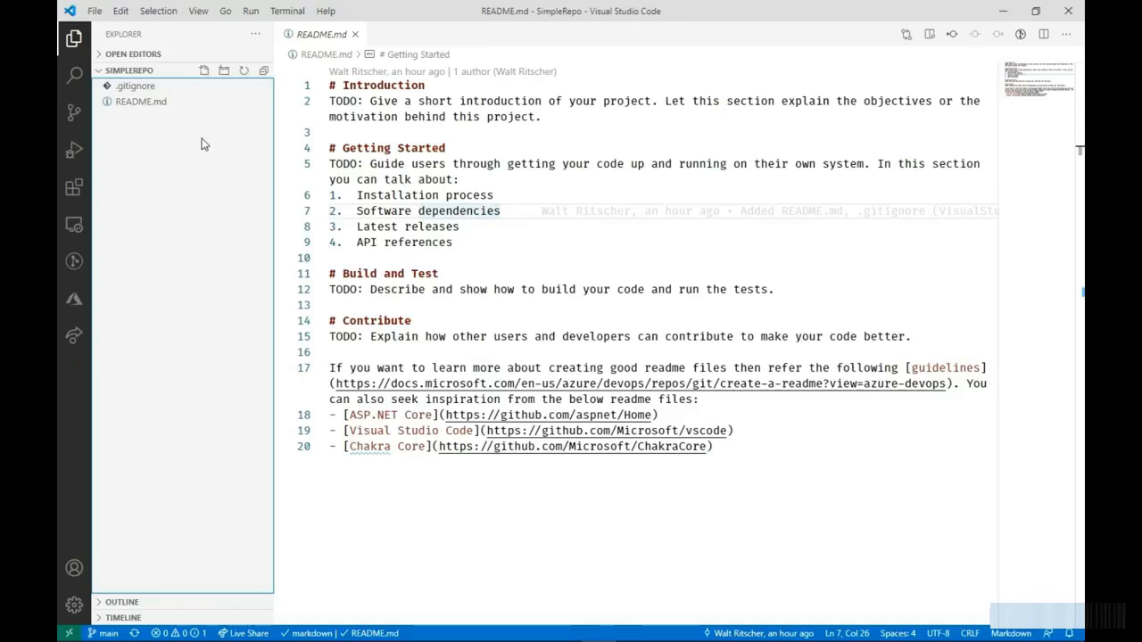
{"action": "left_click", "coordinate": [74, 115]}
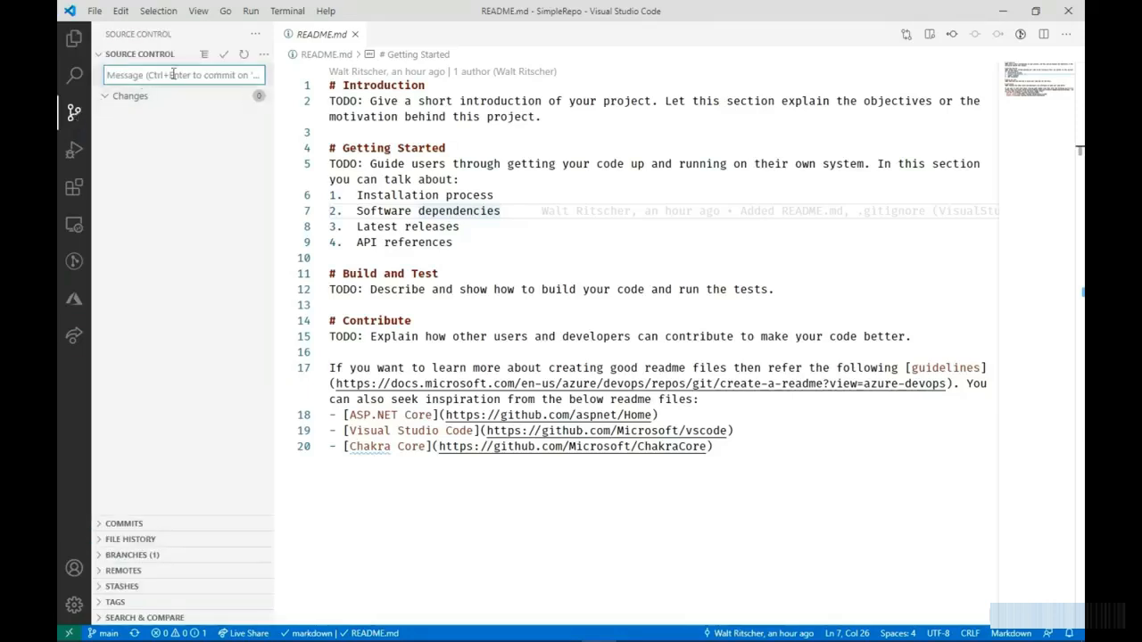
{"action": "left_click", "coordinate": [220, 288]}
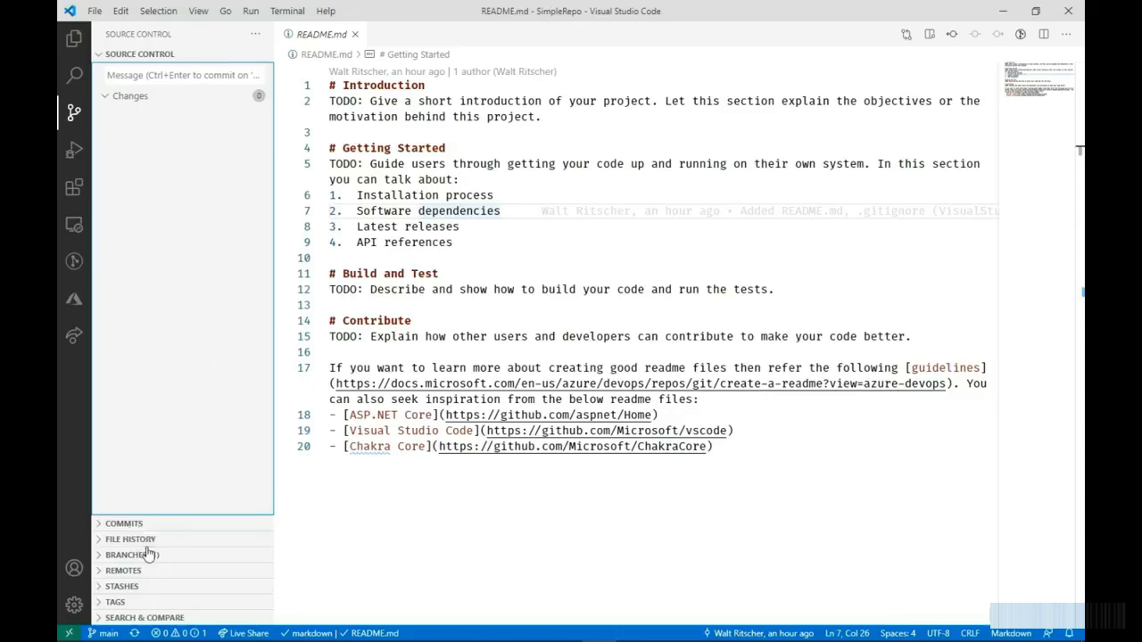
{"action": "left_click", "coordinate": [98, 555]}
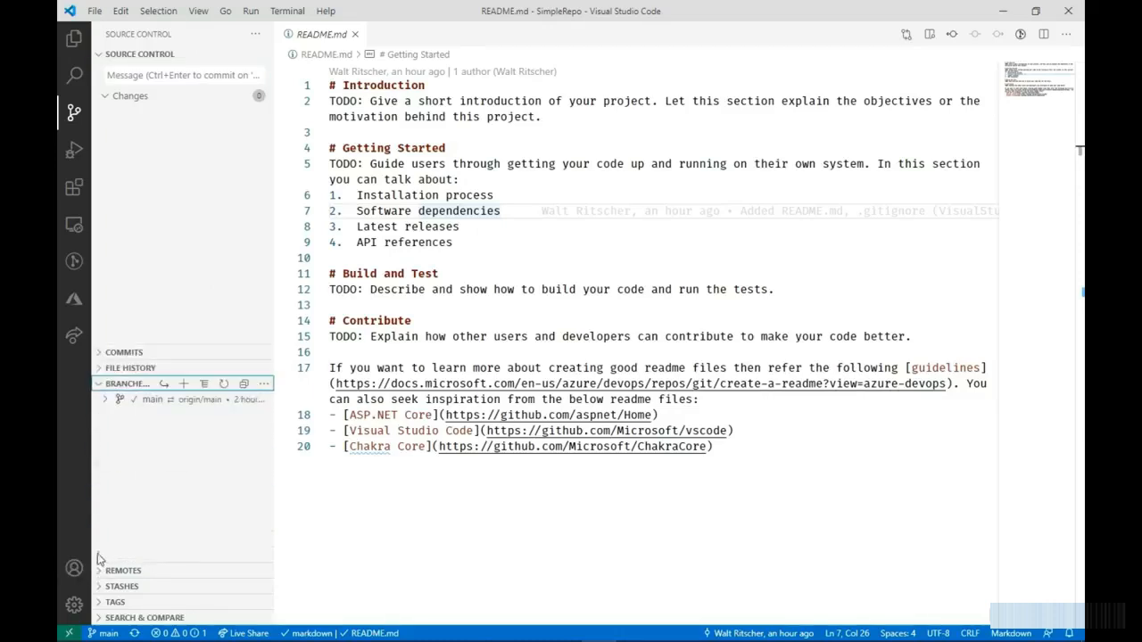
{"action": "left_click", "coordinate": [99, 393]}
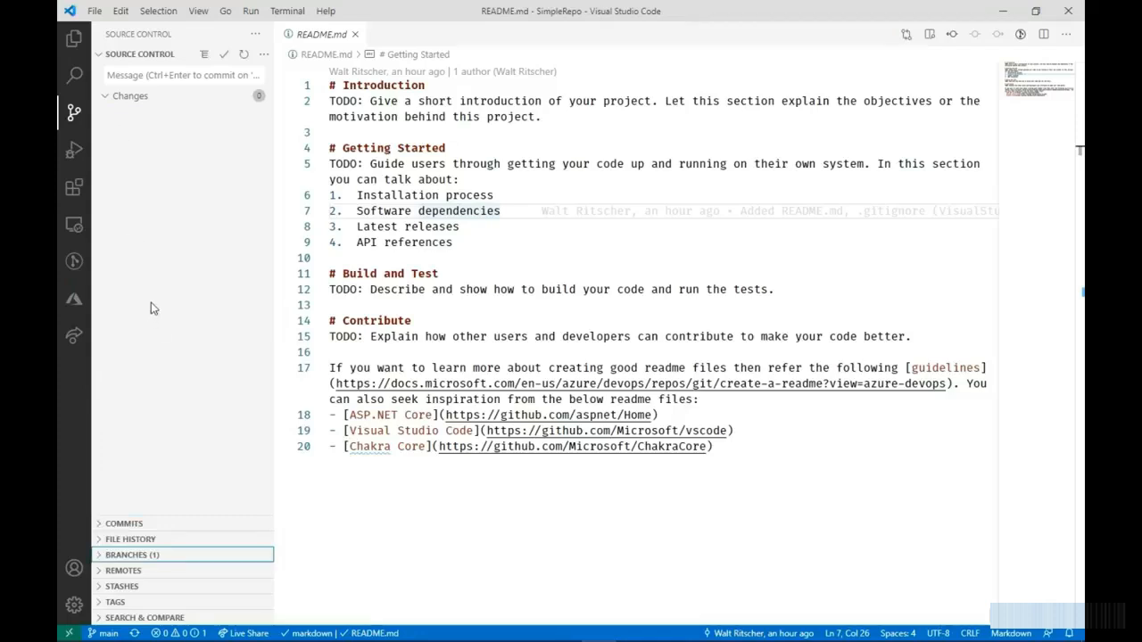
- Create a Git branch named AddHeader in SimpleRepo and show it in the list of branches
{"action": "left_click", "coordinate": [265, 56]}
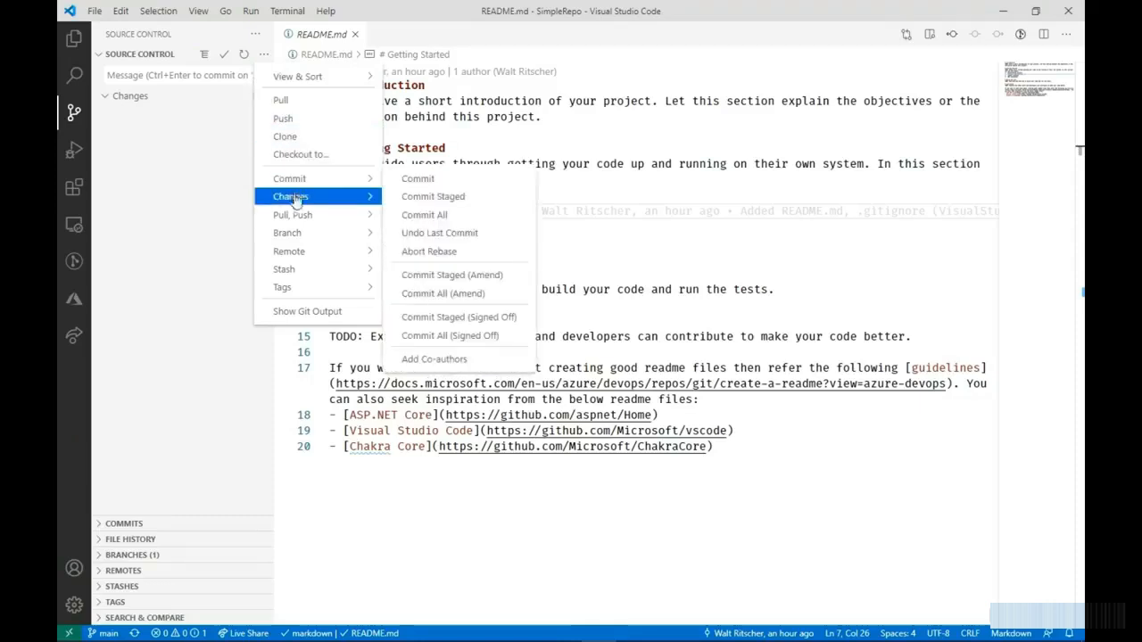
{"action": "mouse_move", "coordinate": [293, 237]}
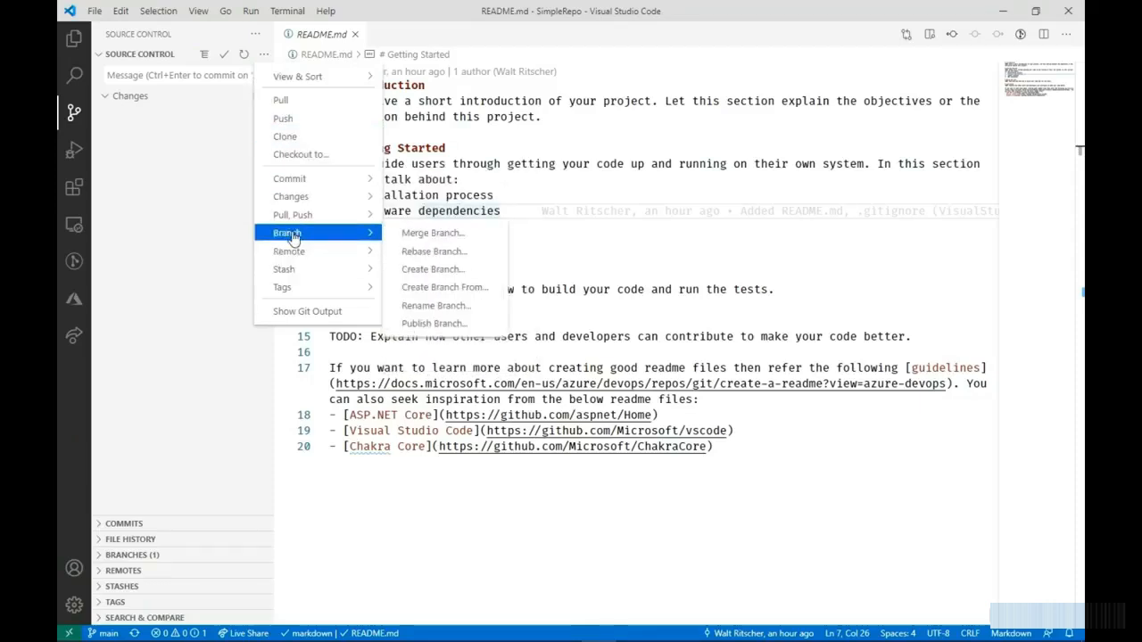
{"action": "left_click", "coordinate": [431, 276]}
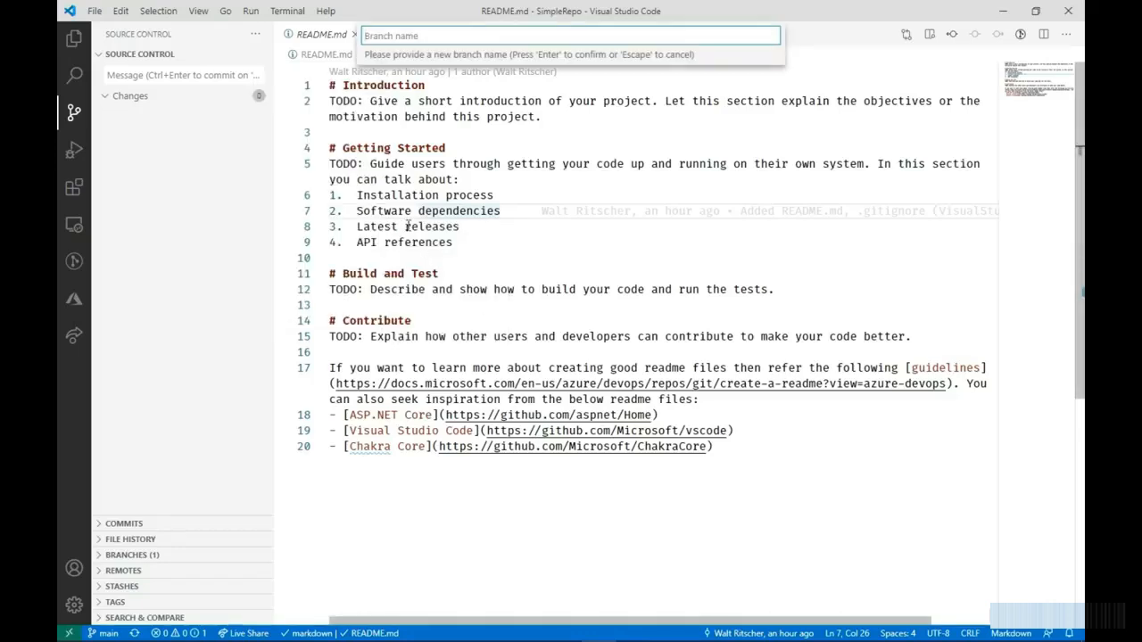
{"action": "type", "text": "AddHeader"}
{"action": "key", "text": "Return"}
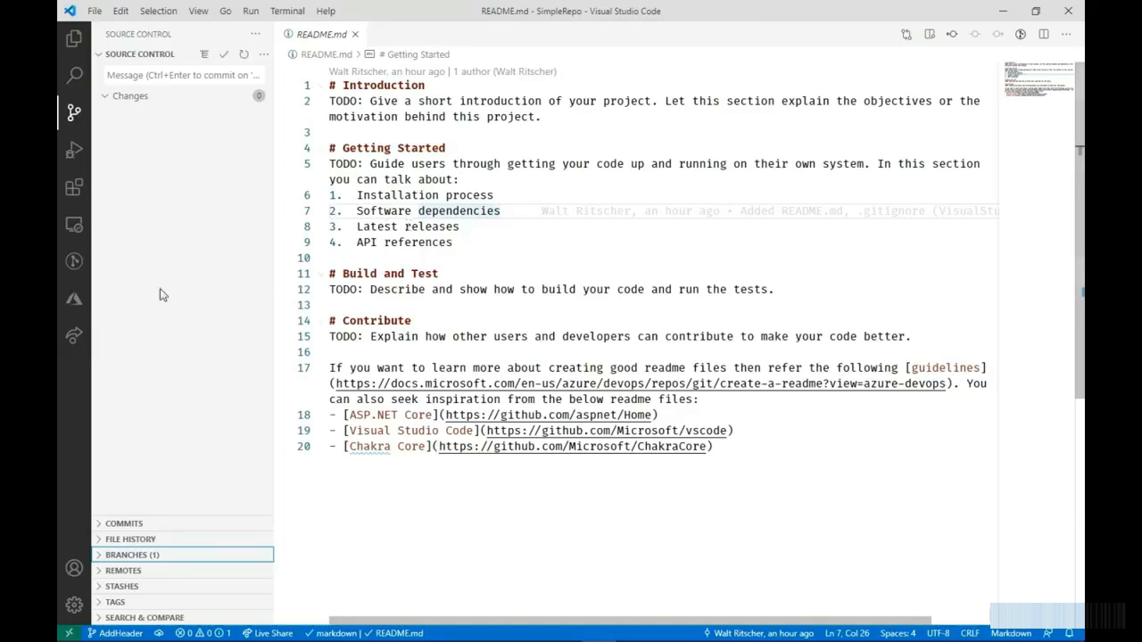
{"action": "left_click", "coordinate": [106, 557]}
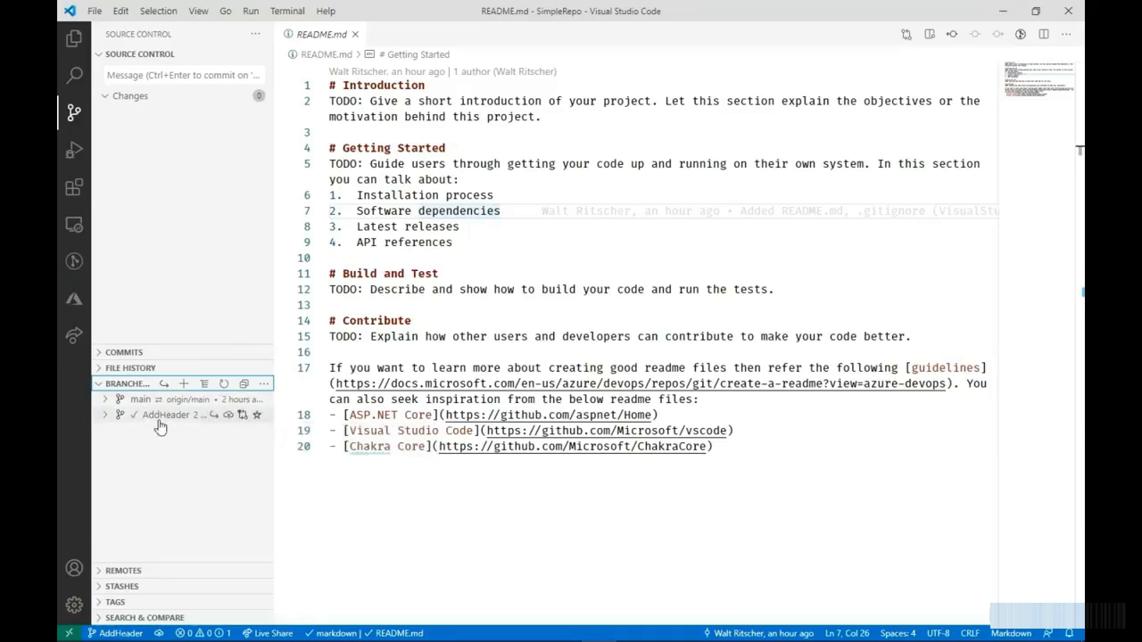
- Publish the AddHeader branch, declining periodic git fetch, and switch to Azure DevOps to open SimpleRepo's branch list
{"action": "left_click", "coordinate": [416, 506]}
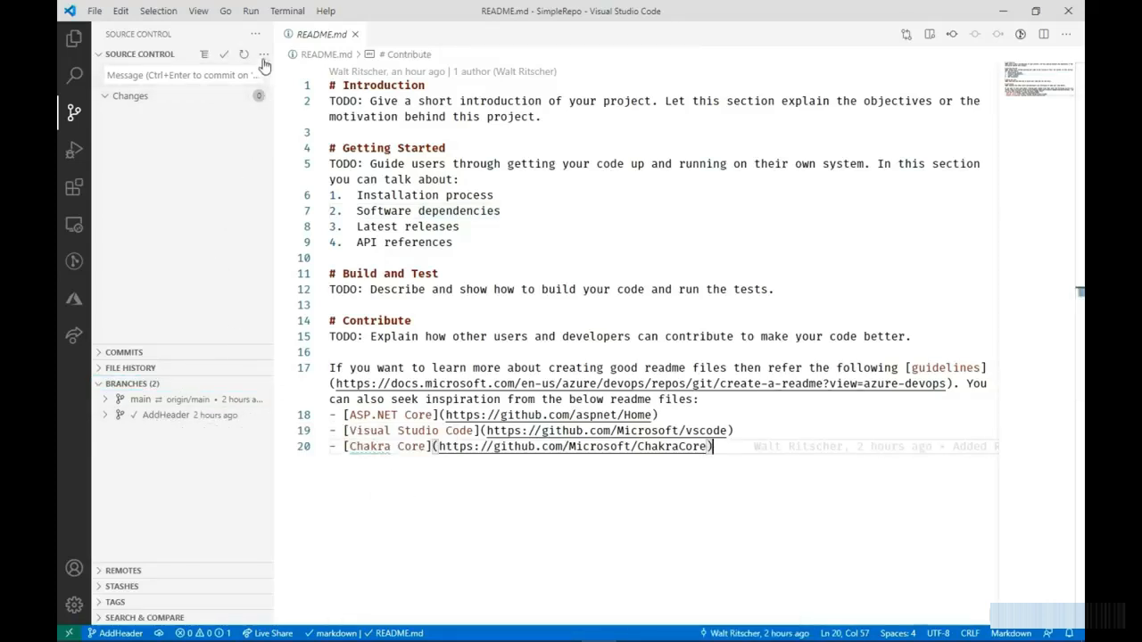
{"action": "left_click", "coordinate": [263, 55]}
{"action": "mouse_move", "coordinate": [305, 239]}
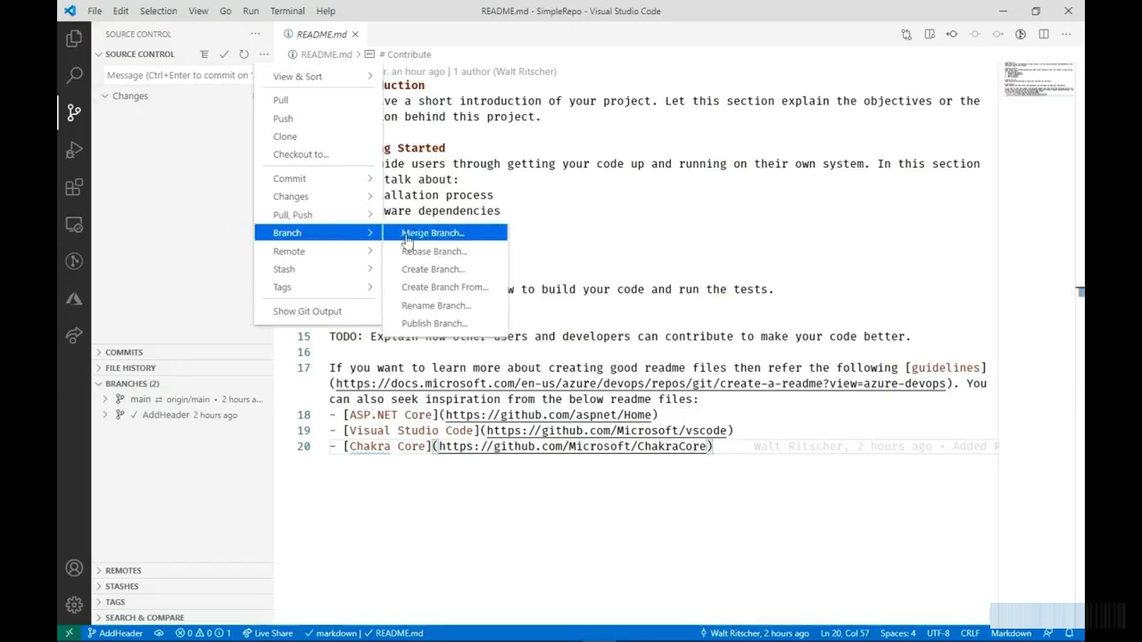
{"action": "left_click", "coordinate": [435, 323]}
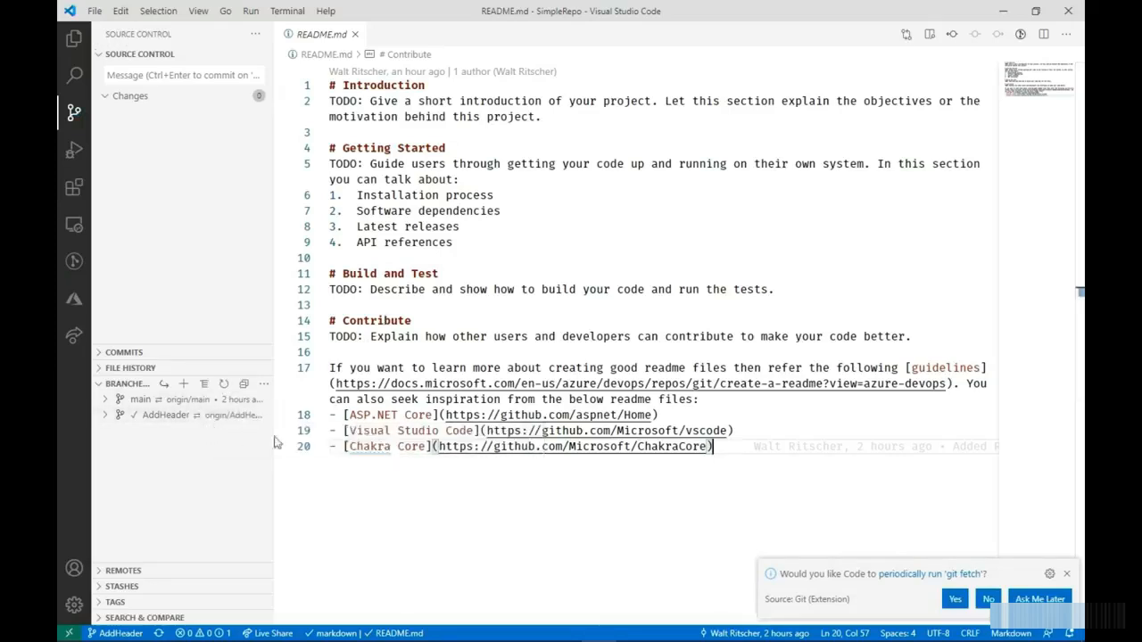
{"action": "left_click", "coordinate": [988, 599]}
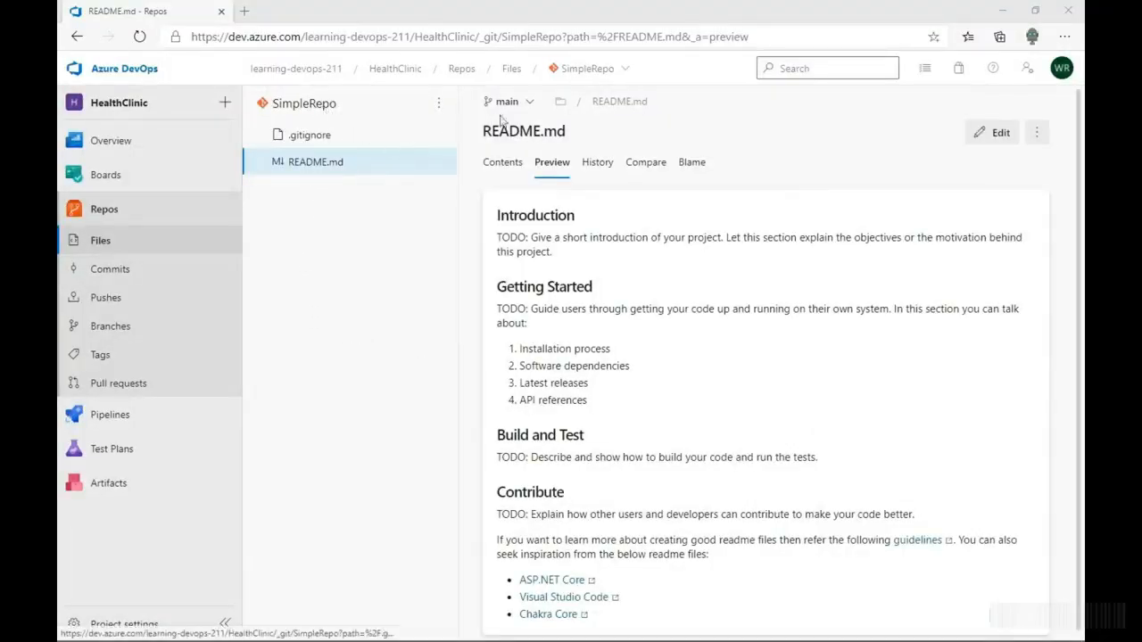
{"action": "left_click", "coordinate": [532, 103]}
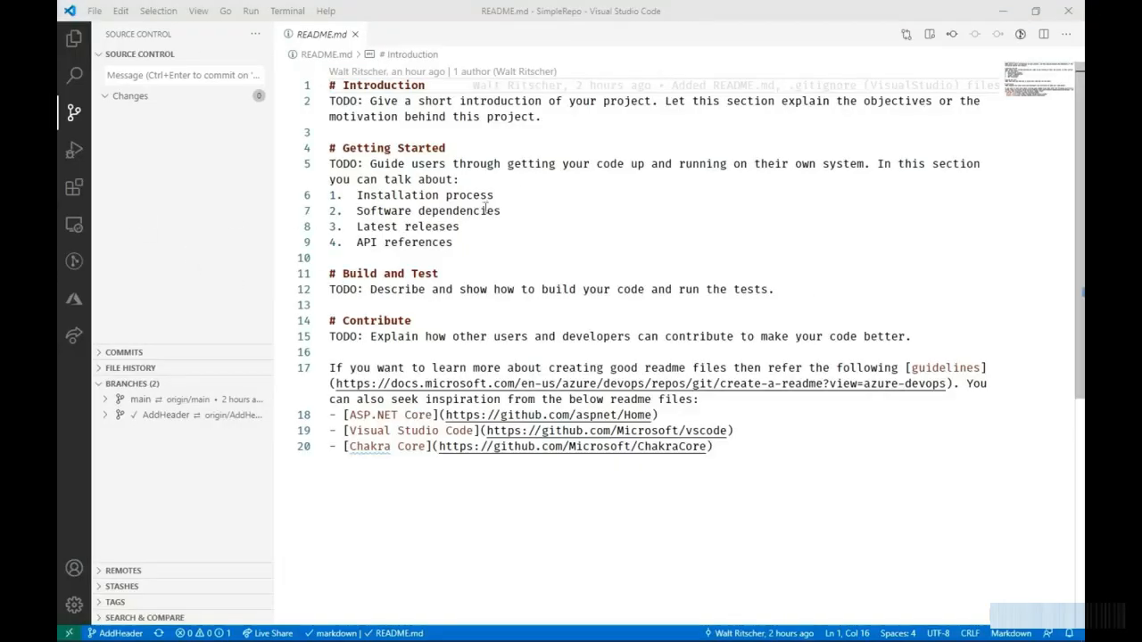
- In Visual Studio Code, add the line "### Add this header!" below the Introduction heading in README.md and save the file
{"action": "left_click", "coordinate": [544, 132]}
{"action": "left_click", "coordinate": [436, 86]}
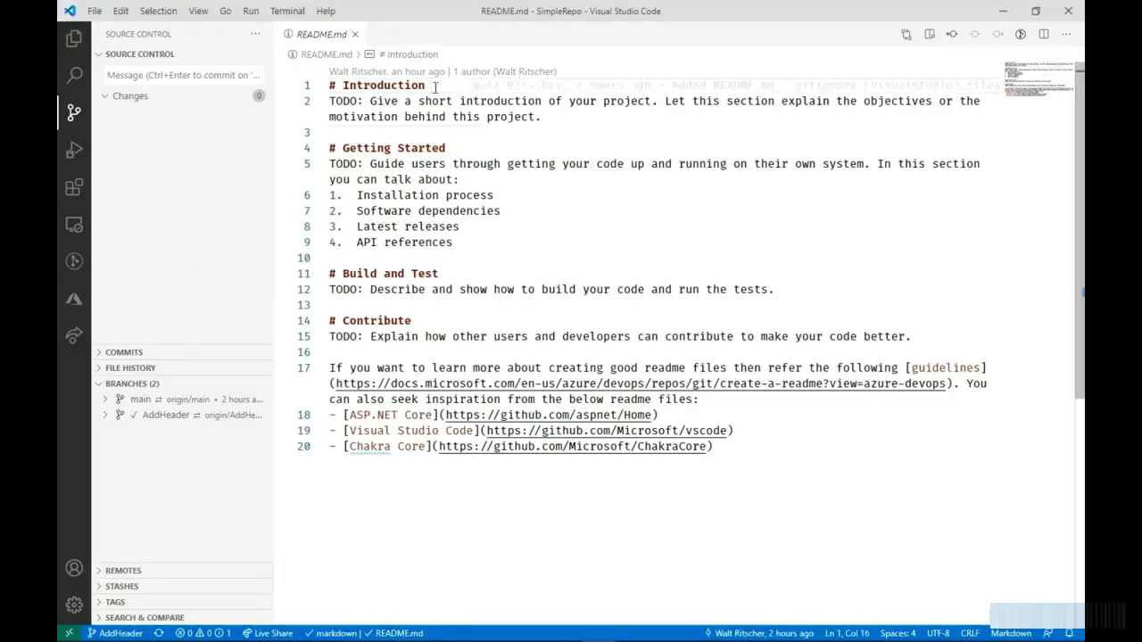
{"action": "key", "text": "Return"}
{"action": "type", "text": "### "}
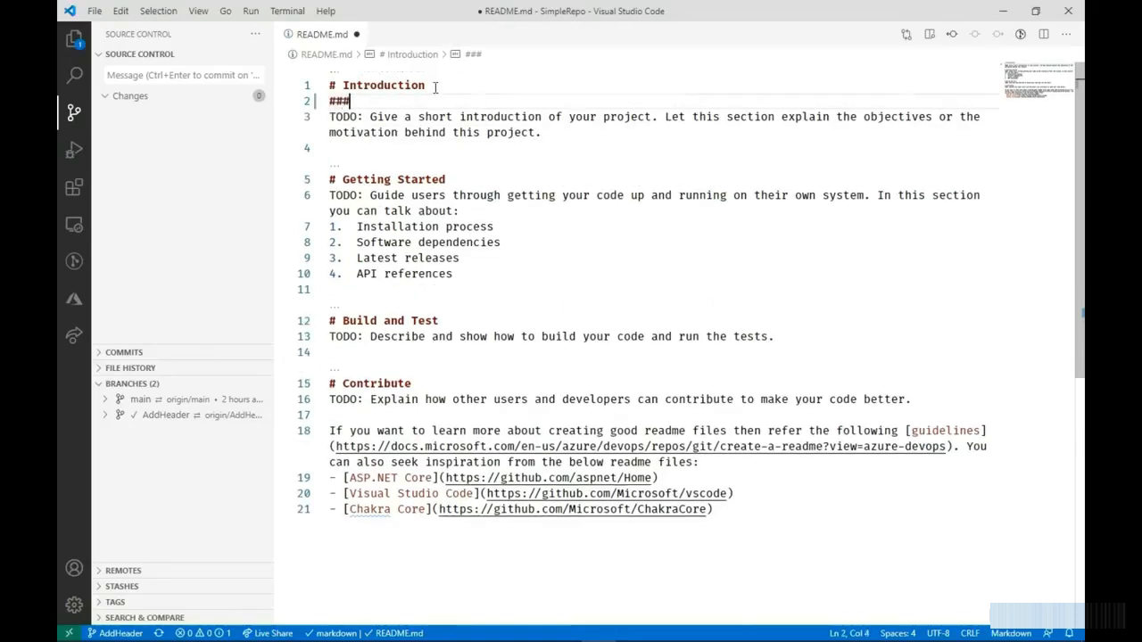
{"action": "type", "text": "Add this "}
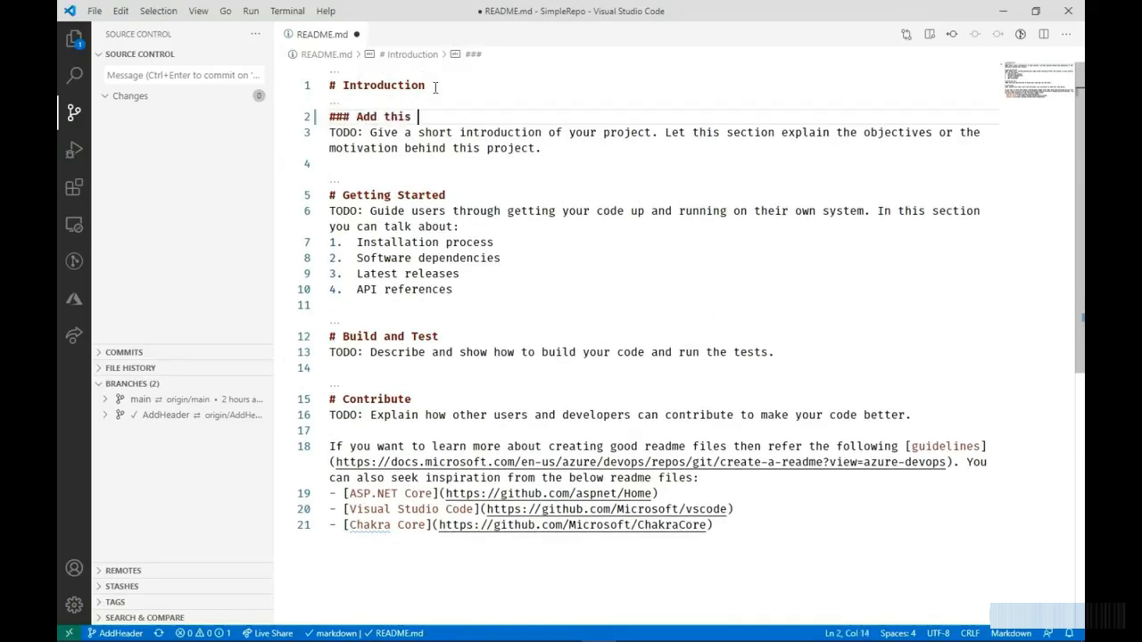
{"action": "type", "text": "header!"}
{"action": "left_click", "coordinate": [456, 166]}
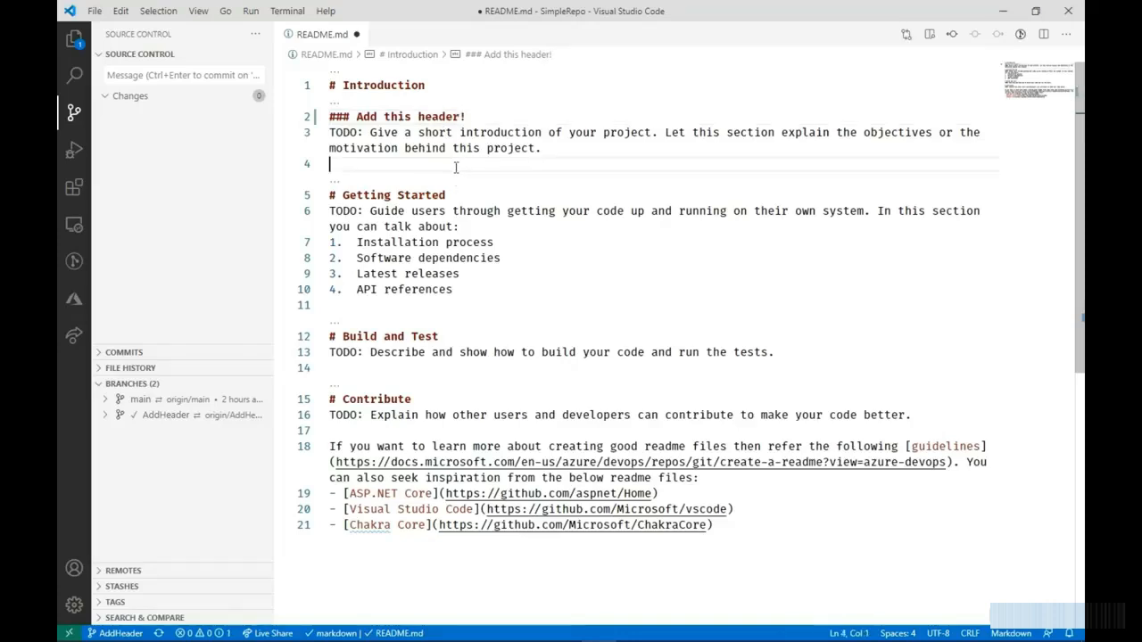
{"action": "key", "text": "ctrl+s"}
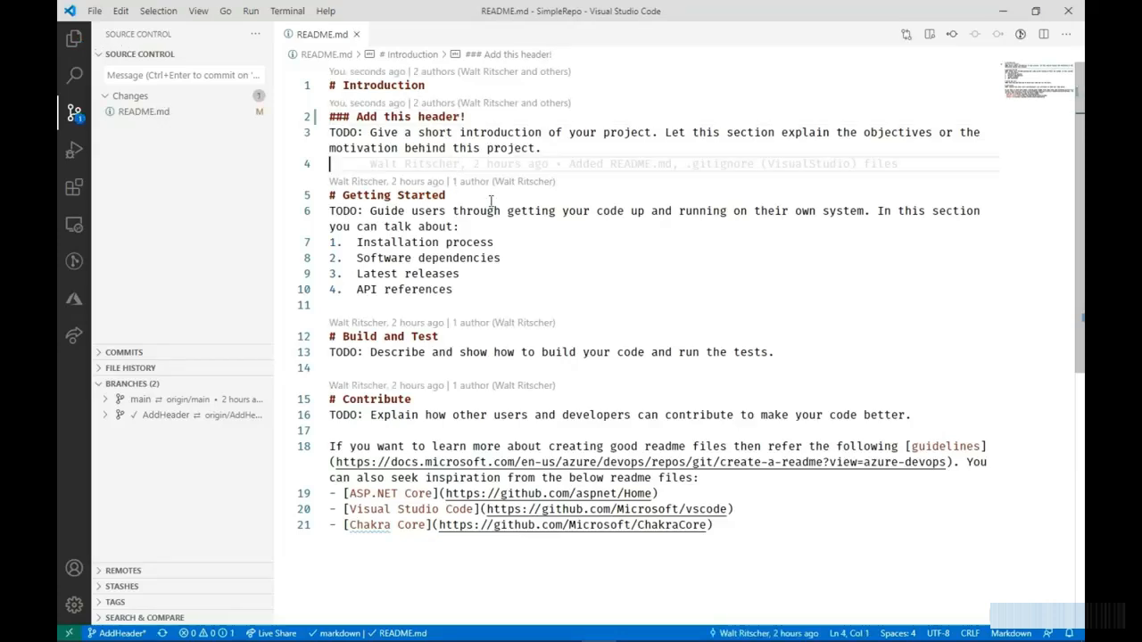
- Review the pending README.md change in source control, comparing it with the committed version and checking its available file actions
{"action": "left_click", "coordinate": [76, 118]}
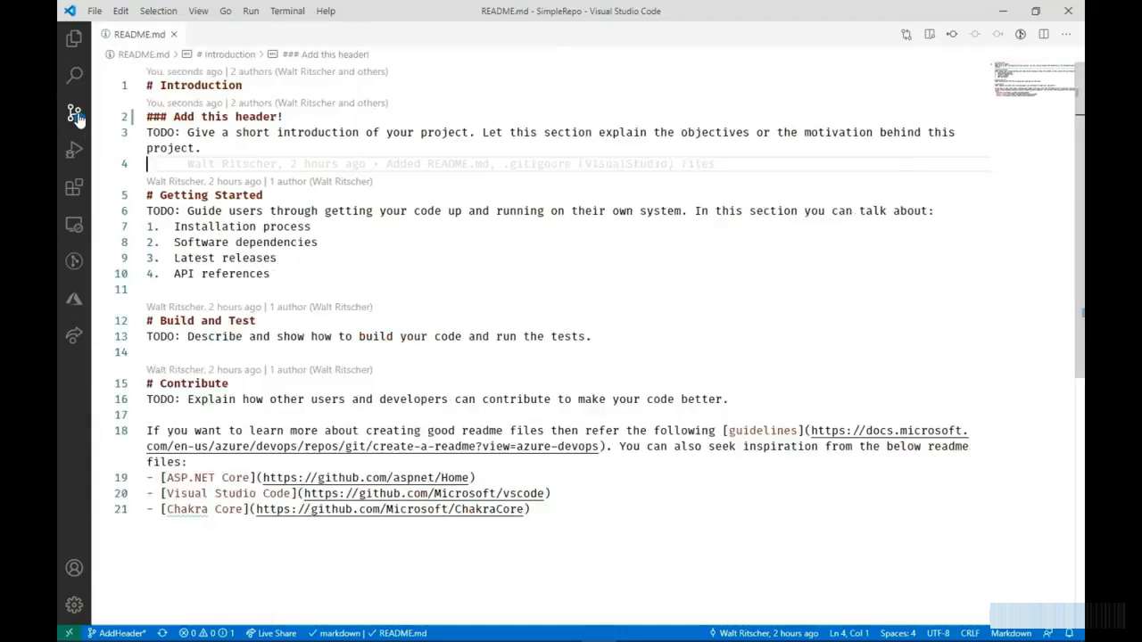
{"action": "left_click", "coordinate": [77, 116]}
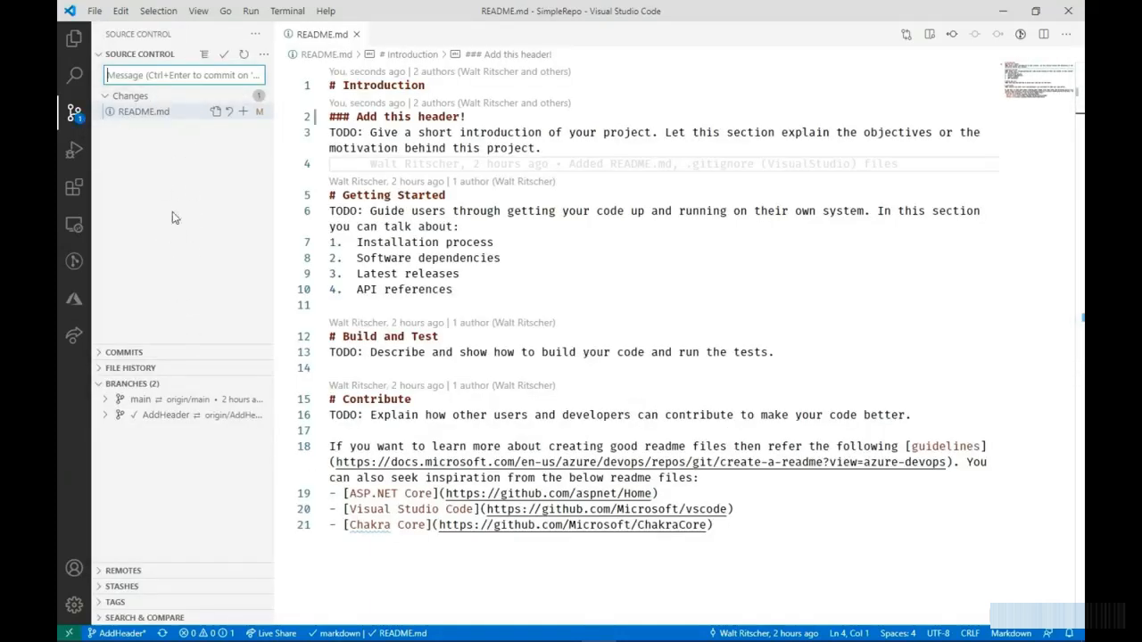
{"action": "left_click", "coordinate": [100, 384]}
{"action": "left_click", "coordinate": [136, 118]}
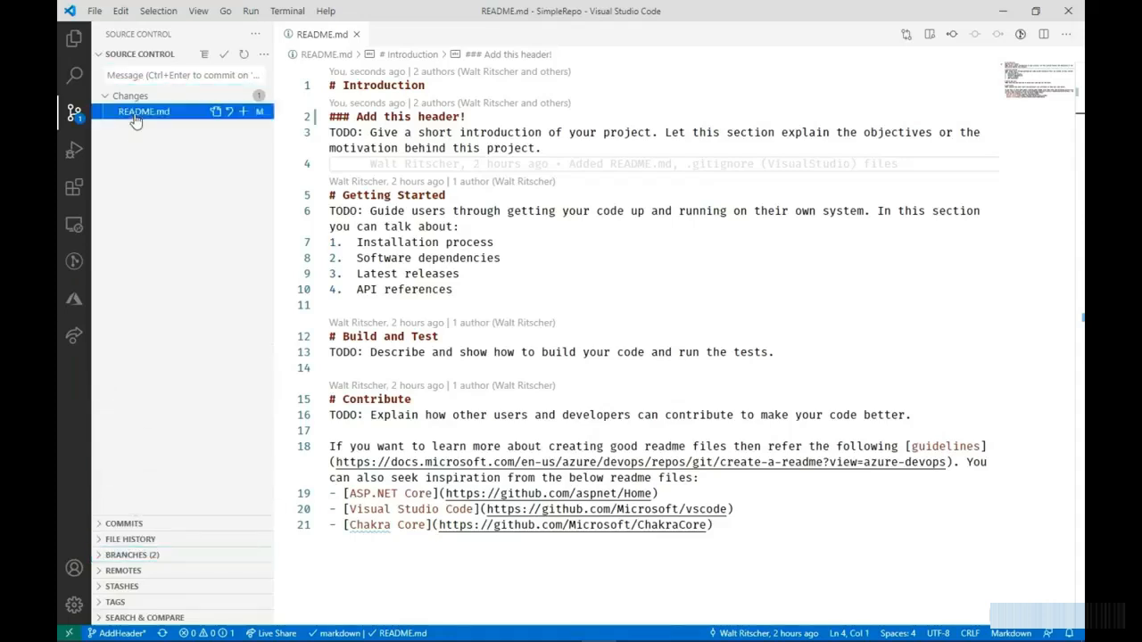
{"action": "right_click", "coordinate": [135, 119]}
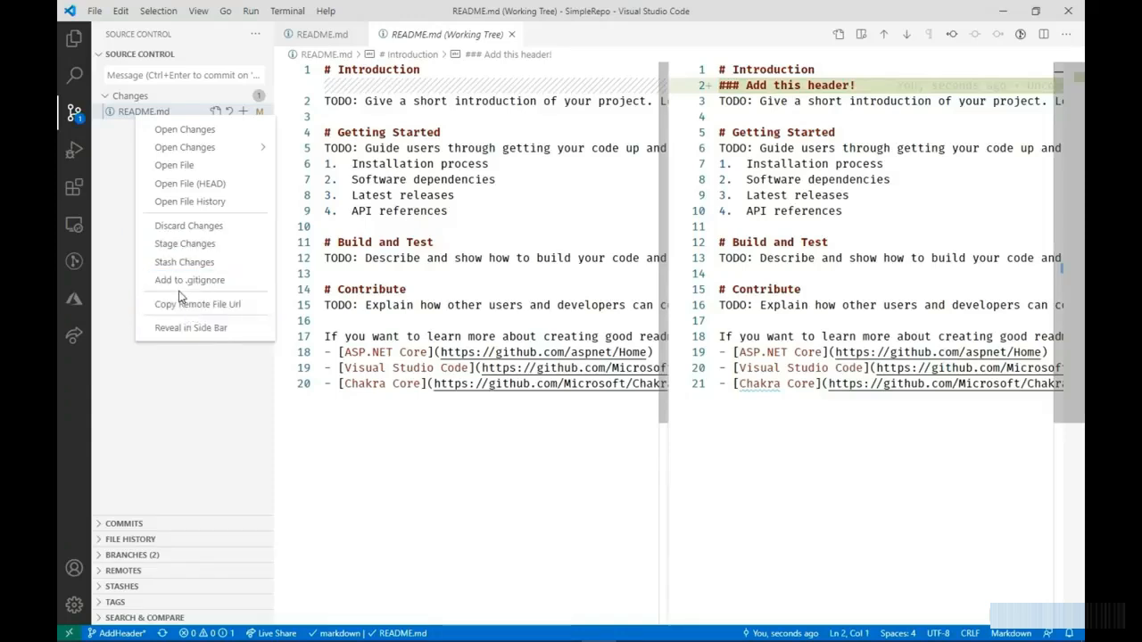
{"action": "left_click", "coordinate": [113, 236]}
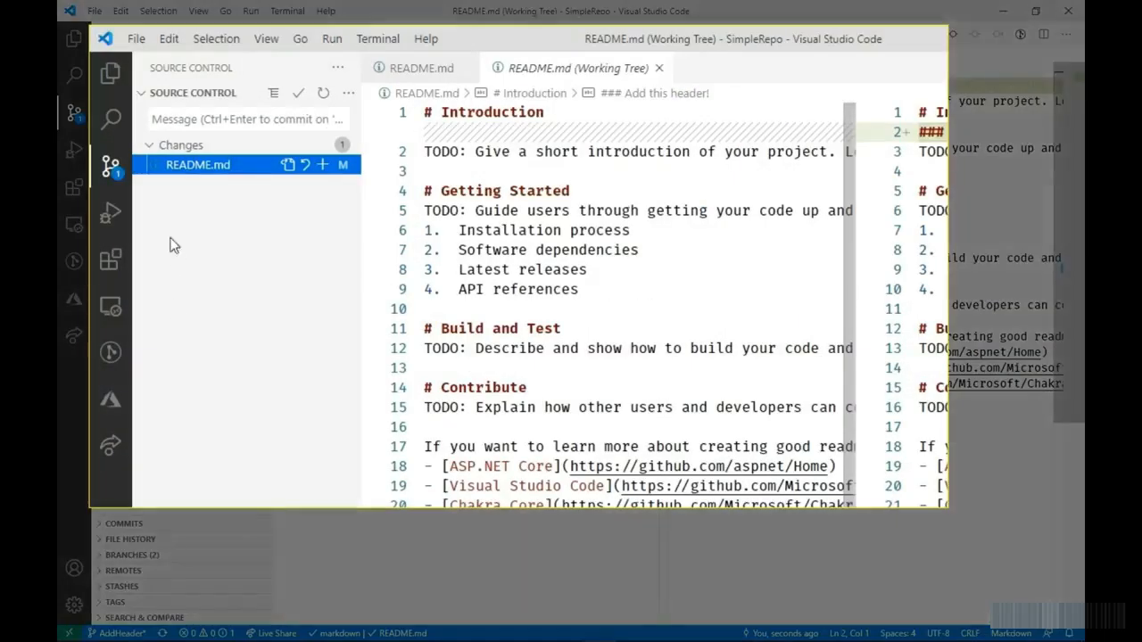
- Commit the README.md change to the AddHeader branch with the message "Add the new header"
{"action": "left_click", "coordinate": [192, 121]}
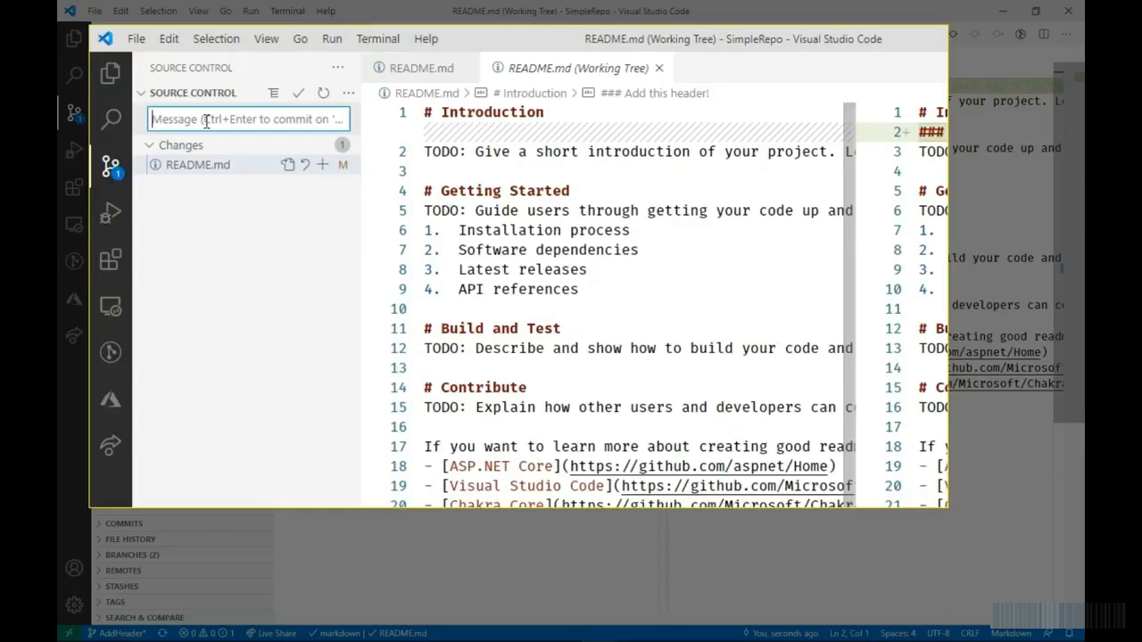
{"action": "type", "text": "Add the ne"}
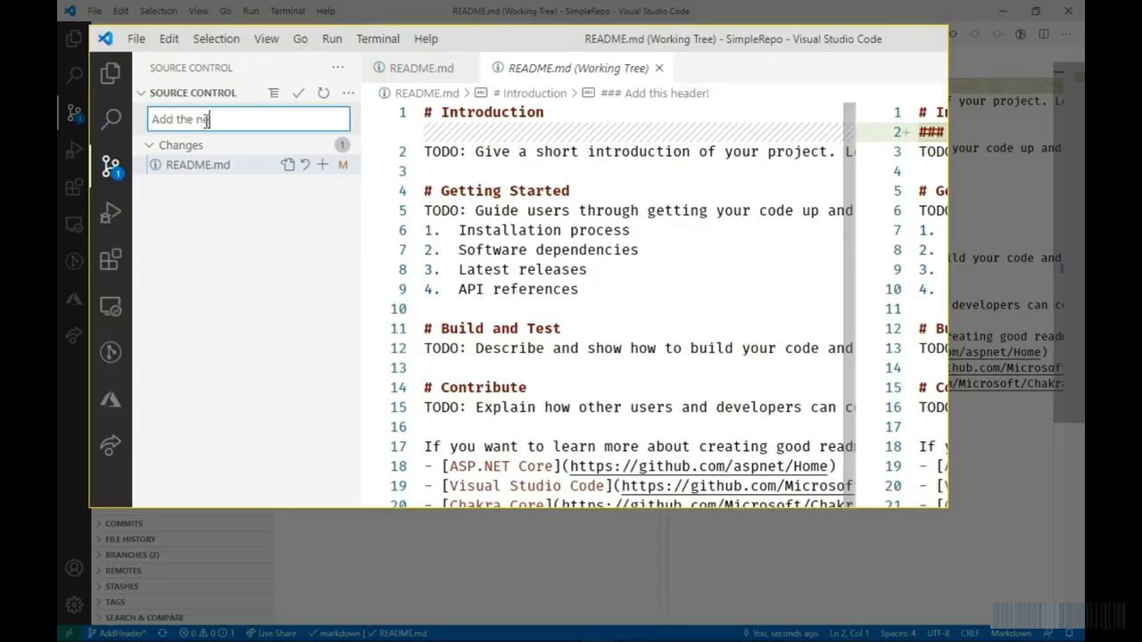
{"action": "type", "text": "w header"}
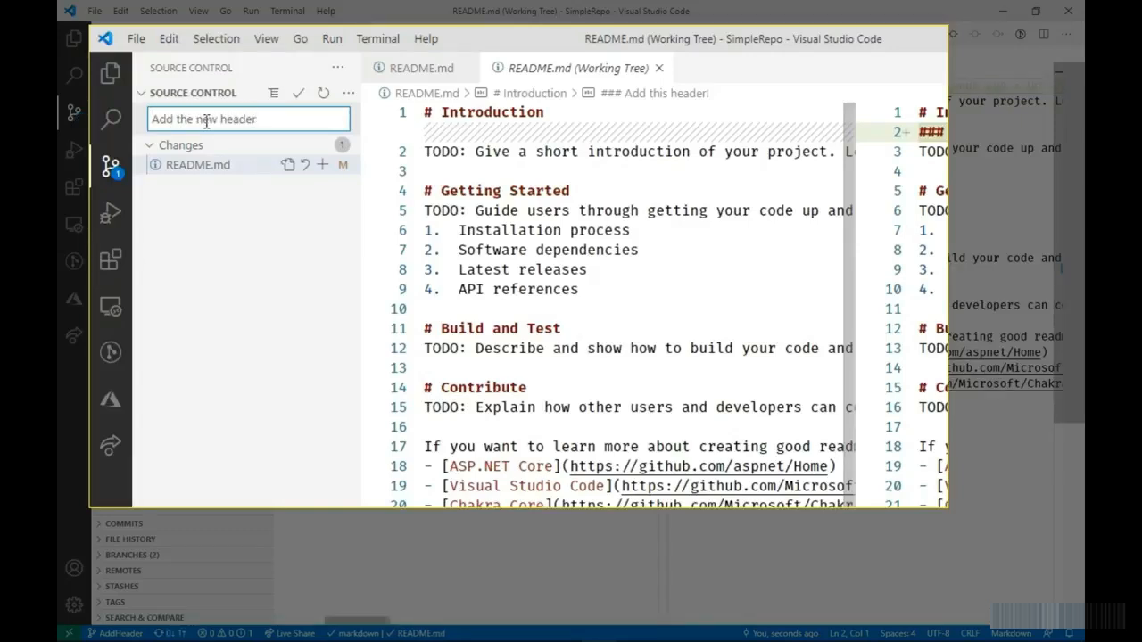
{"action": "key", "text": "Return"}
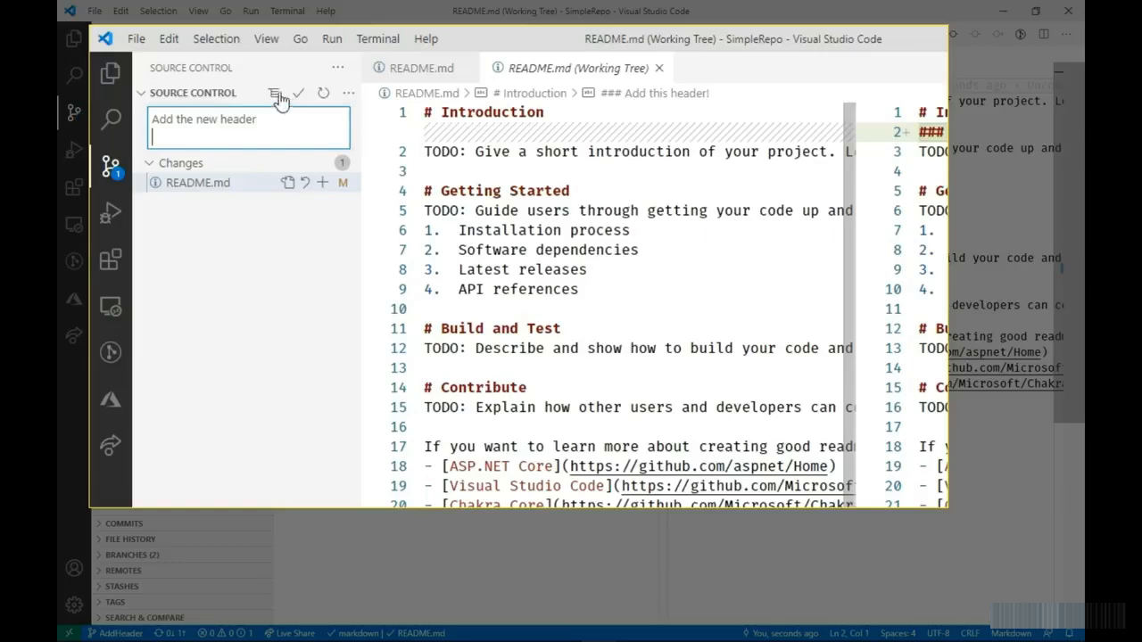
{"action": "left_click", "coordinate": [294, 95]}
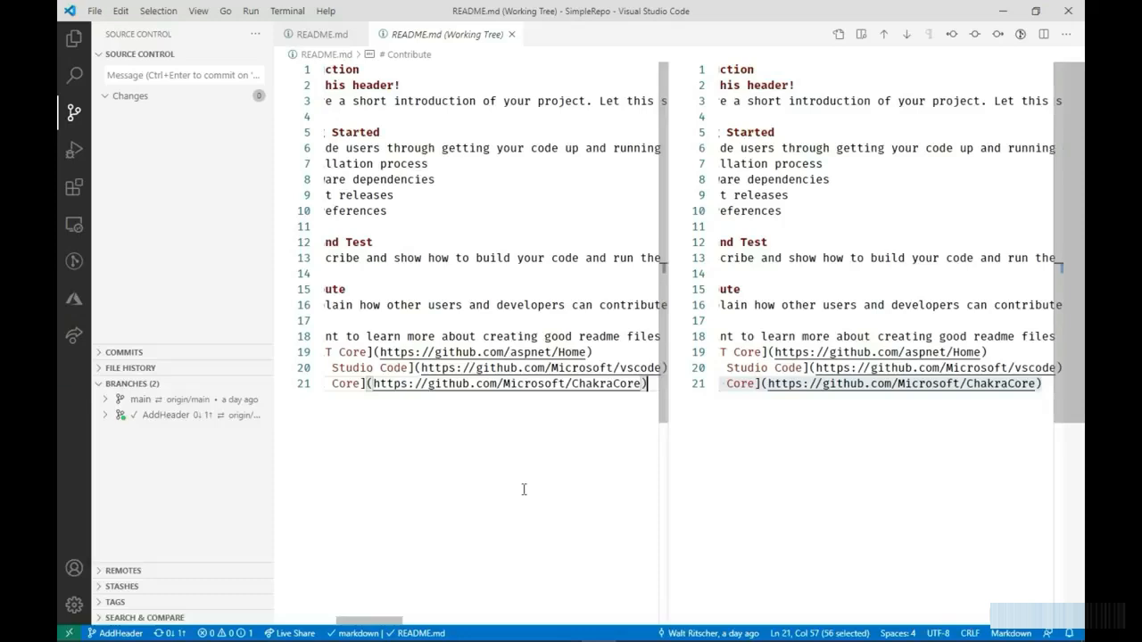
- Switch to Azure DevOps and check README.md on SimpleRepo's AddHeader branch, using the branch list
{"action": "left_click", "coordinate": [750, 433]}
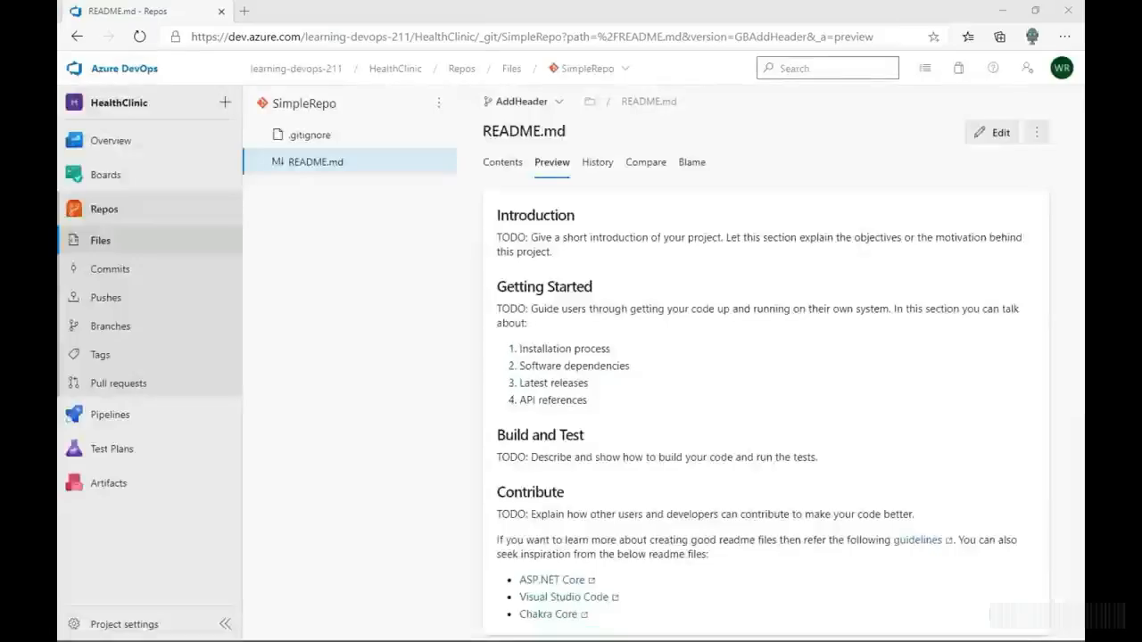
{"action": "left_click", "coordinate": [354, 336]}
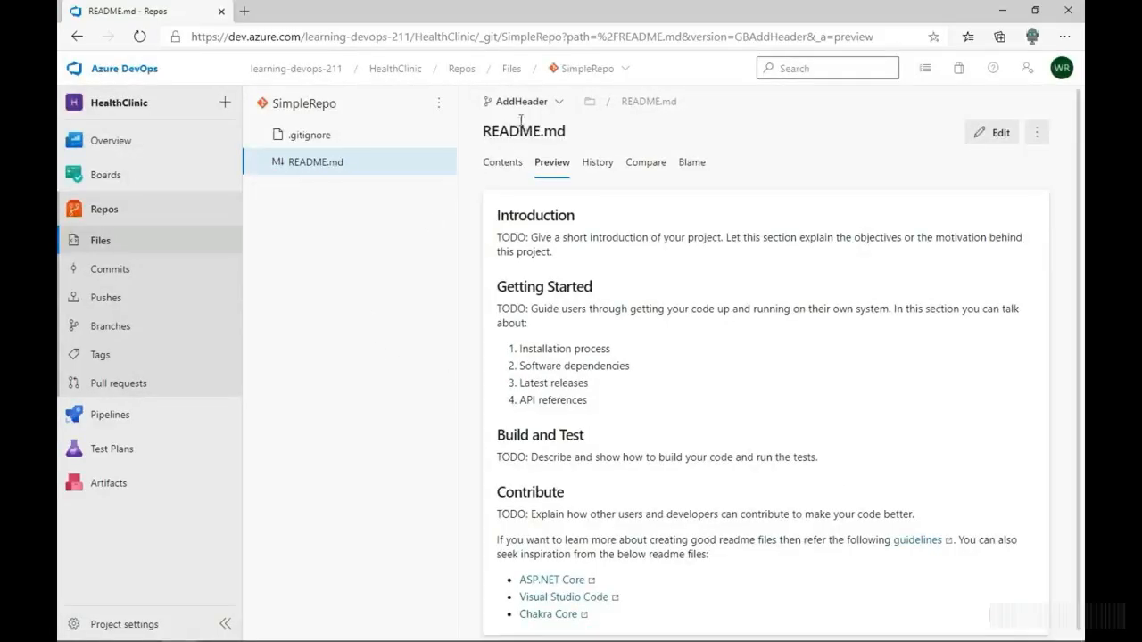
{"action": "left_click", "coordinate": [551, 105]}
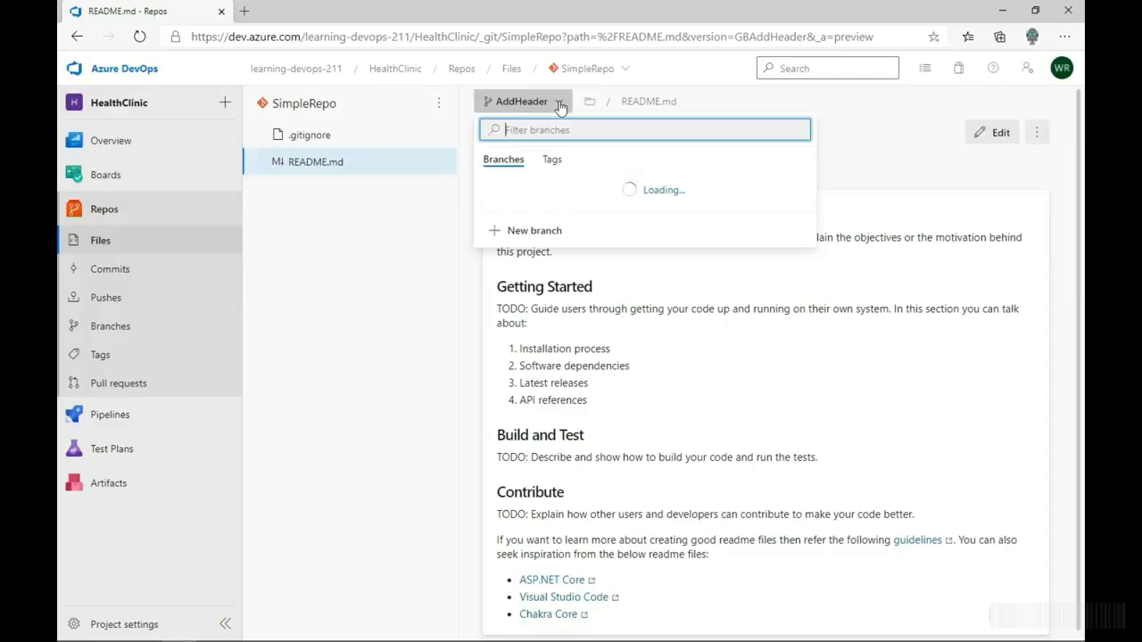
{"action": "left_click", "coordinate": [514, 234]}
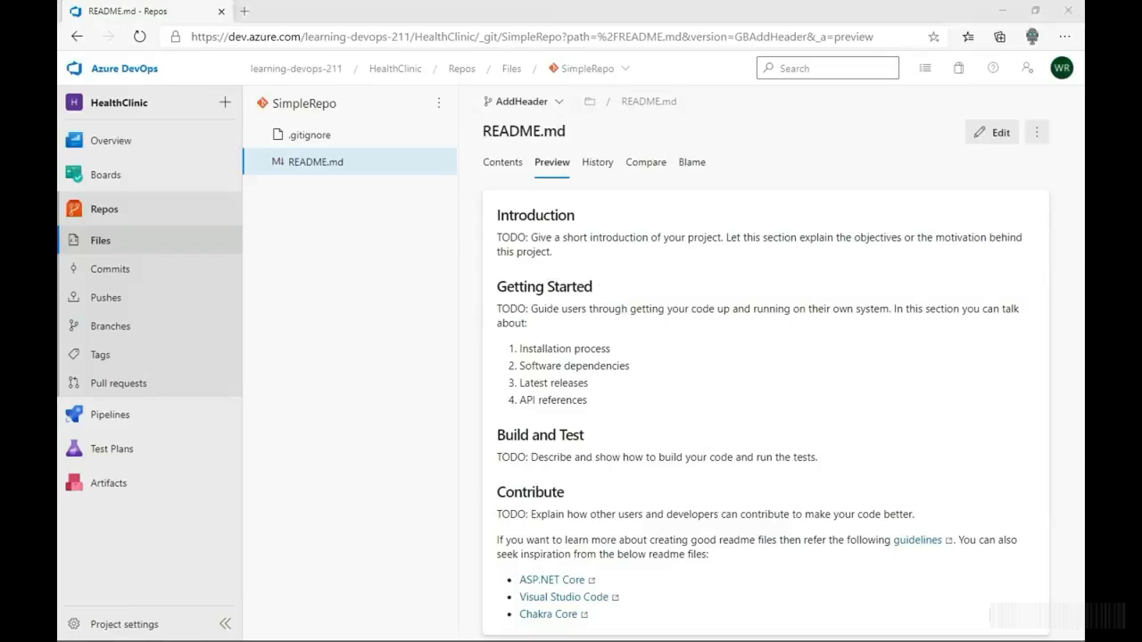
- Push the AddHeader commit from Visual Studio Code and refresh the README.md page in Azure DevOps
{"action": "key", "text": "alt+Tab"}
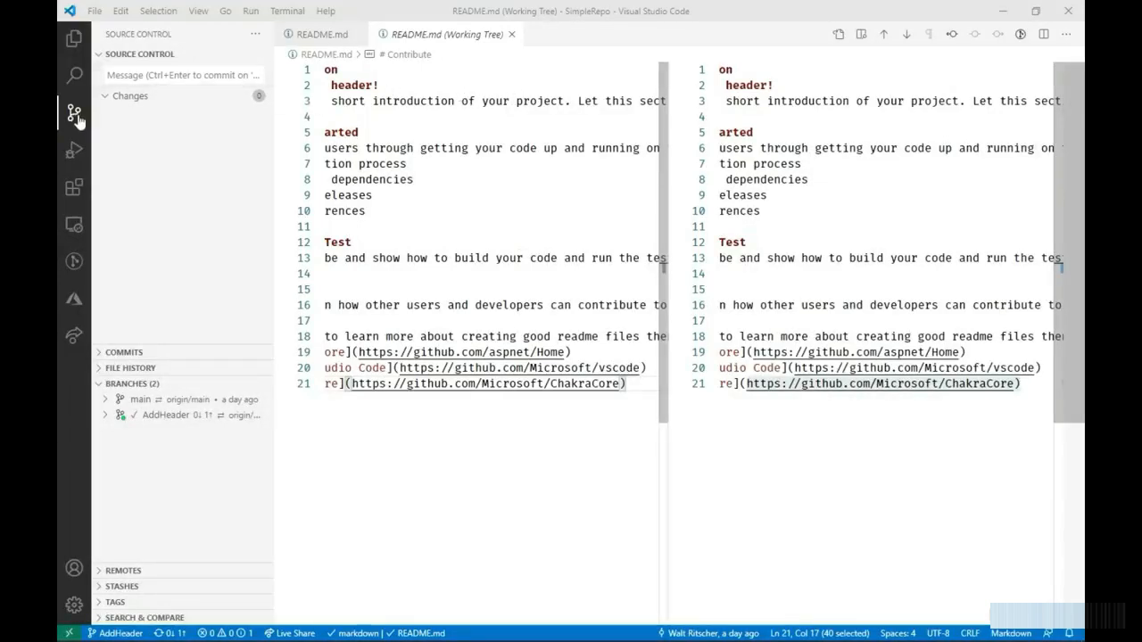
{"action": "left_click", "coordinate": [264, 55]}
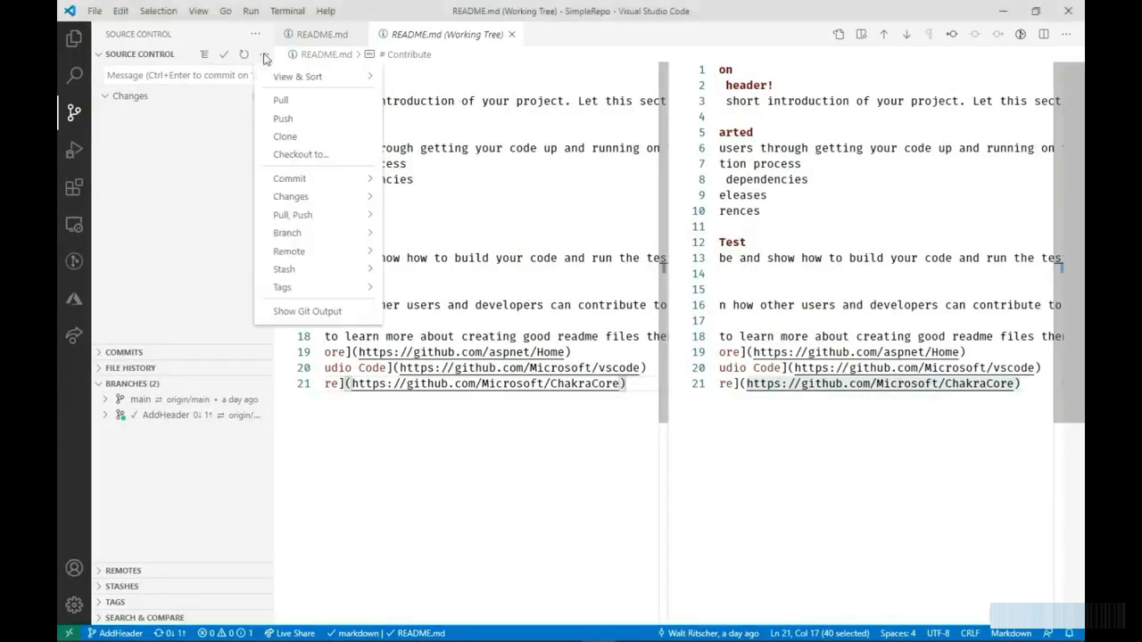
{"action": "left_click", "coordinate": [282, 118]}
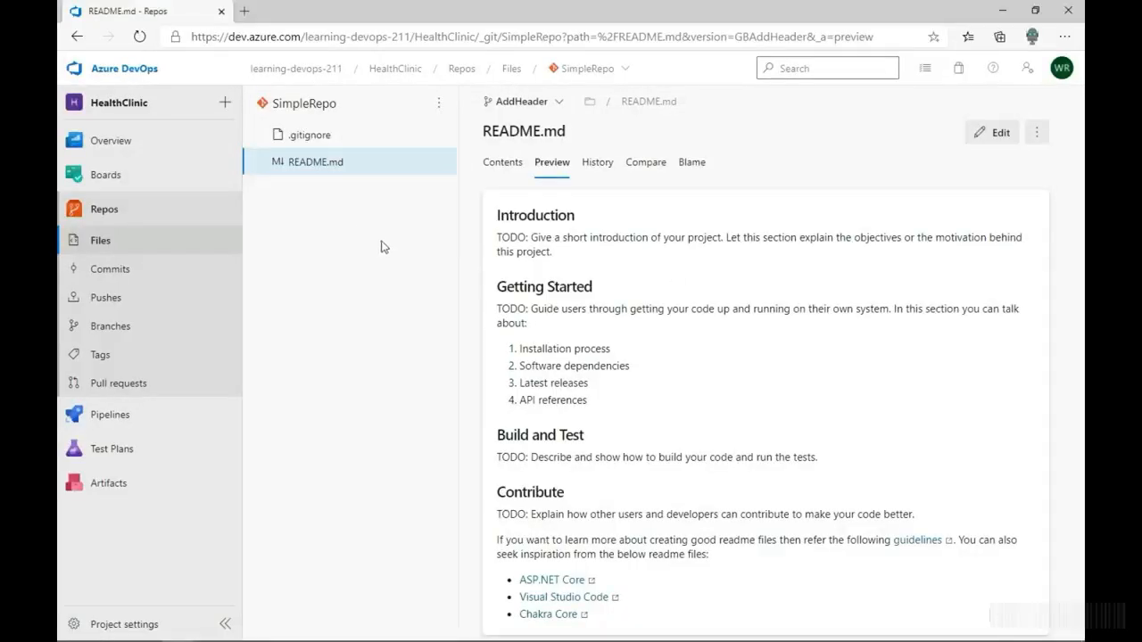
{"action": "key", "text": "F5"}
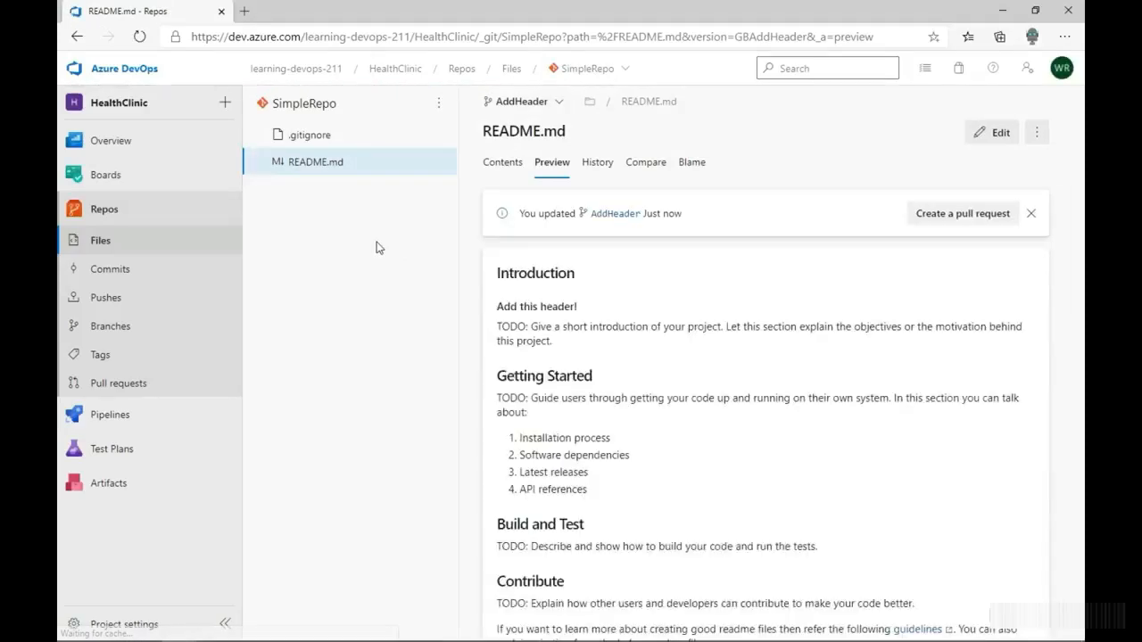
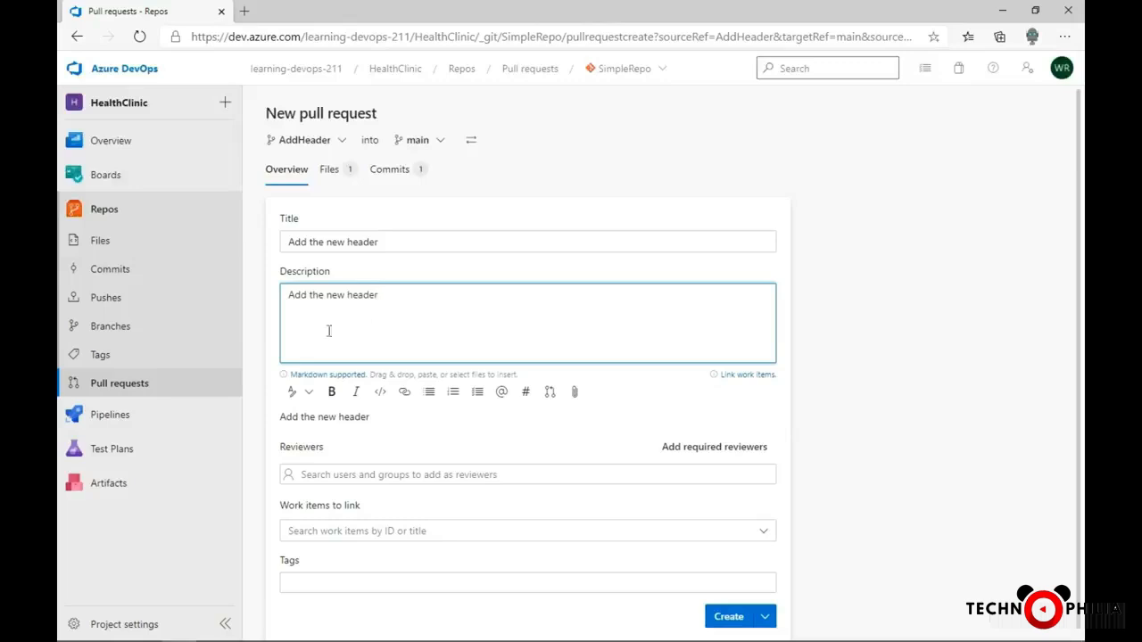
- Look over the new pull request form's description, work items to link and tags fields
{"action": "left_click", "coordinate": [394, 299]}
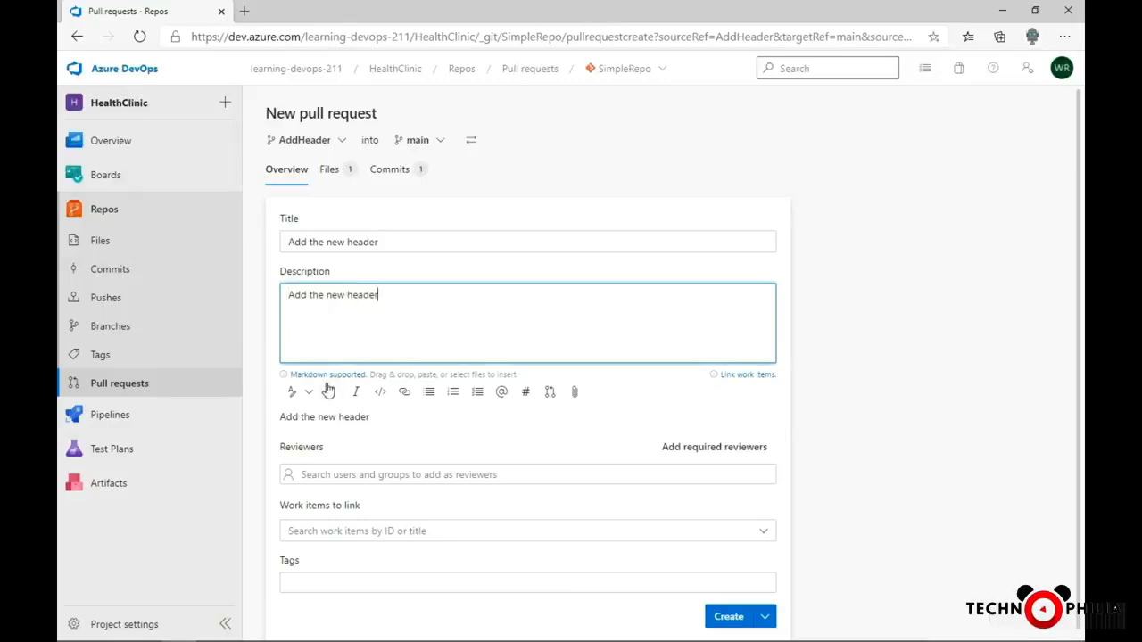
{"action": "scroll", "coordinate": [455, 443], "scroll_direction": "down", "scroll_amount": 1}
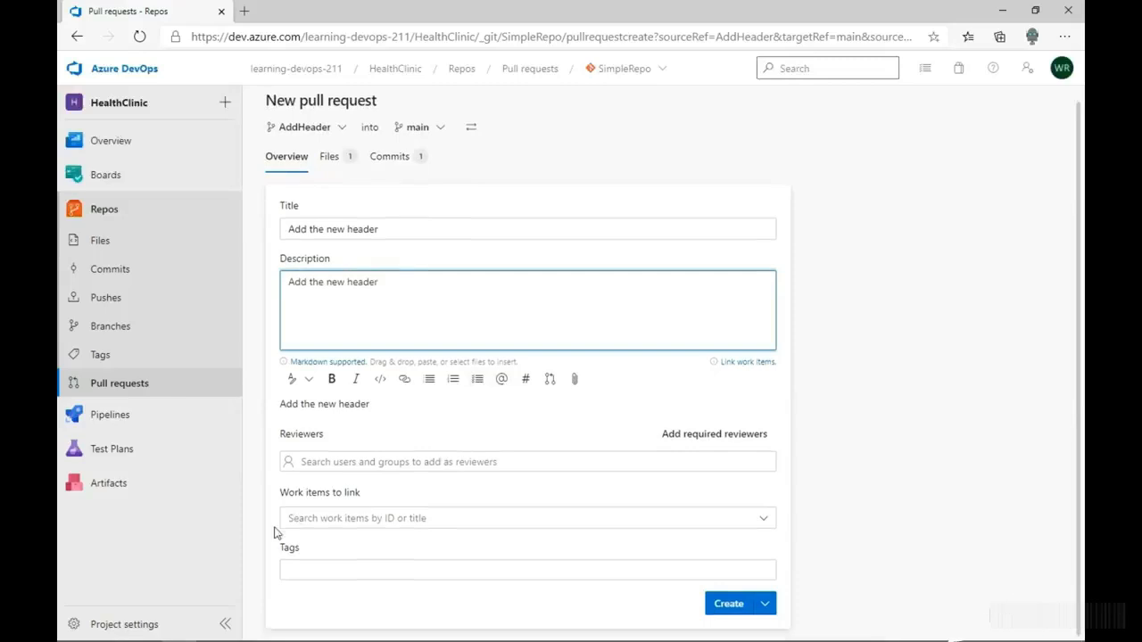
{"action": "left_click", "coordinate": [763, 523]}
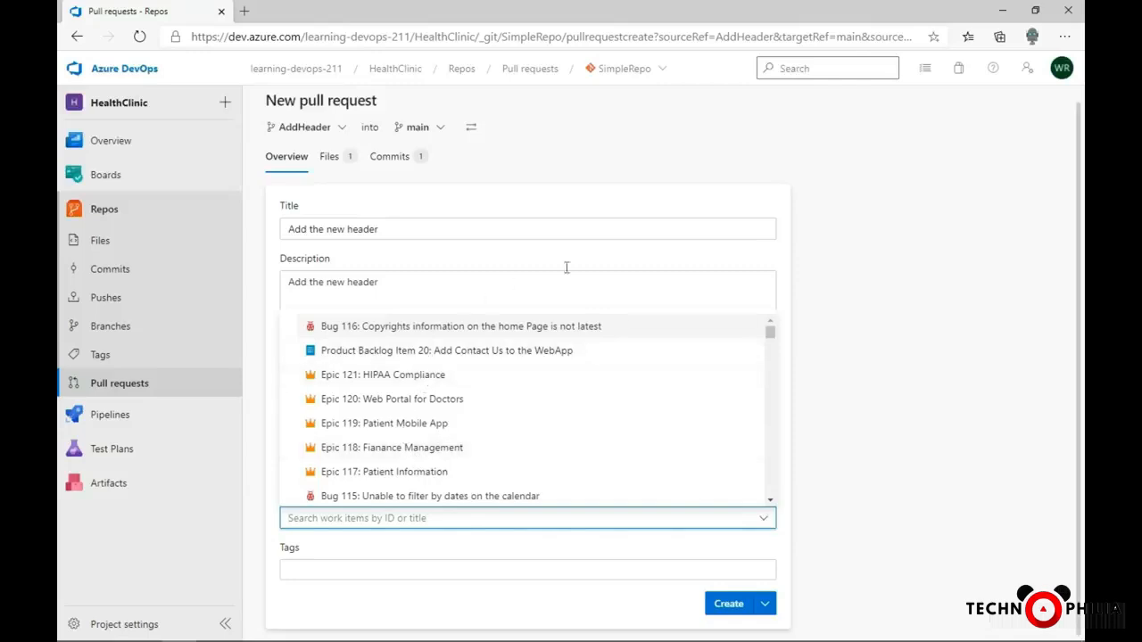
{"action": "left_click", "coordinate": [785, 265]}
{"action": "left_click", "coordinate": [595, 569]}
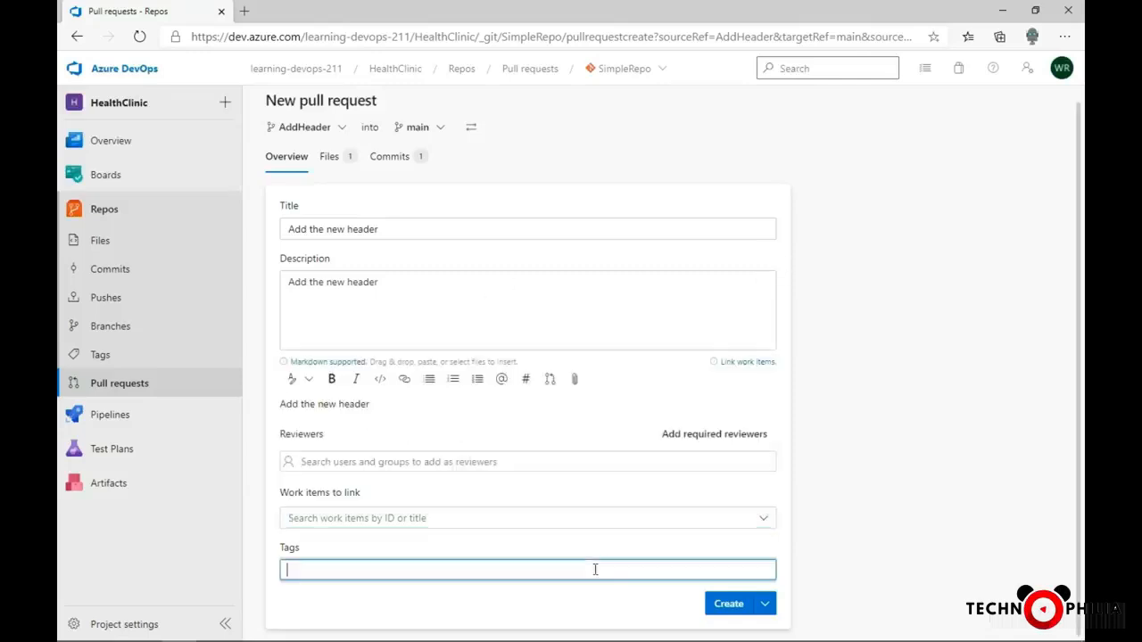
{"action": "left_click", "coordinate": [814, 494]}
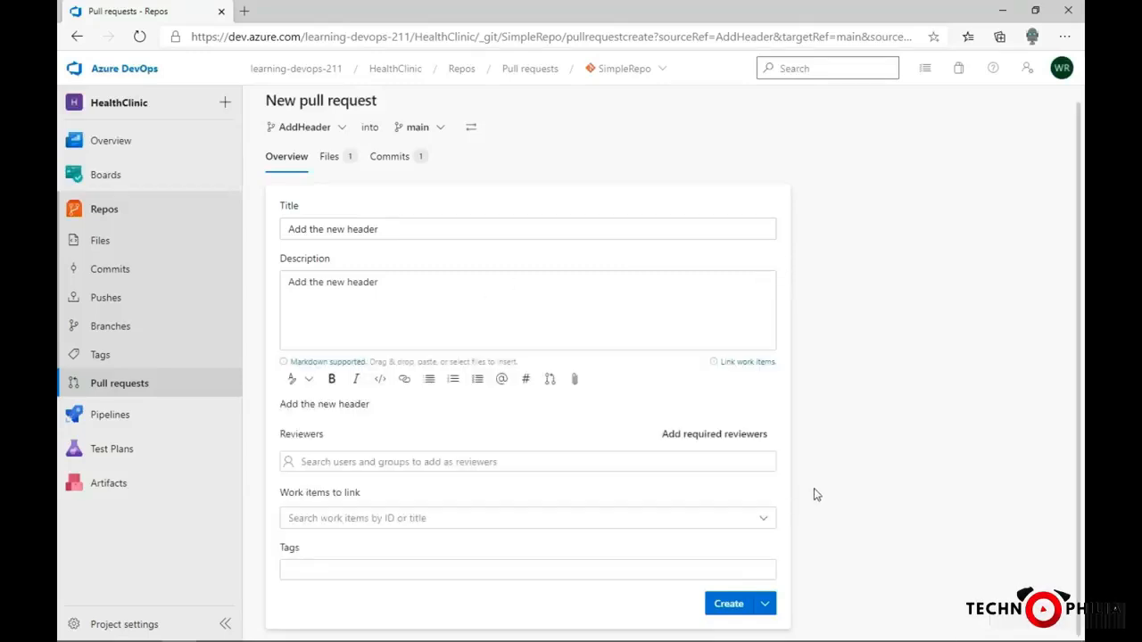
- Add the intended teammate as an optional reviewer of the new pull request
{"action": "left_click", "coordinate": [527, 461]}
{"action": "type", "text": "tad"}
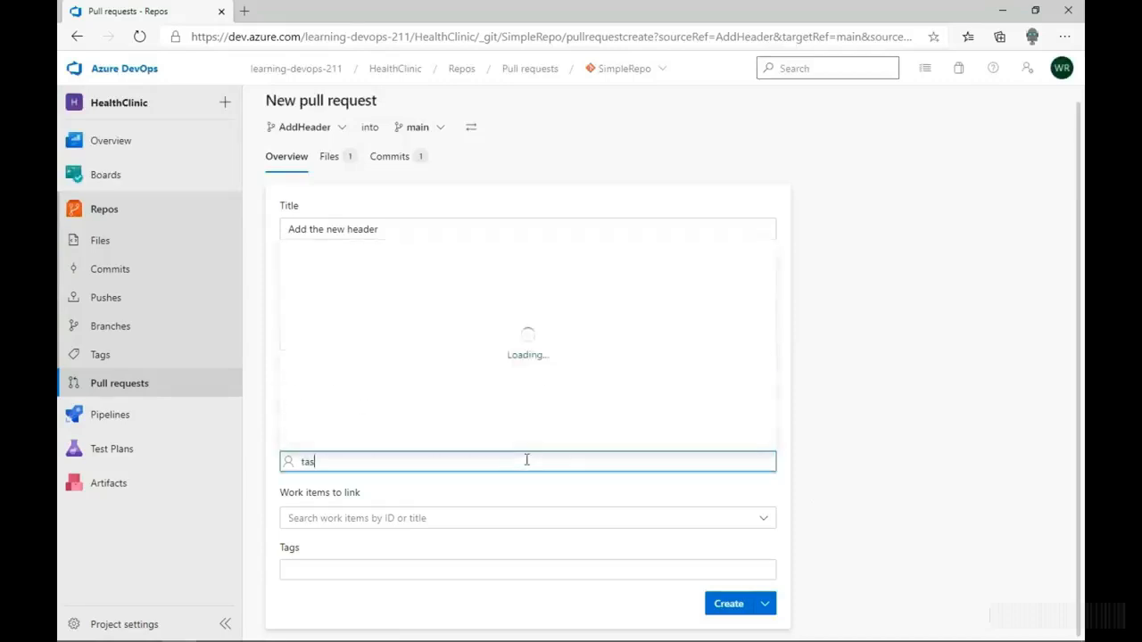
{"action": "left_click", "coordinate": [430, 429]}
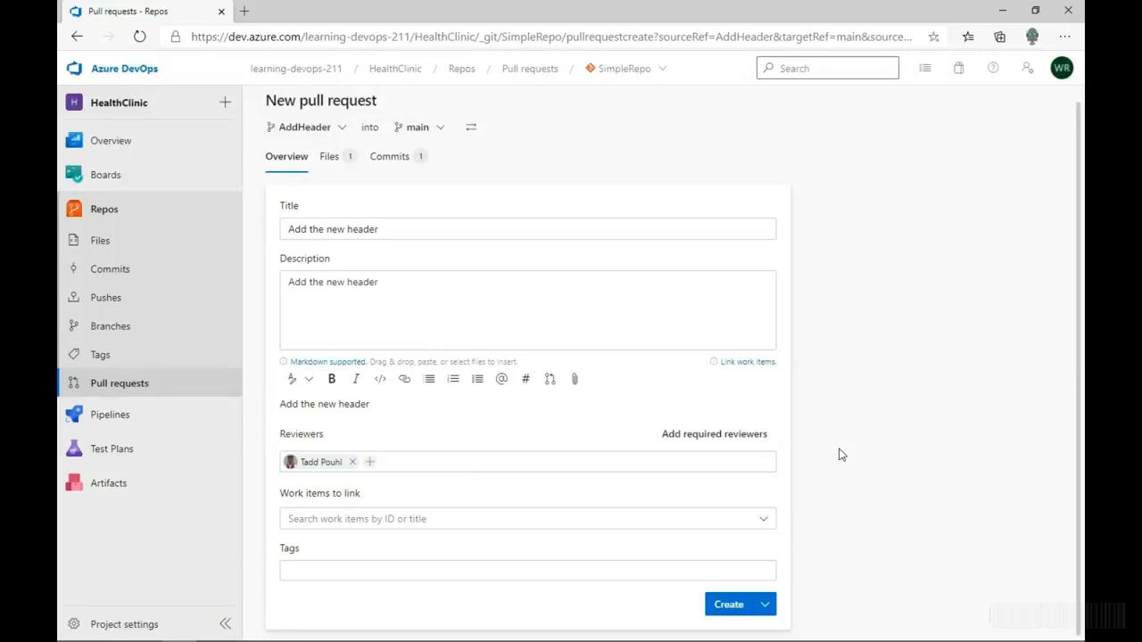
- Keep main as the target branch and create the "Add the new header" pull request from AddHeader
{"action": "left_click", "coordinate": [437, 132]}
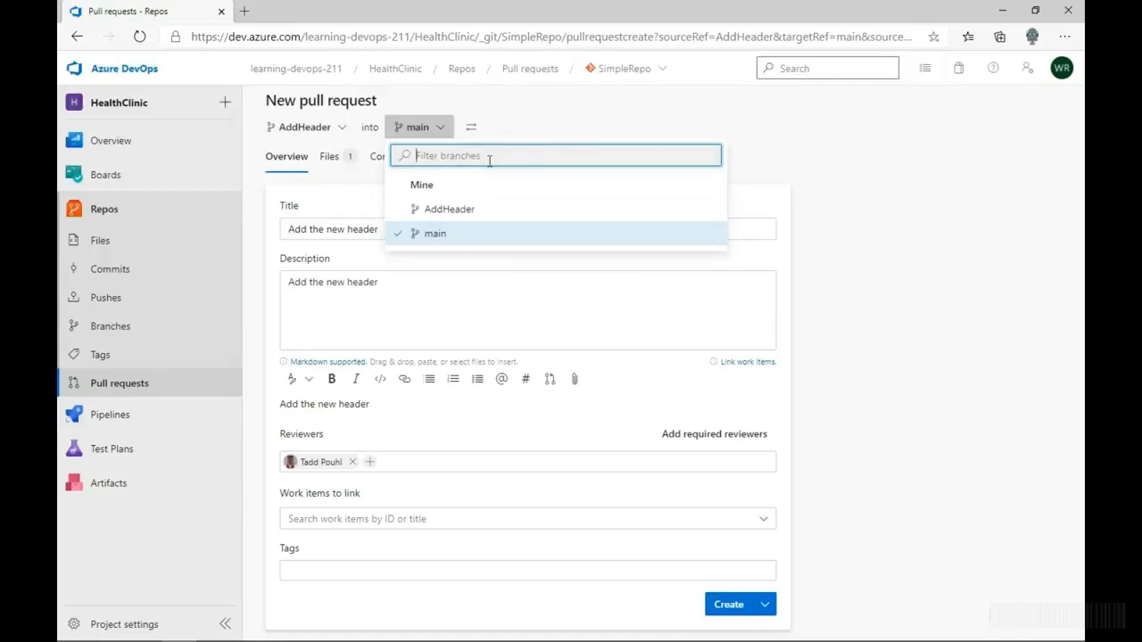
{"action": "left_click", "coordinate": [468, 237]}
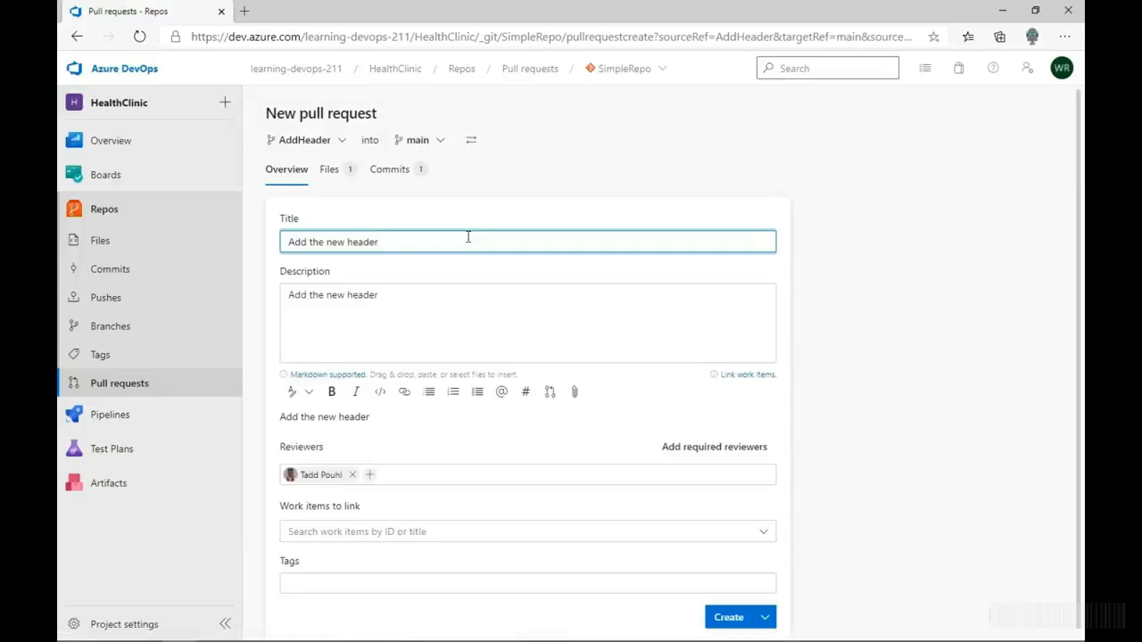
{"action": "left_click", "coordinate": [738, 619]}
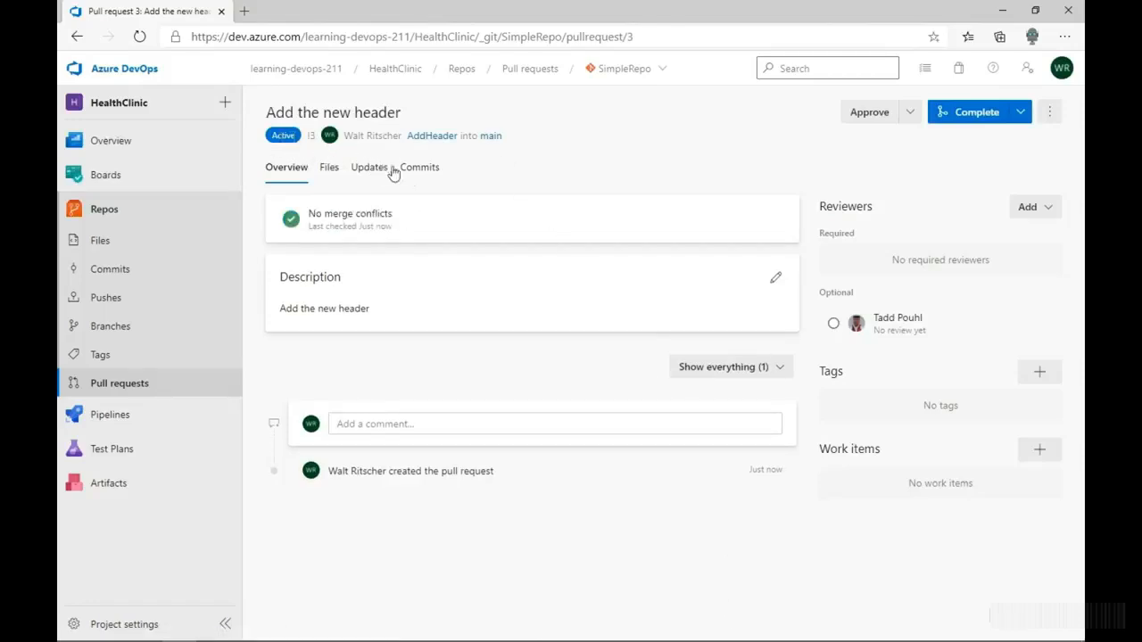
- Open the pull requests list under the reviewer's account and switch the repository to SimpleRepo
{"action": "left_click", "coordinate": [109, 356]}
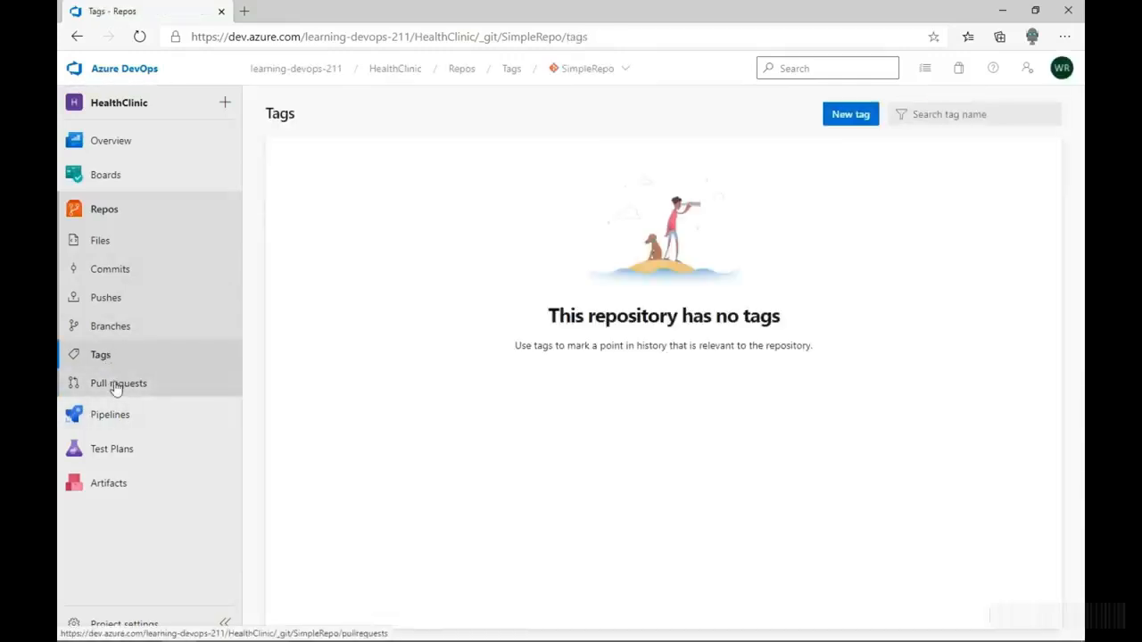
{"action": "left_click", "coordinate": [115, 388]}
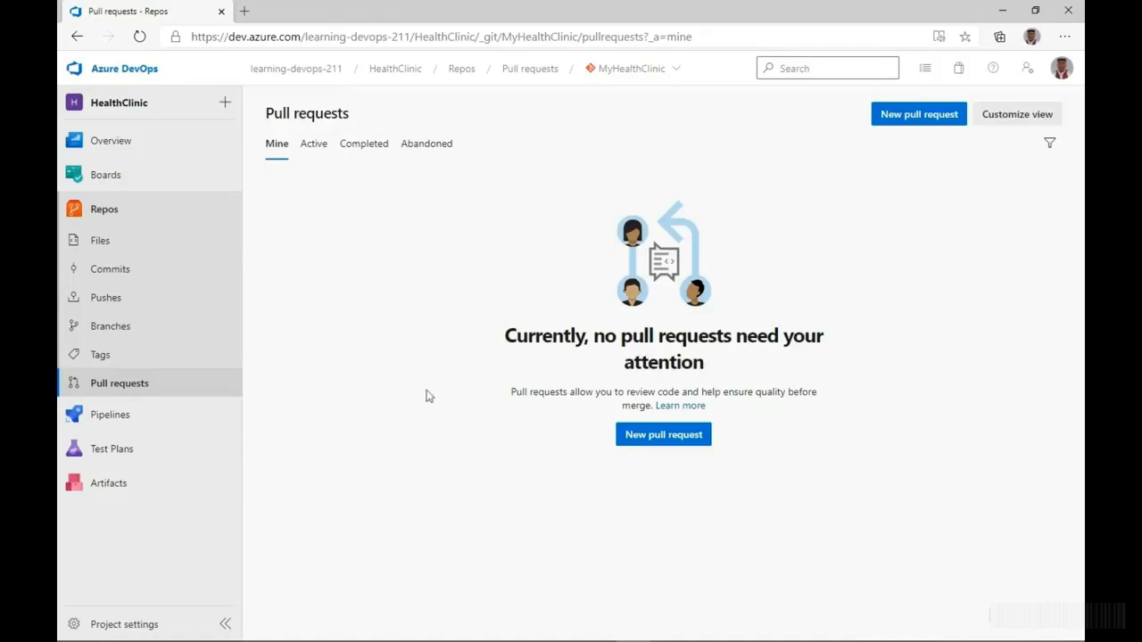
{"action": "left_click", "coordinate": [140, 393]}
{"action": "left_click", "coordinate": [678, 76]}
{"action": "left_click", "coordinate": [652, 152]}
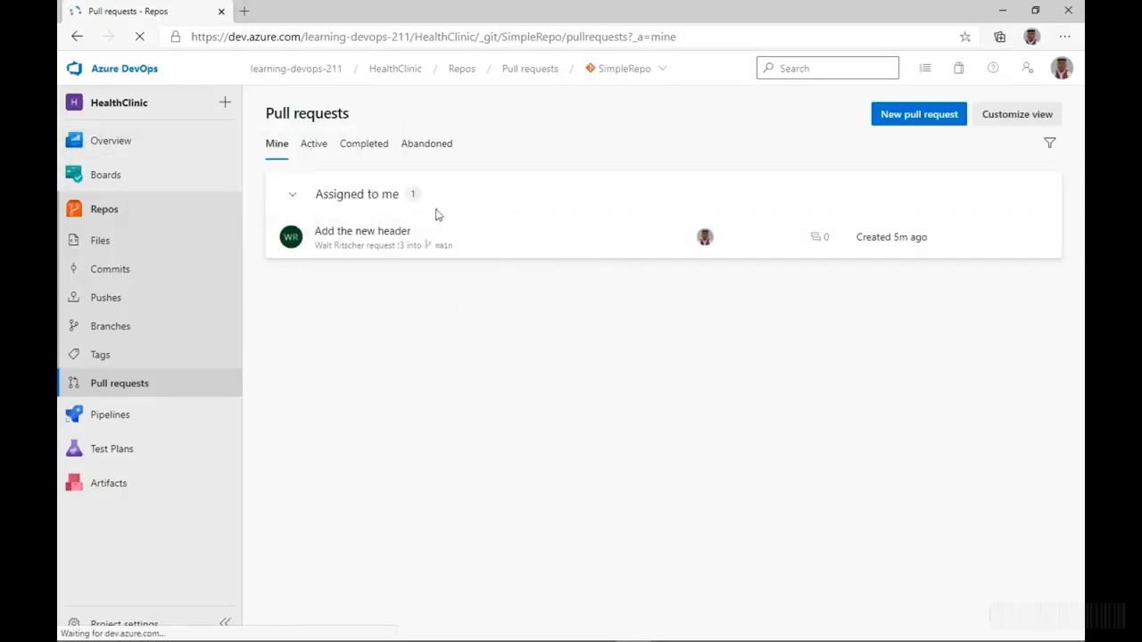
- Look through SimpleRepo's active, completed and abandoned pull requests and return to the reviewer's own list
{"action": "left_click", "coordinate": [314, 157]}
{"action": "left_click", "coordinate": [364, 144]}
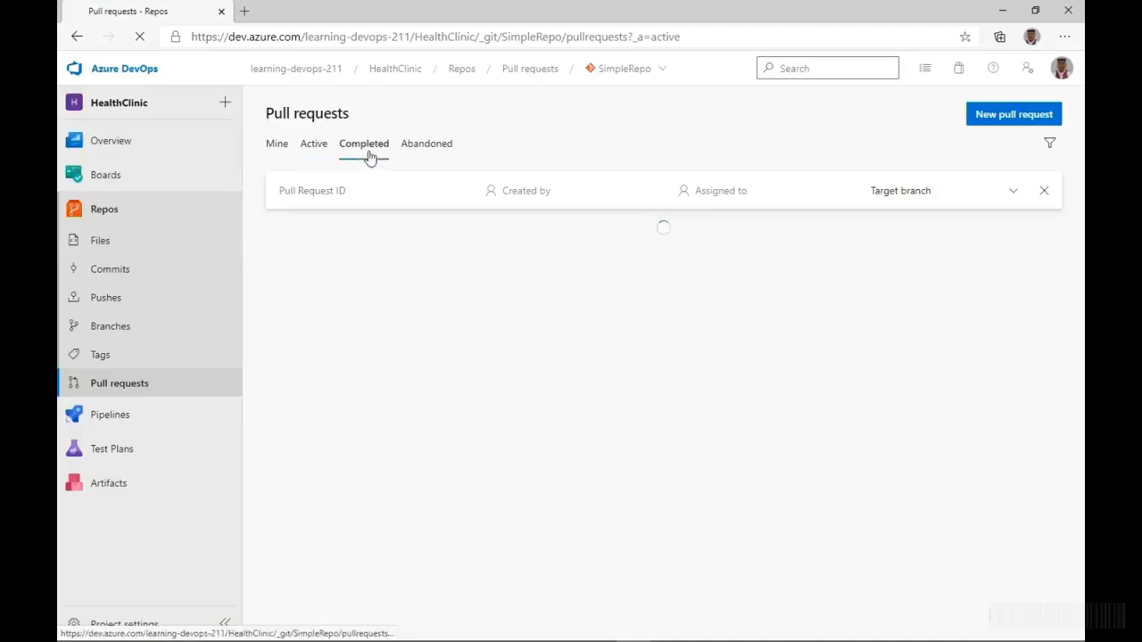
{"action": "left_click", "coordinate": [417, 145]}
{"action": "left_click", "coordinate": [277, 144]}
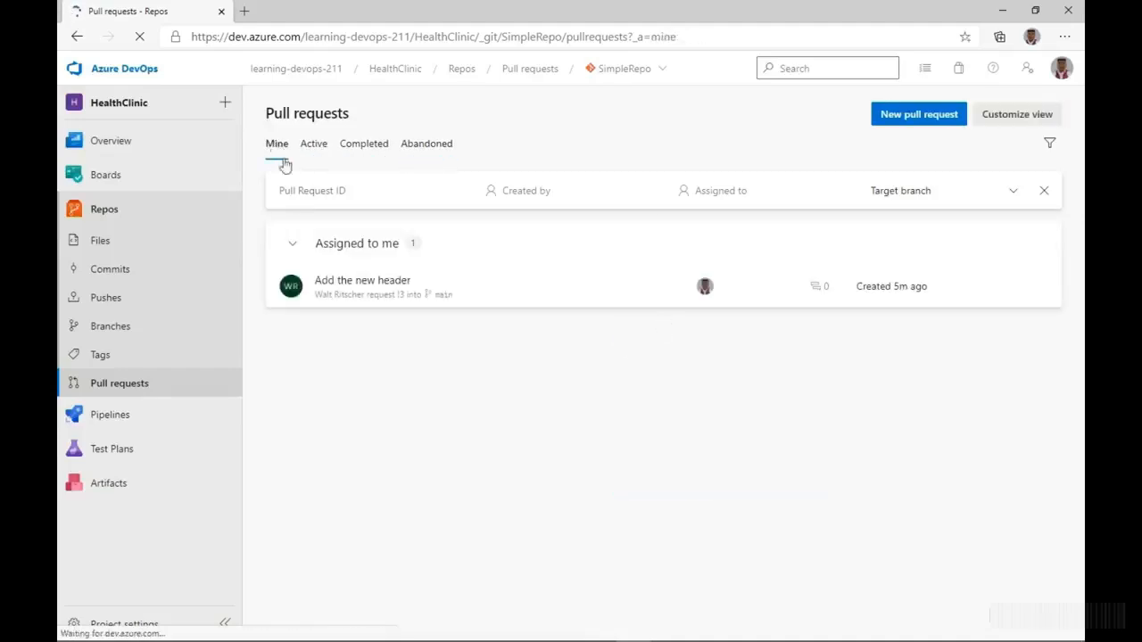
- Open the "Add the new header" pull request and examine its title, description, changed files, updates and commits
{"action": "left_click", "coordinate": [402, 294]}
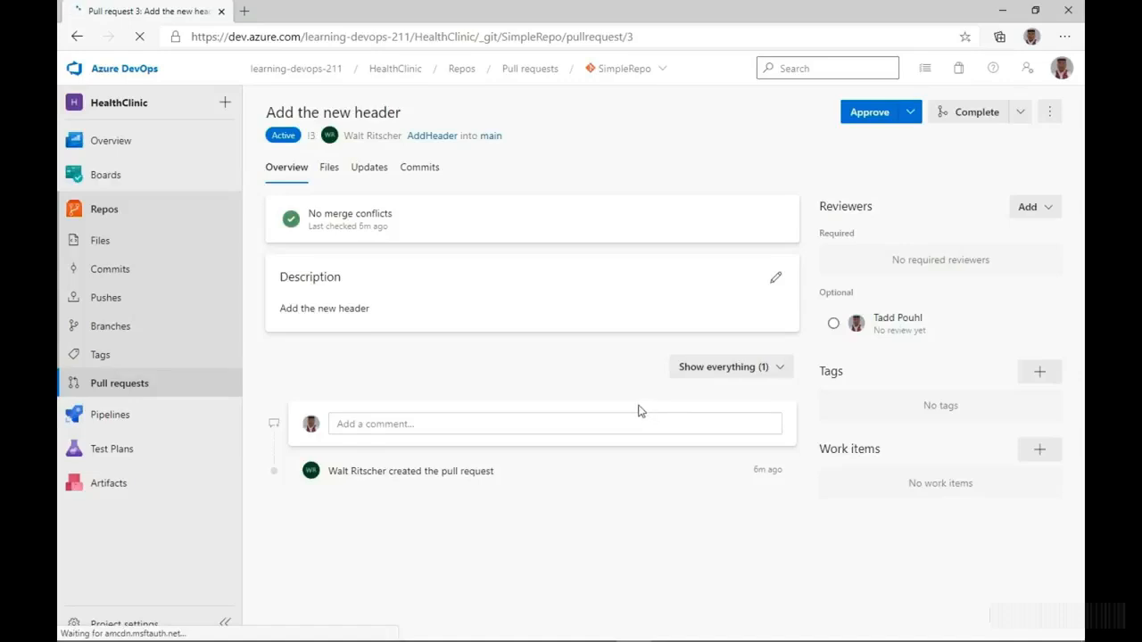
{"action": "left_click", "coordinate": [380, 113]}
{"action": "left_click", "coordinate": [363, 307]}
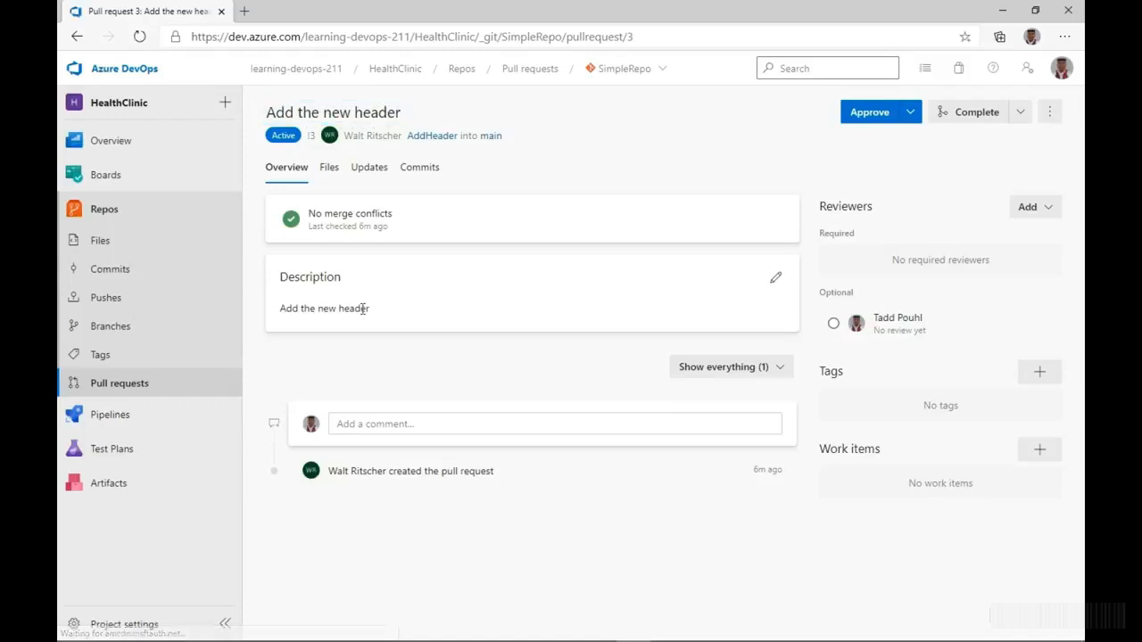
{"action": "left_click", "coordinate": [340, 170]}
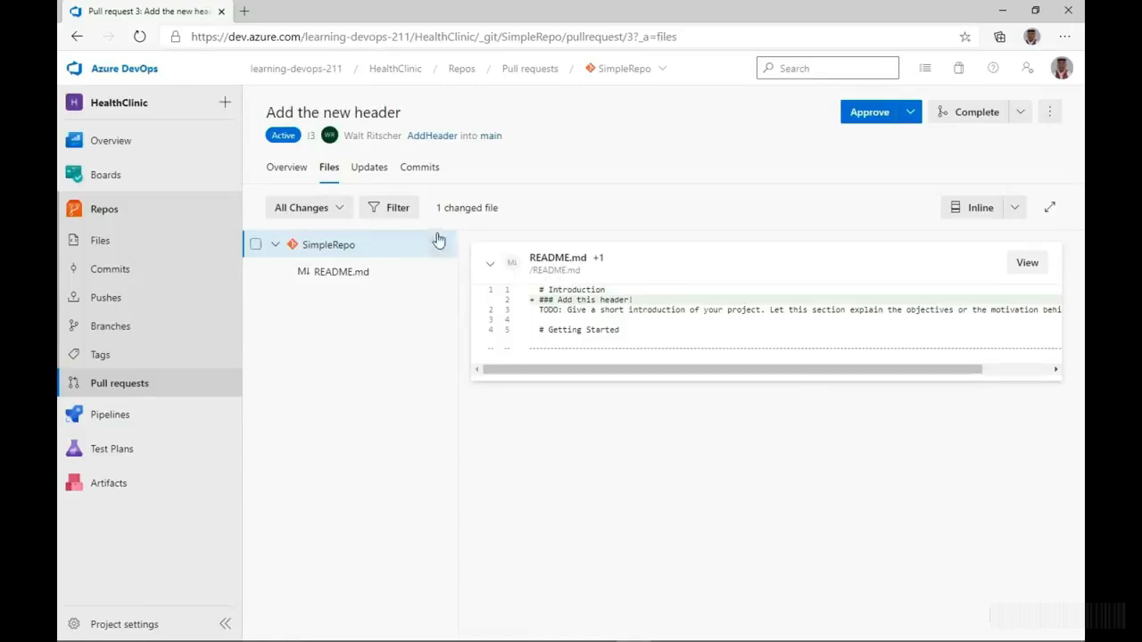
{"action": "left_click", "coordinate": [375, 174]}
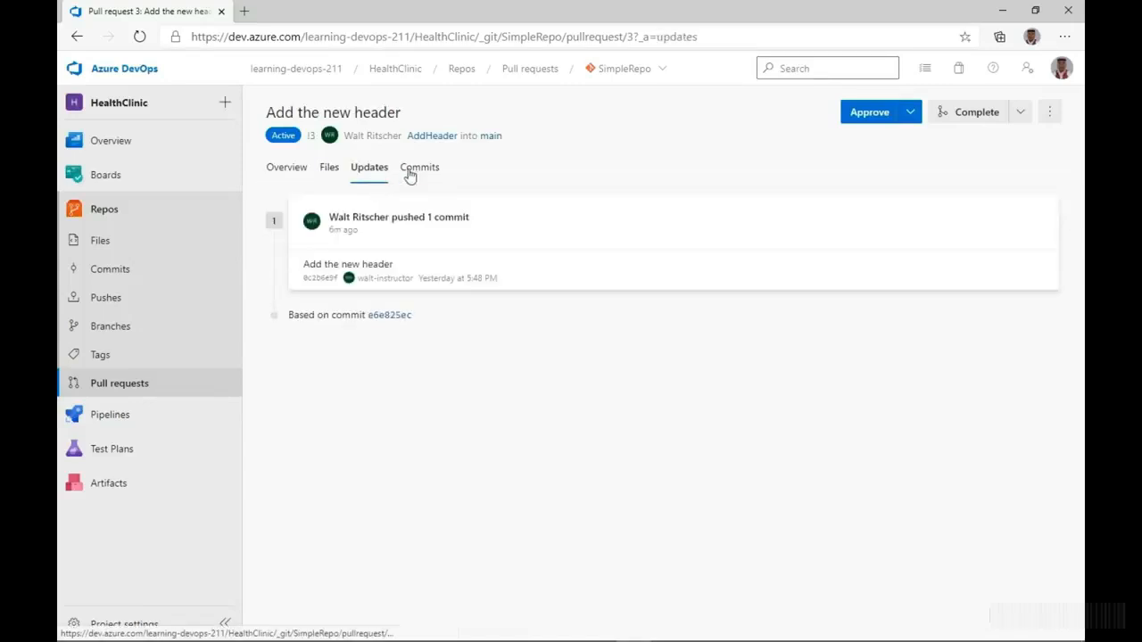
{"action": "left_click", "coordinate": [414, 174]}
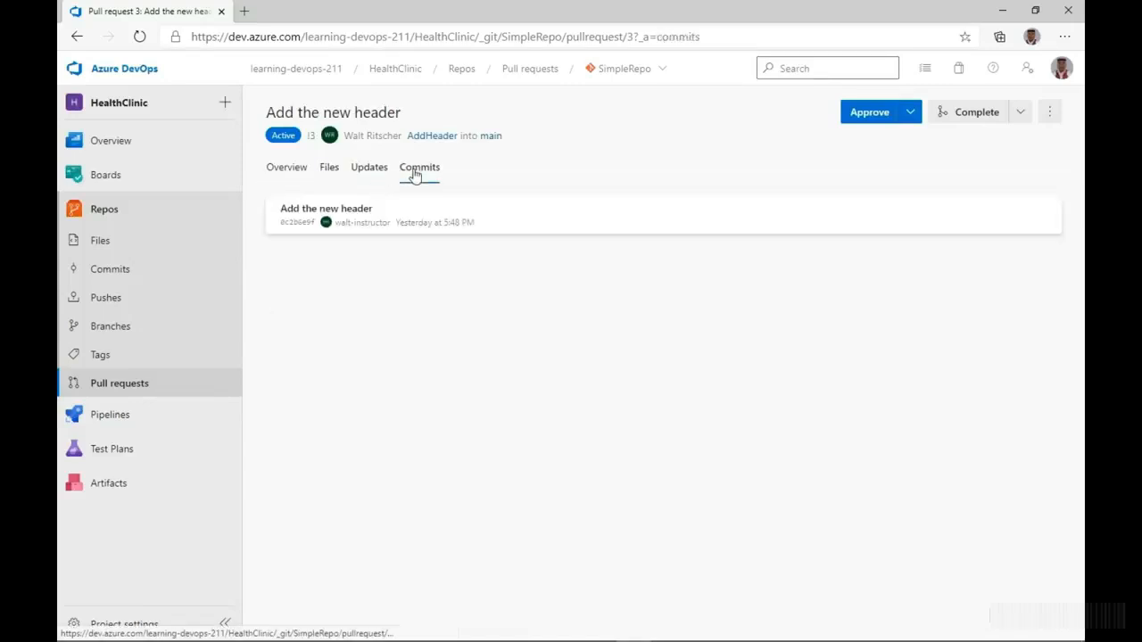
{"action": "left_click", "coordinate": [290, 172]}
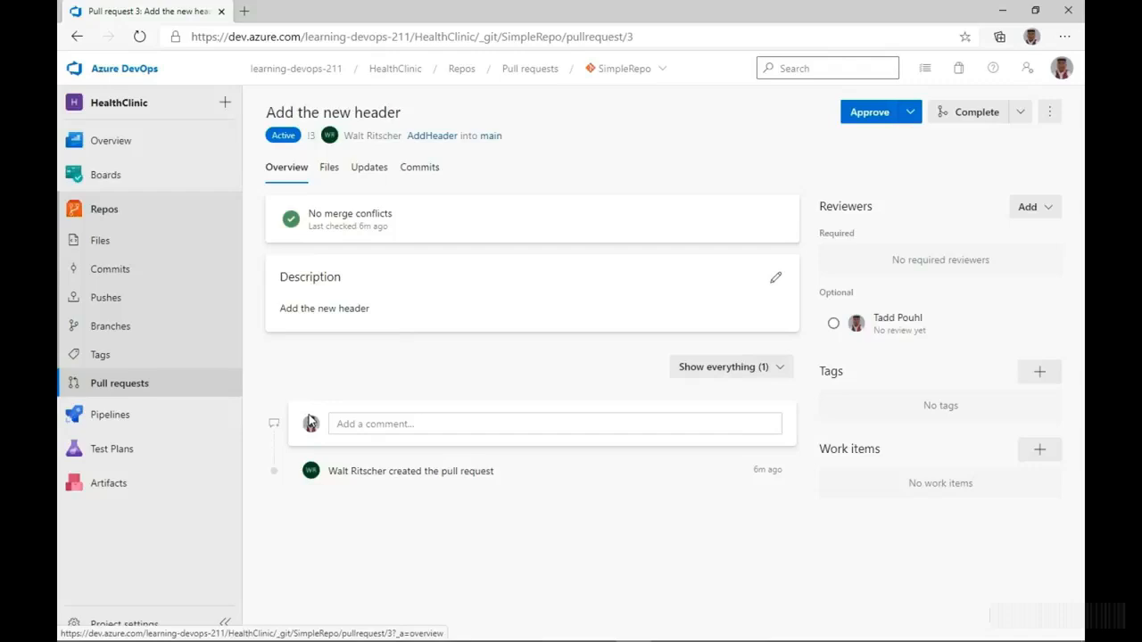
- Examine the pull request's comment editor and the review vote options offered to the reviewer
{"action": "left_click", "coordinate": [371, 423]}
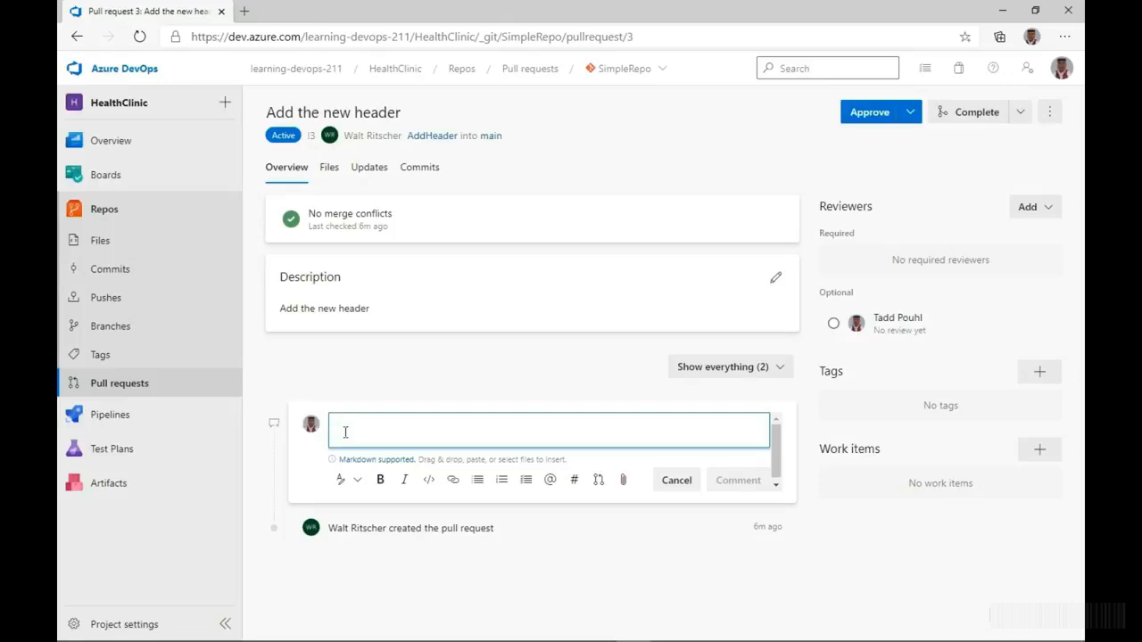
{"action": "left_click", "coordinate": [912, 117]}
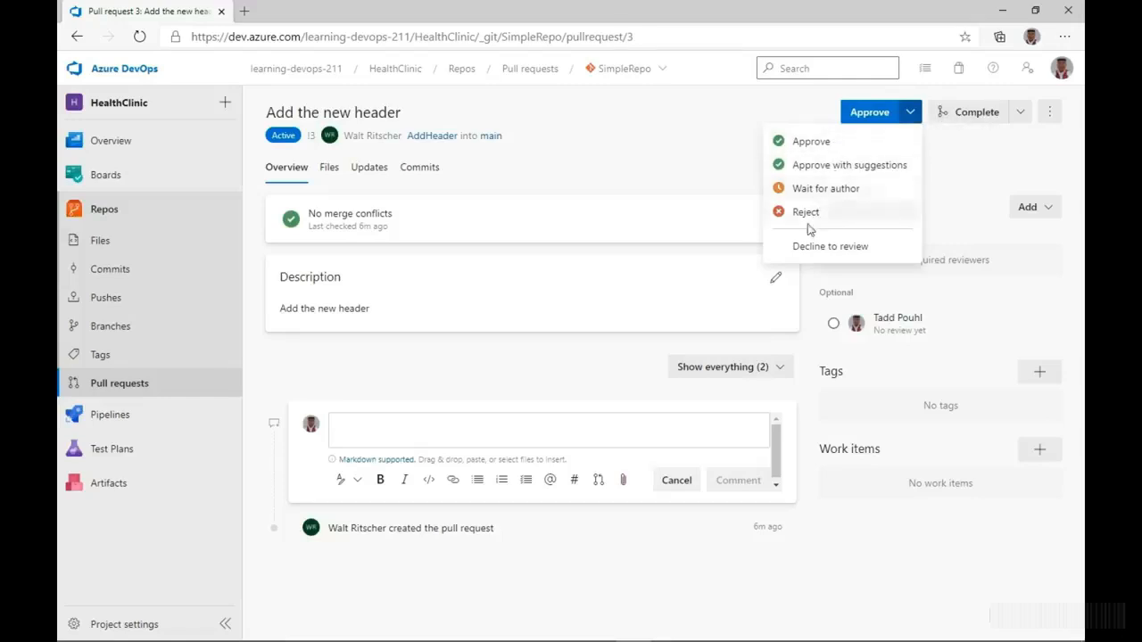
{"action": "left_click", "coordinate": [721, 190]}
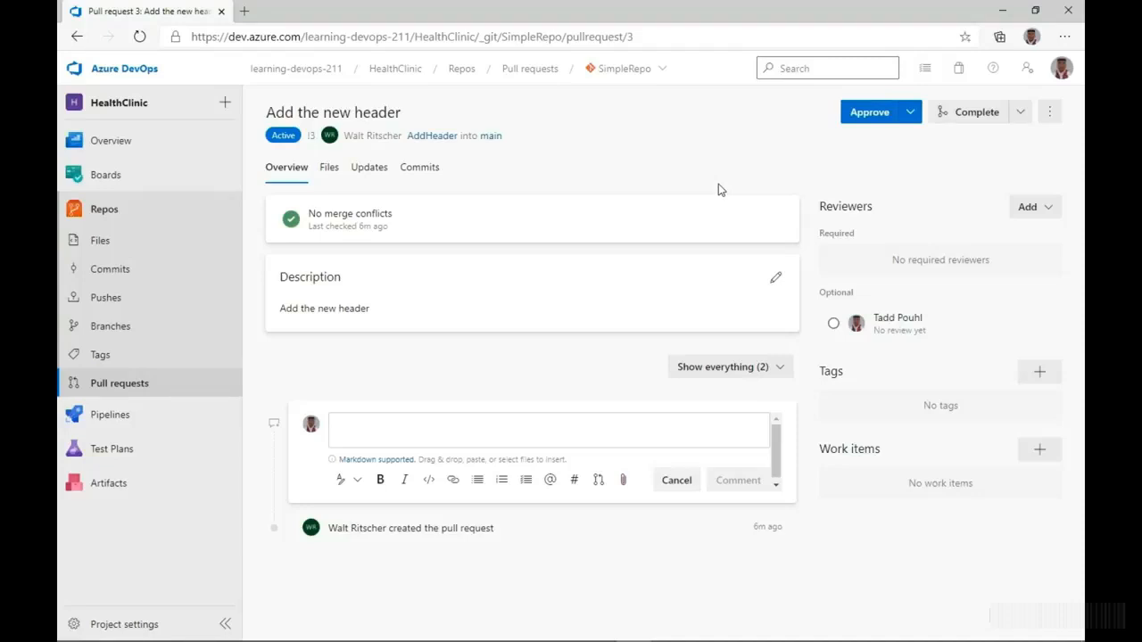
- Check the pull request's merge conflict status and approve it as the reviewer
{"action": "left_click_drag", "start_coordinate": [310, 214], "coordinate": [401, 214]}
{"action": "left_click", "coordinate": [419, 218]}
{"action": "left_click", "coordinate": [910, 114]}
{"action": "left_click", "coordinate": [844, 146]}
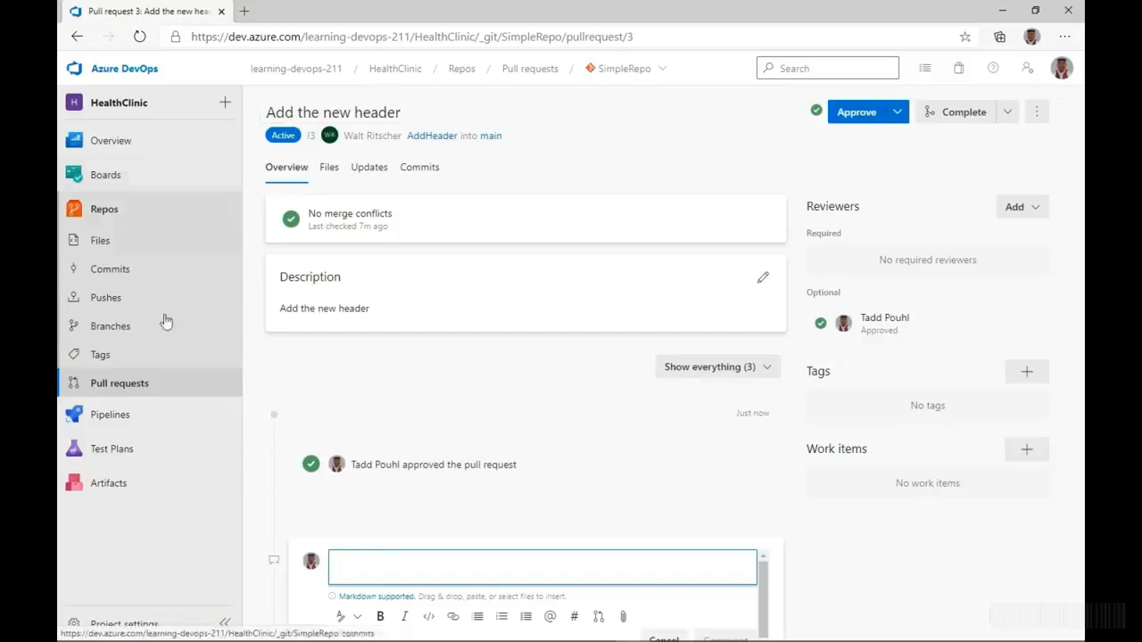
- Check the reviewer's pull requests list and reopen "Add the new header" from its author's account
{"action": "left_click", "coordinate": [130, 390]}
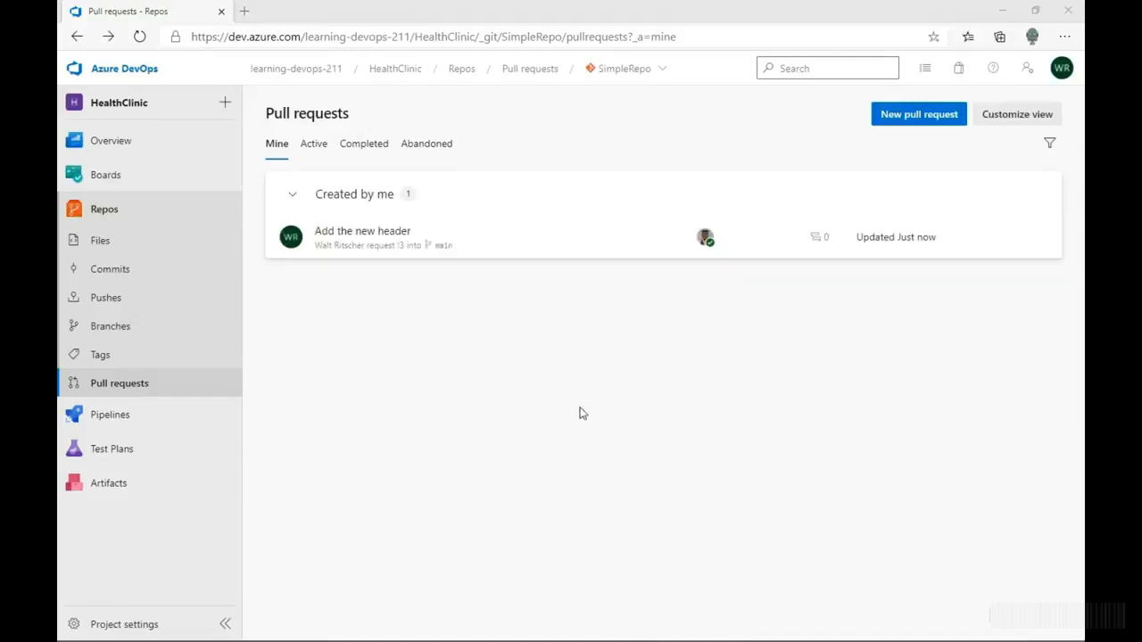
{"action": "left_click", "coordinate": [546, 365]}
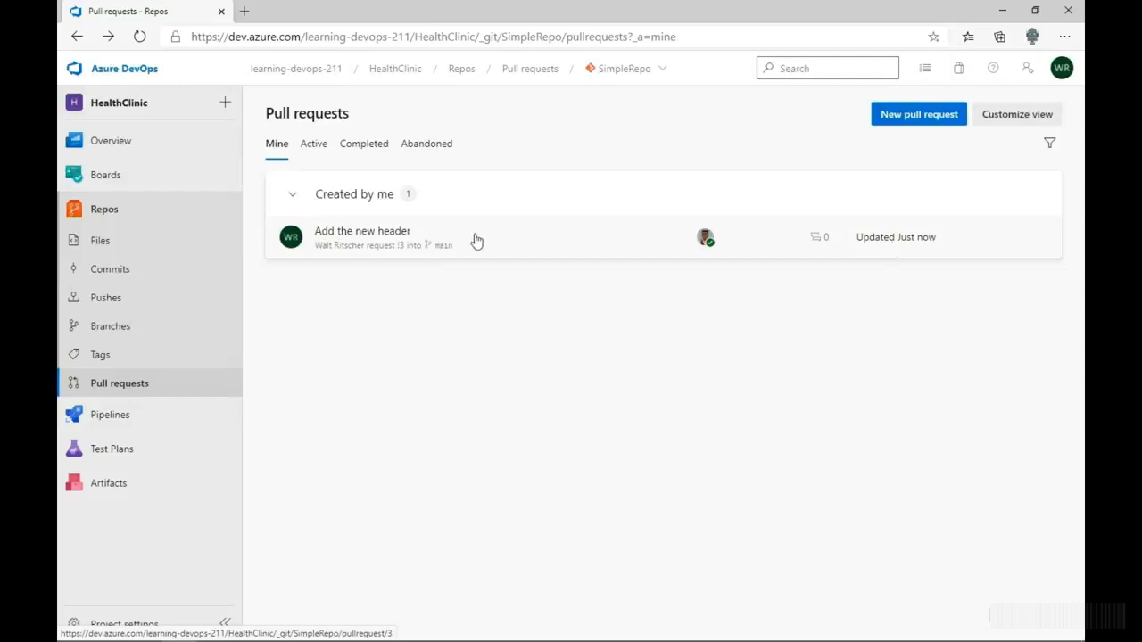
{"action": "left_click", "coordinate": [351, 250]}
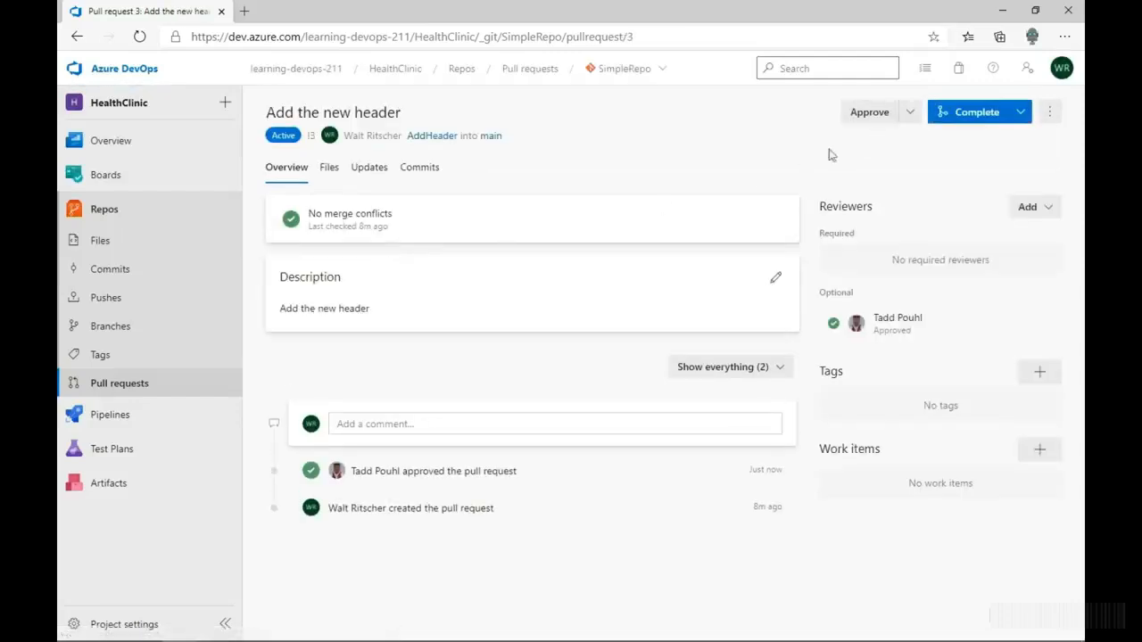
- Complete the pull request with Merge (no fast forward), completing associated work items and deleting AddHeader after merging
{"action": "left_click", "coordinate": [1019, 112]}
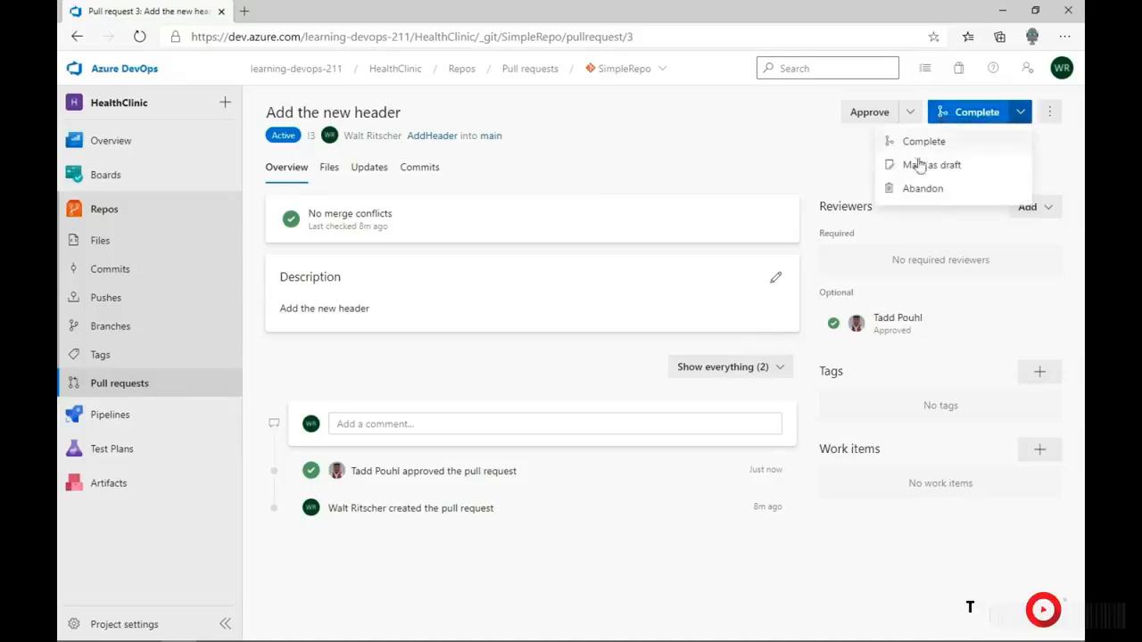
{"action": "left_click", "coordinate": [974, 117]}
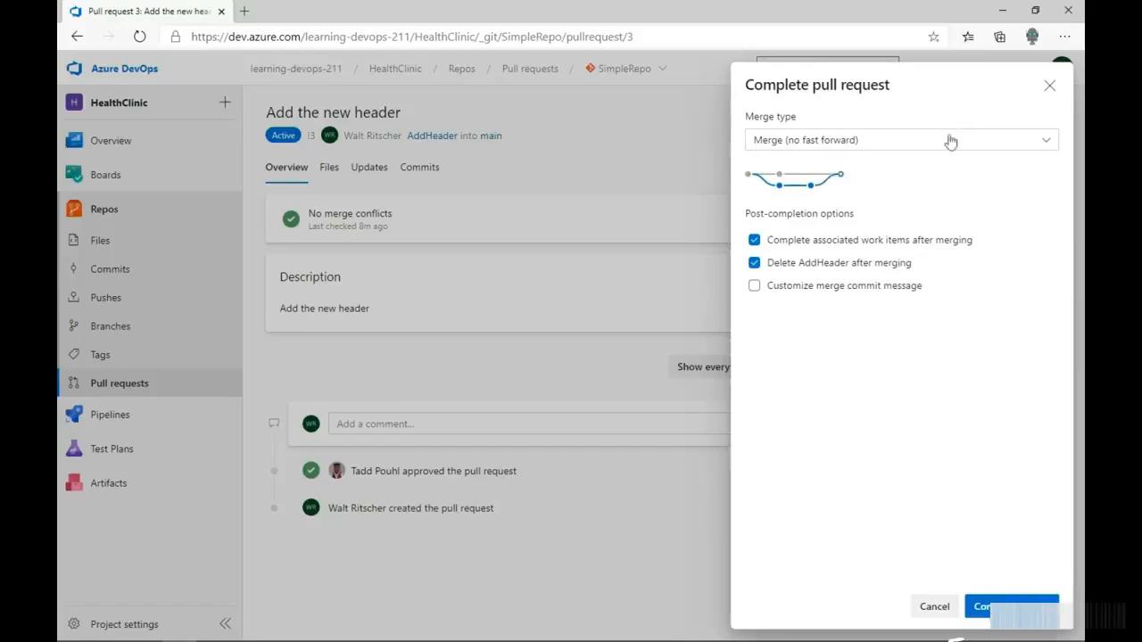
{"action": "left_click", "coordinate": [765, 149]}
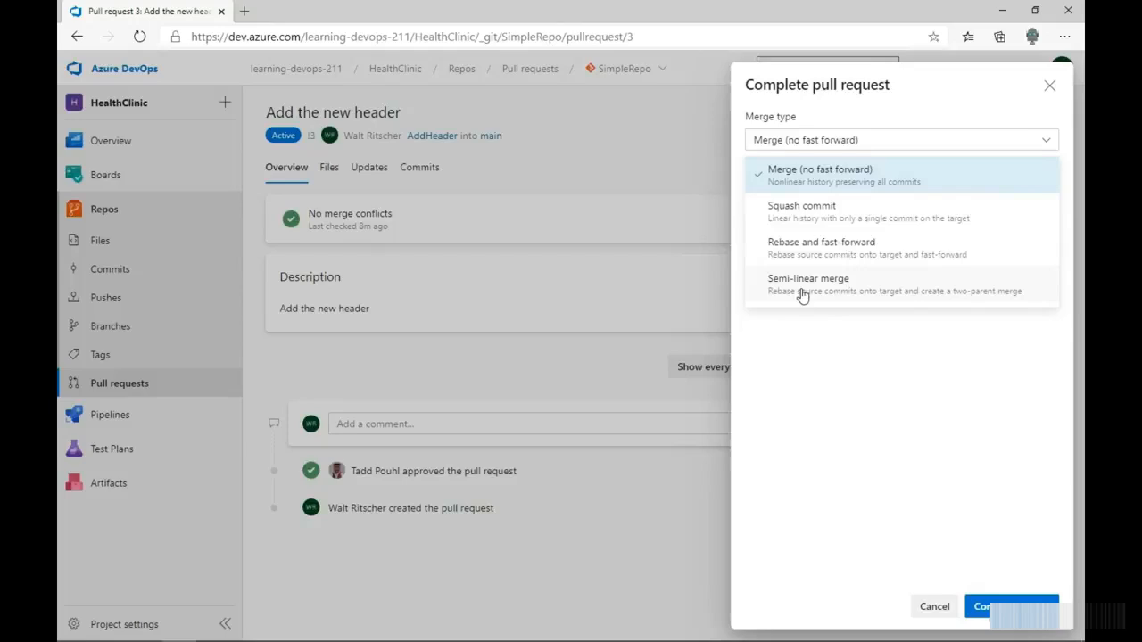
{"action": "left_click", "coordinate": [797, 173]}
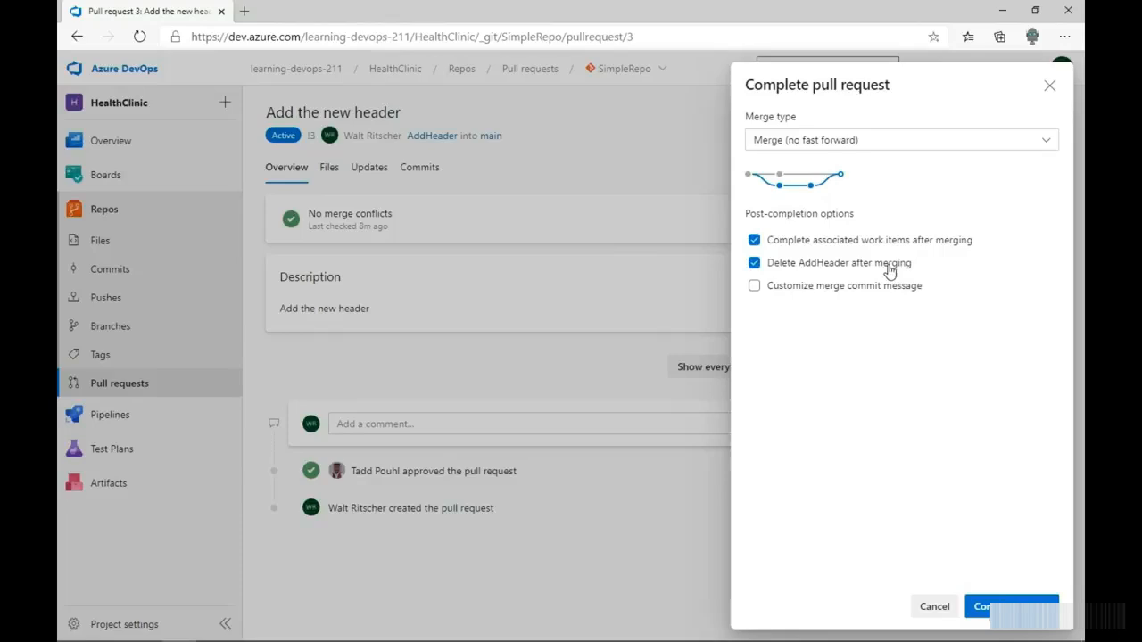
{"action": "left_click", "coordinate": [937, 607]}
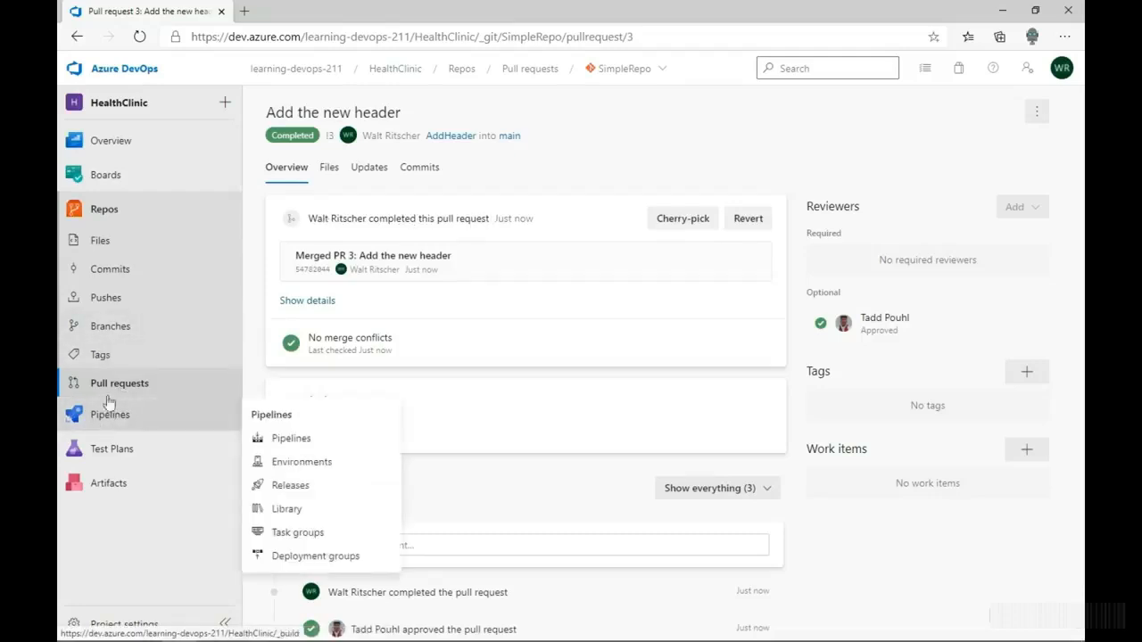
- Check SimpleRepo's branches list for the merged AddHeader branch
{"action": "left_click", "coordinate": [107, 327]}
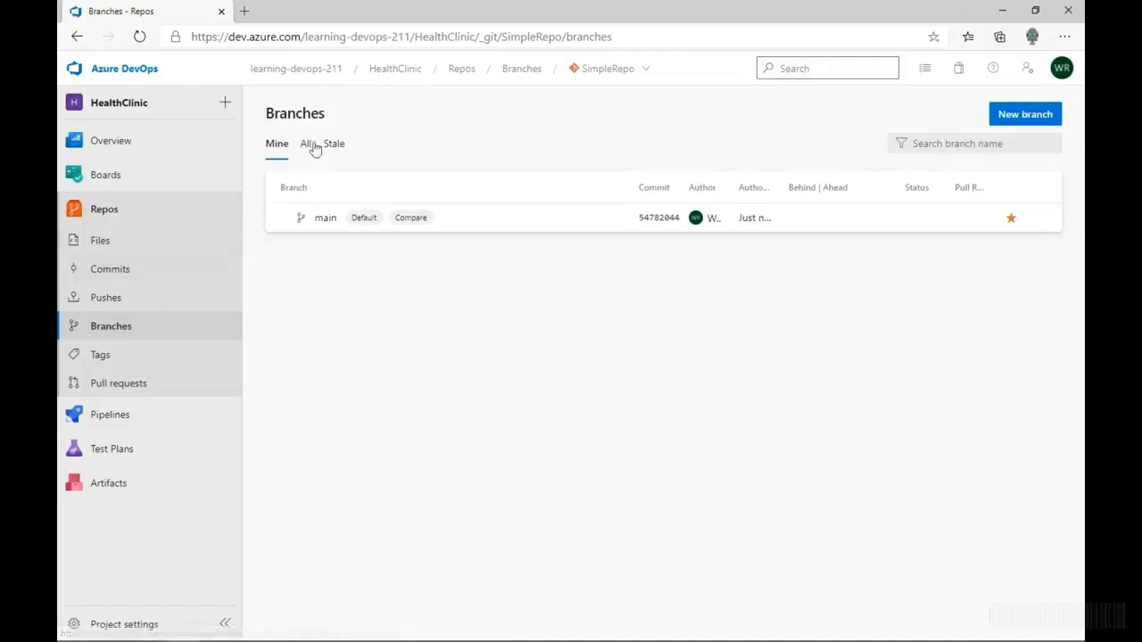